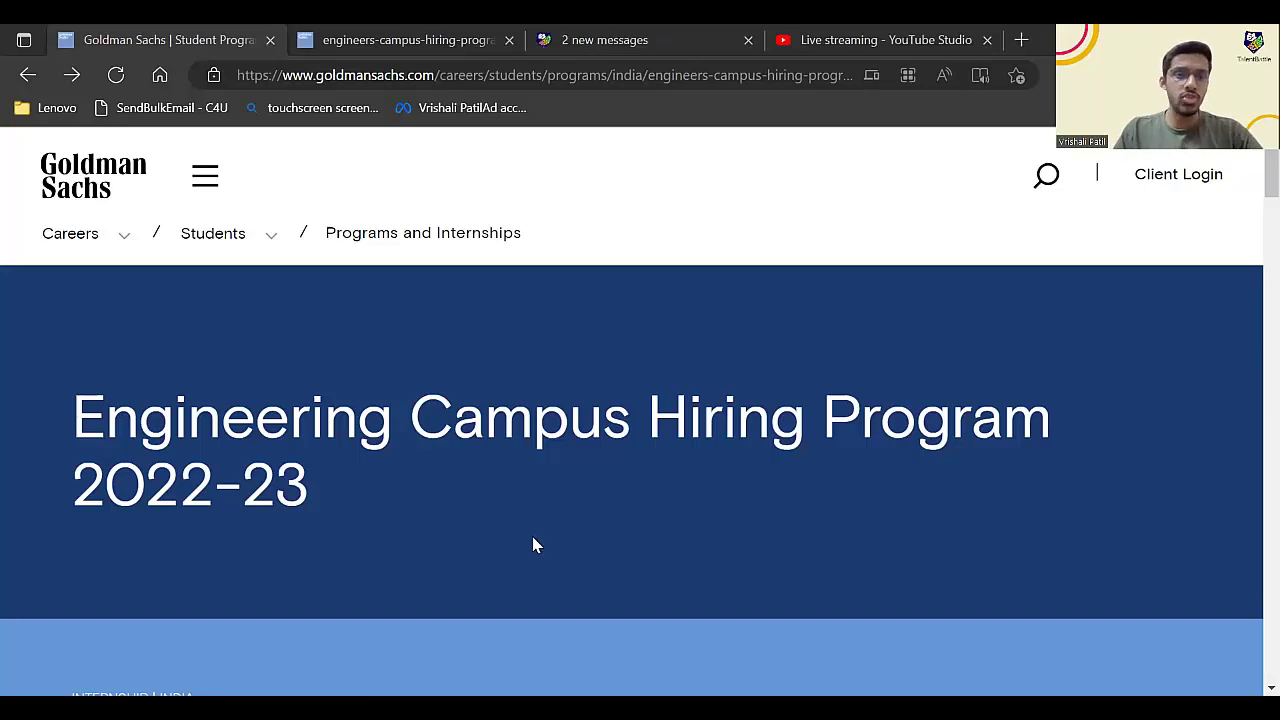
- Review the Engineering Campus Hiring Program page: application deadline, eligibility, timeline overview and registration instructions
{"action": "scroll", "coordinate": [532, 536], "scroll_direction": "down", "scroll_amount": 1}
{"action": "scroll", "coordinate": [532, 536], "scroll_direction": "up", "scroll_amount": 1}
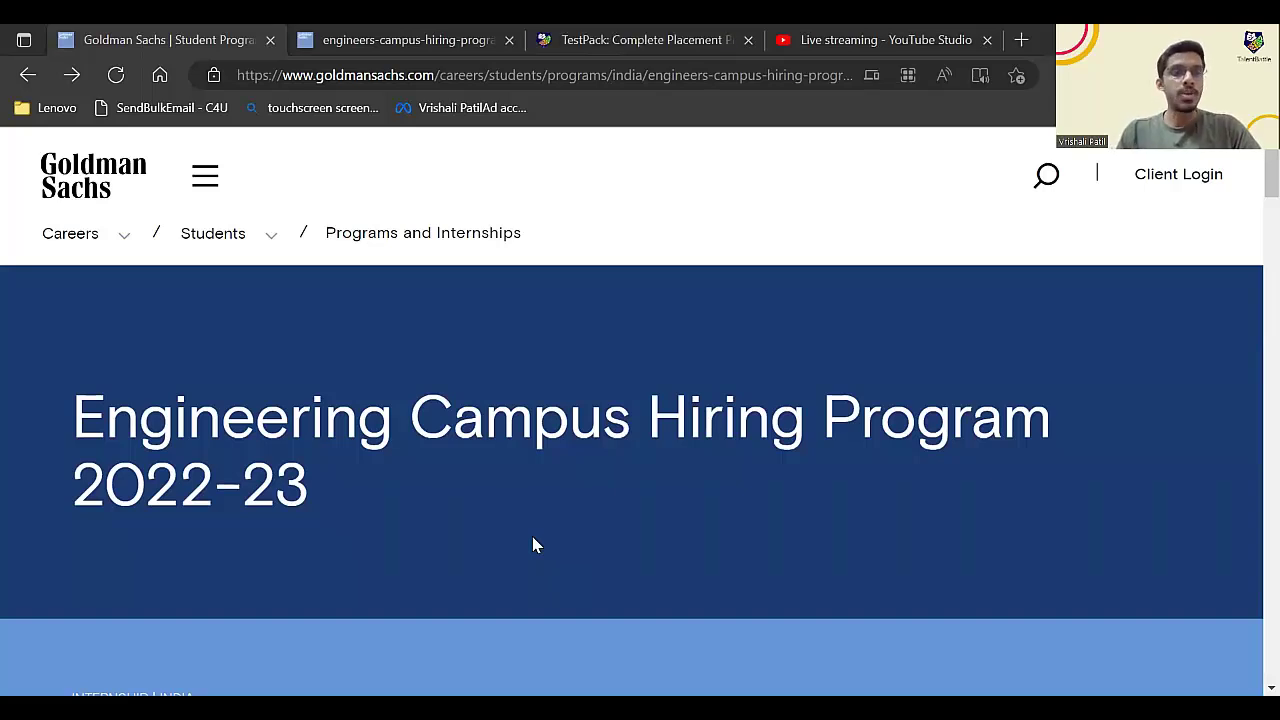
{"action": "scroll", "coordinate": [531, 530], "scroll_direction": "down", "scroll_amount": 1}
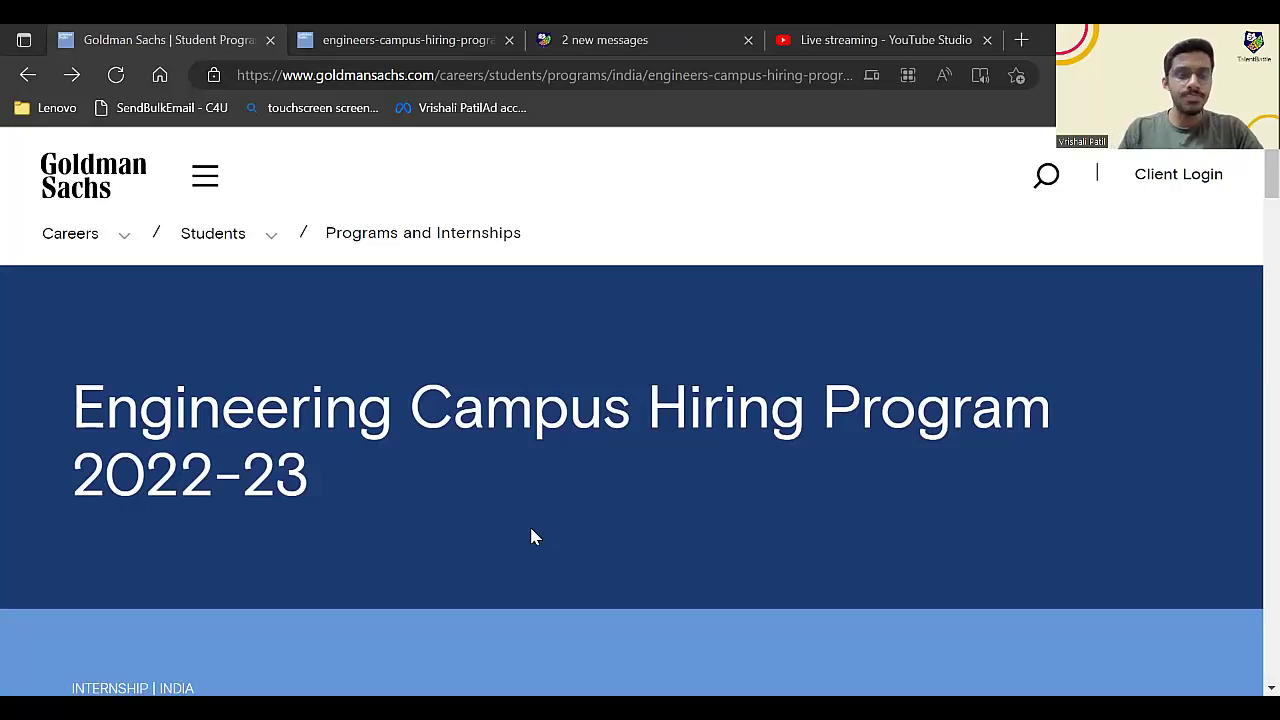
{"action": "scroll", "coordinate": [531, 537], "scroll_direction": "down", "scroll_amount": 5}
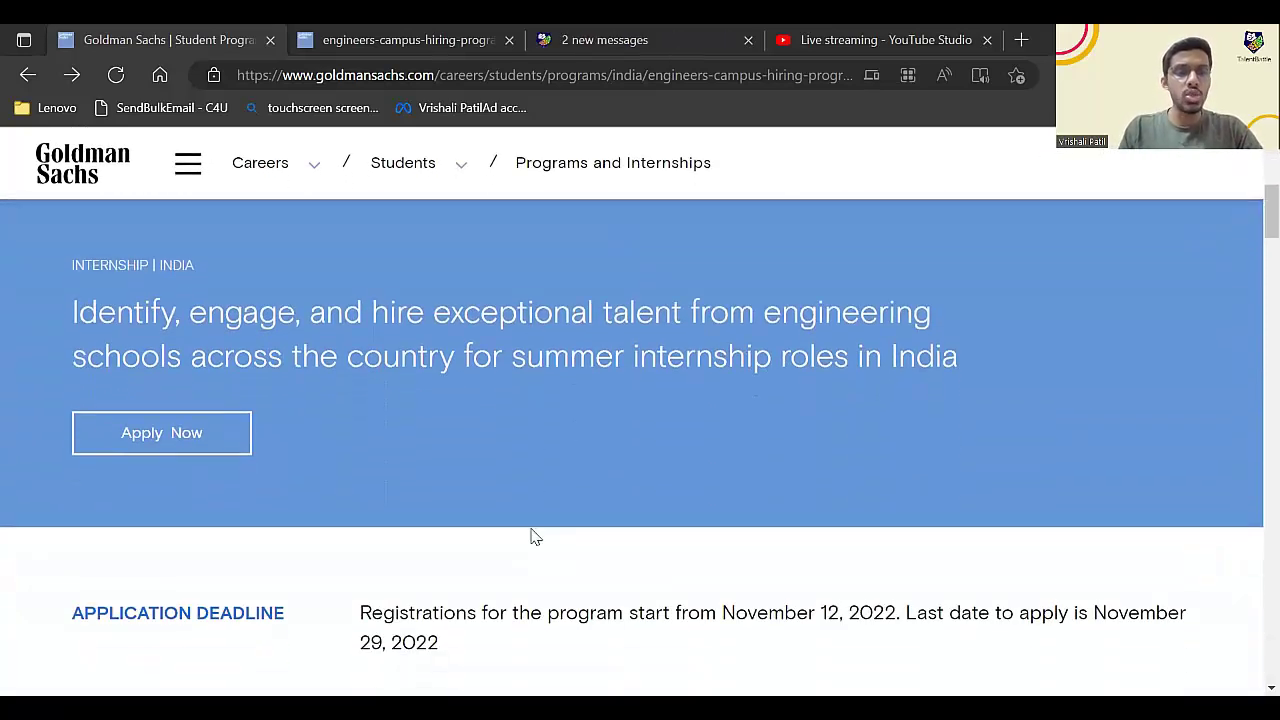
{"action": "scroll", "coordinate": [531, 537], "scroll_direction": "down", "scroll_amount": 1}
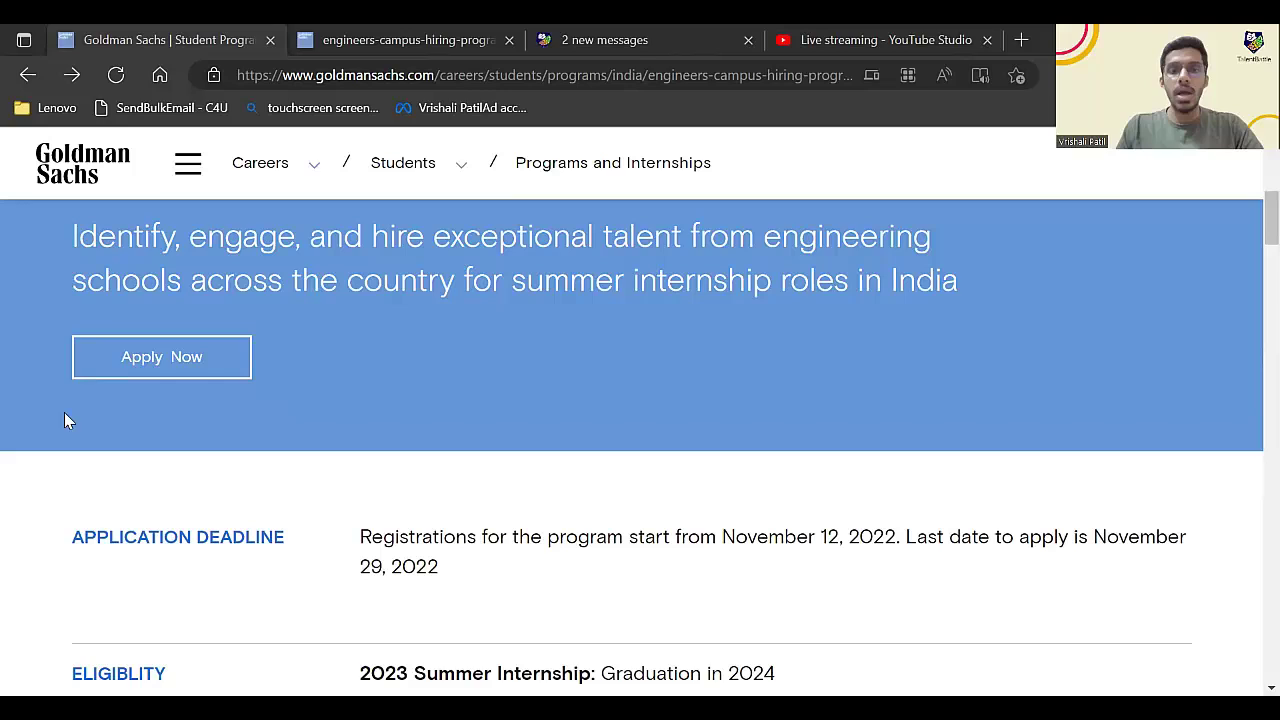
{"action": "scroll", "coordinate": [350, 492], "scroll_direction": "down", "scroll_amount": 10}
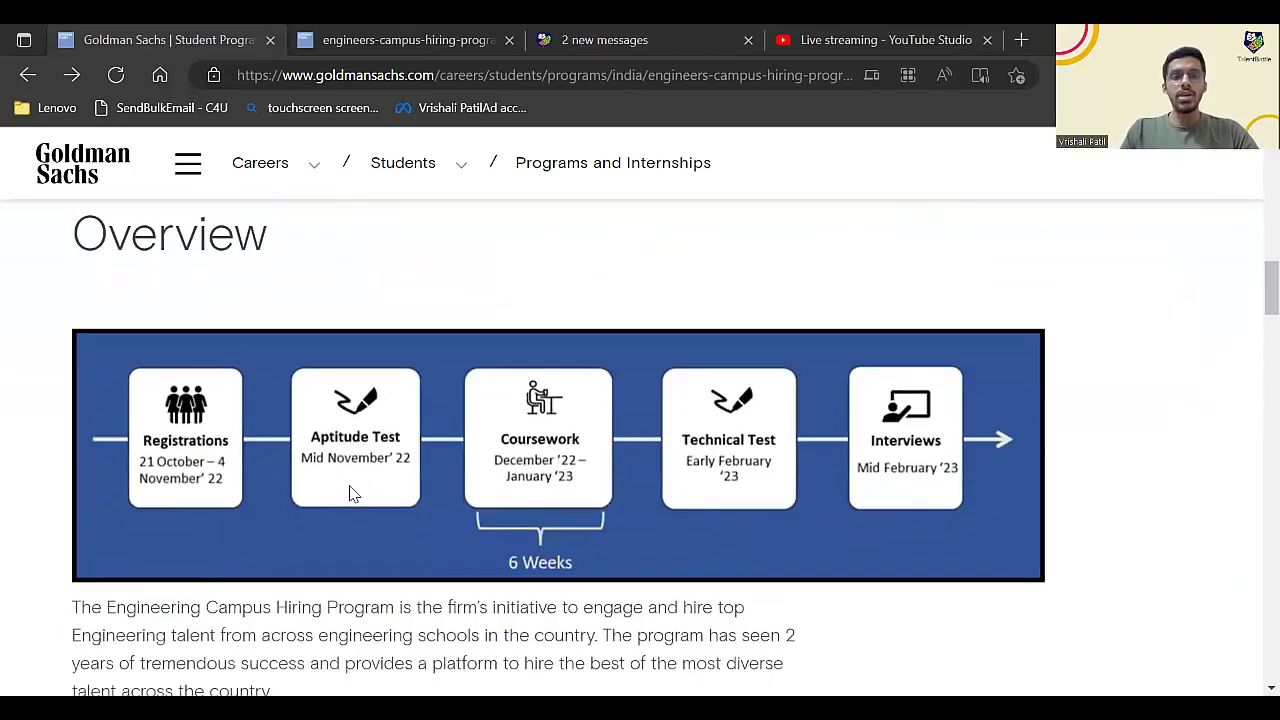
{"action": "scroll", "coordinate": [350, 492], "scroll_direction": "down", "scroll_amount": 20}
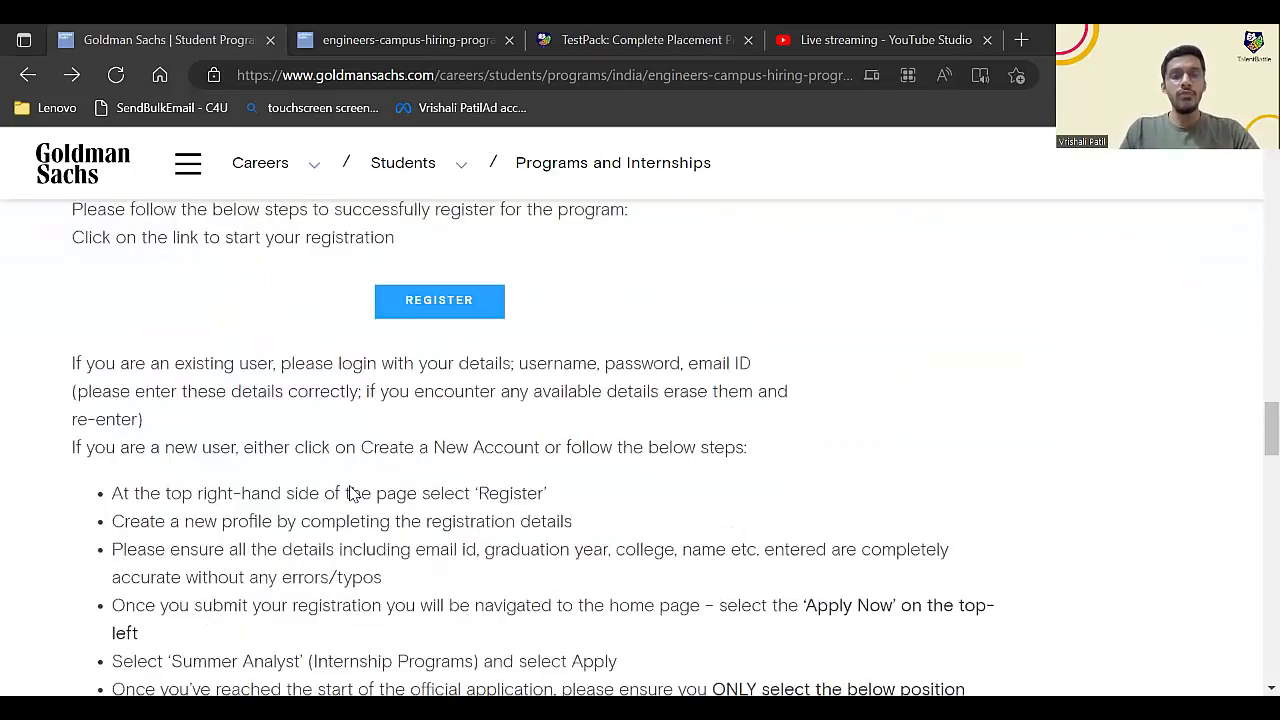
{"action": "scroll", "coordinate": [350, 492], "scroll_direction": "down", "scroll_amount": 4}
{"action": "scroll", "coordinate": [350, 492], "scroll_direction": "down", "scroll_amount": 3}
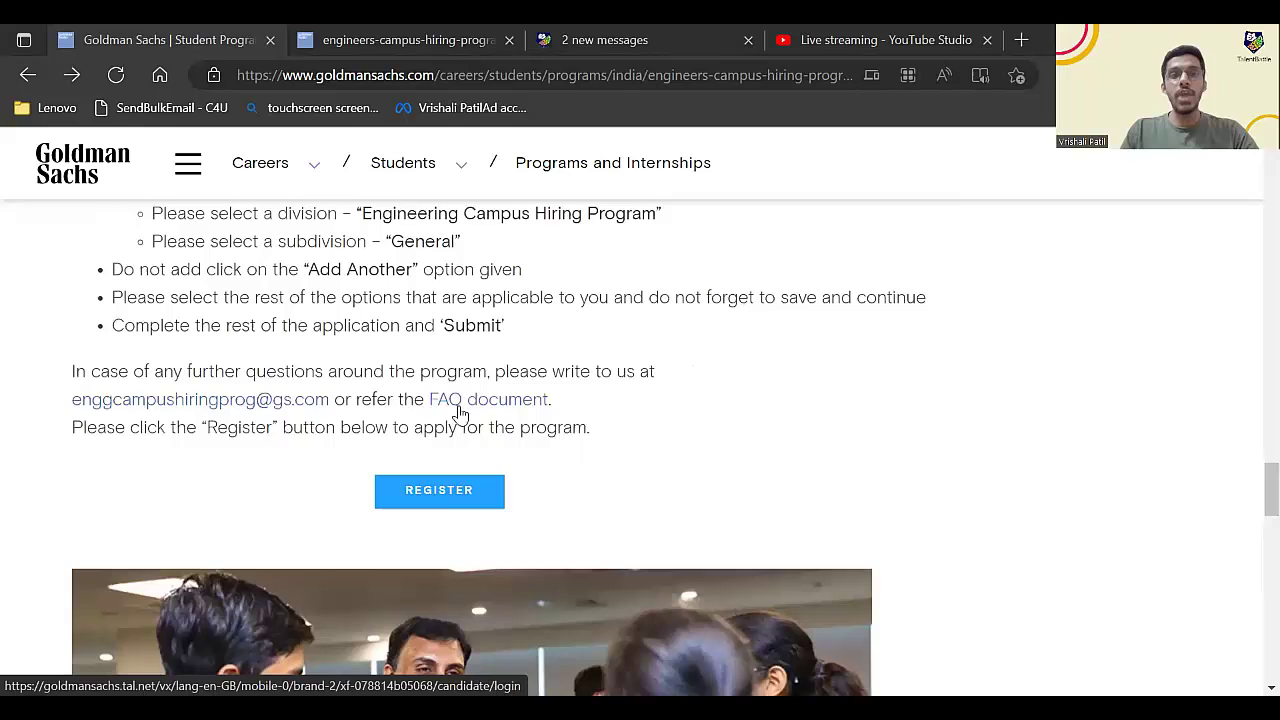
- Switch to the program's FAQ document and read its opening questions on eligible branches and program timelines
{"action": "left_click", "coordinate": [370, 38]}
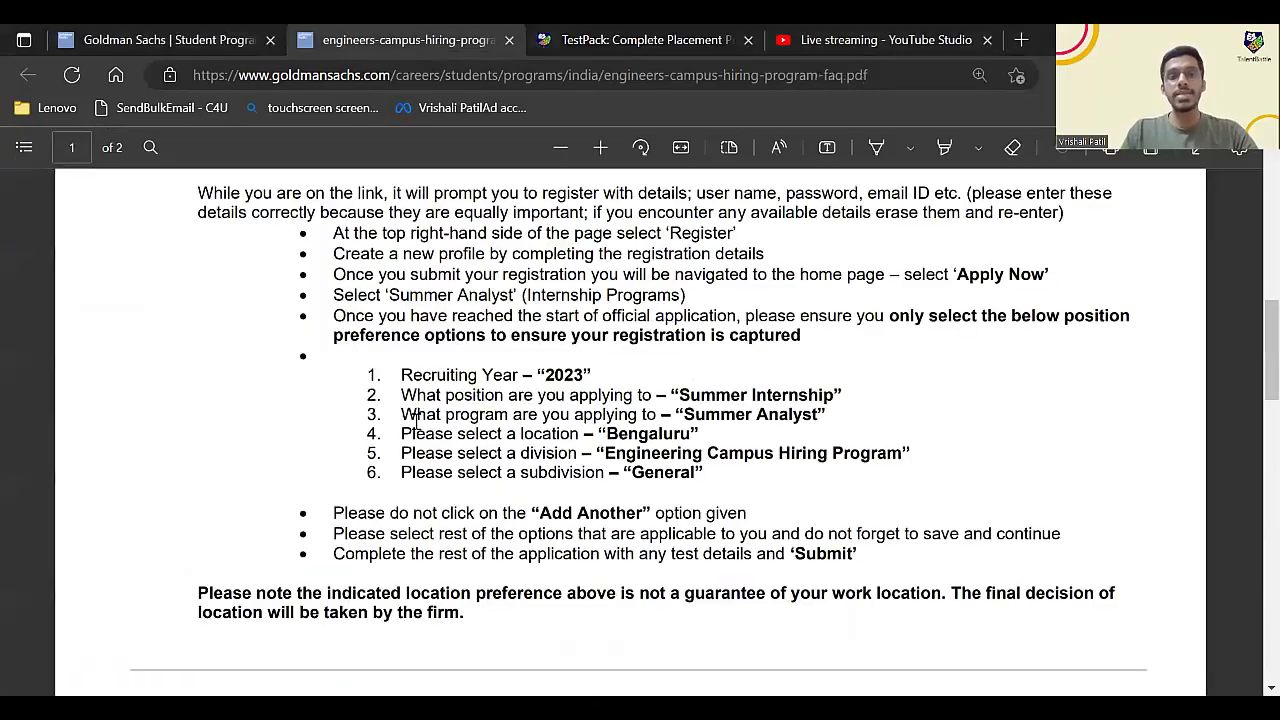
{"action": "scroll", "coordinate": [415, 421], "scroll_direction": "up", "scroll_amount": 10}
{"action": "scroll", "coordinate": [415, 421], "scroll_direction": "down", "scroll_amount": 1}
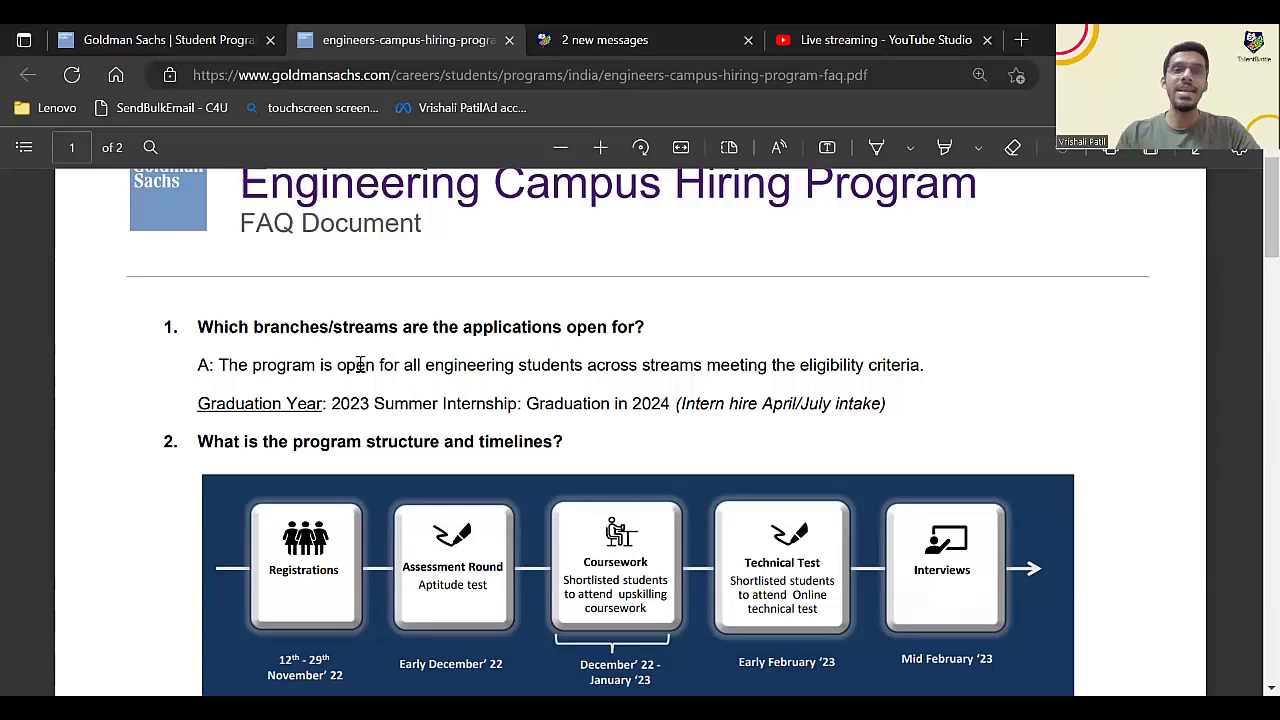
- Return to the hiring program page, go to its registration site and open the form for creating a new account
{"action": "left_click", "coordinate": [206, 36]}
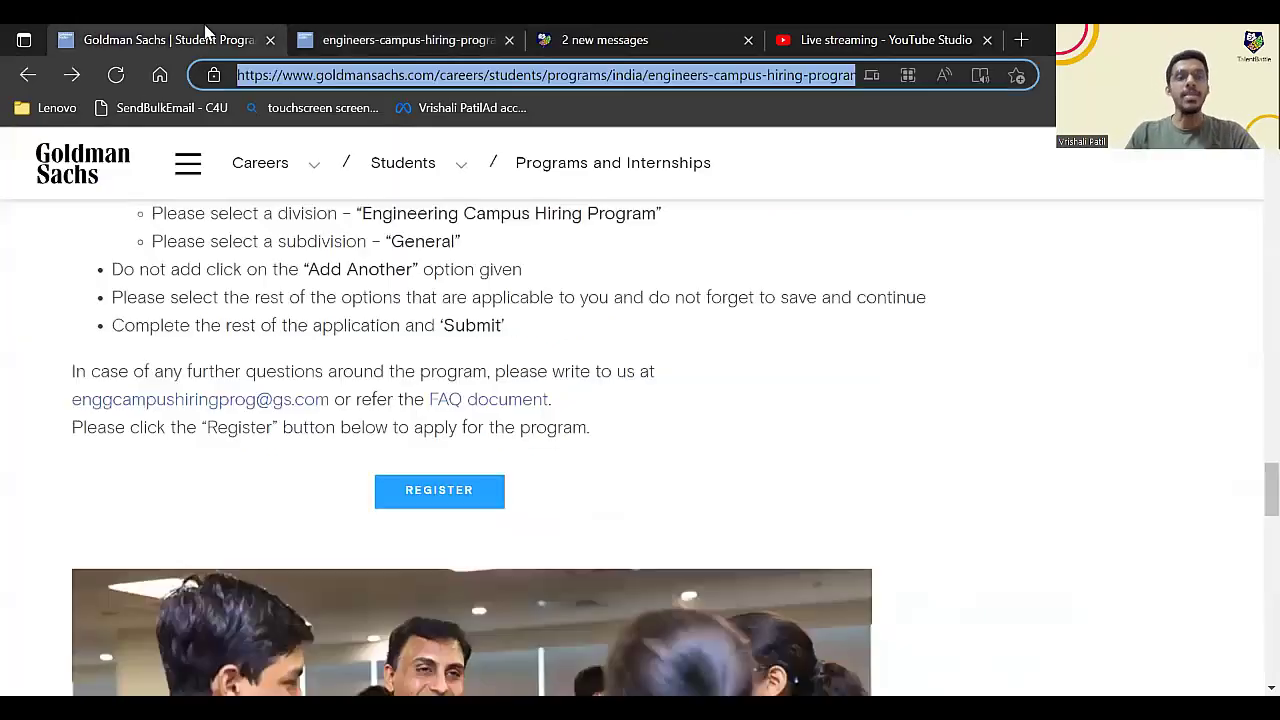
{"action": "left_click", "coordinate": [448, 502]}
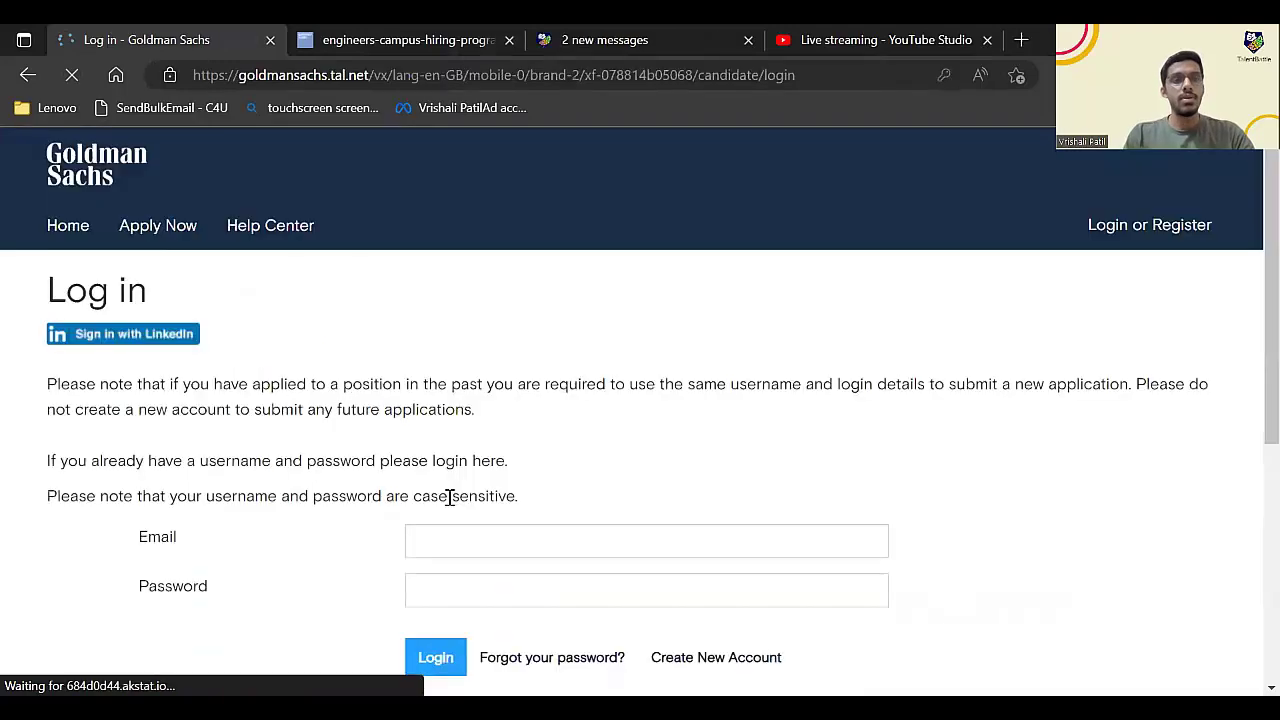
{"action": "scroll", "coordinate": [450, 497], "scroll_direction": "down", "scroll_amount": 1}
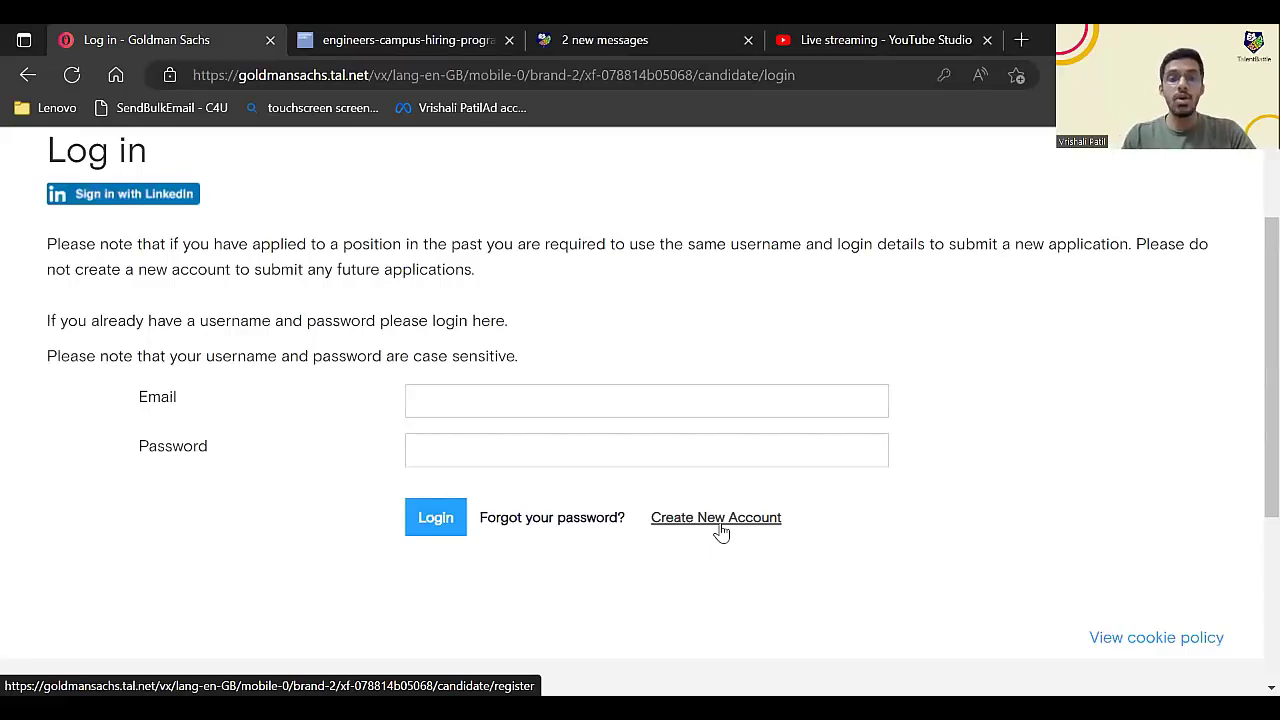
{"action": "left_click", "coordinate": [717, 518]}
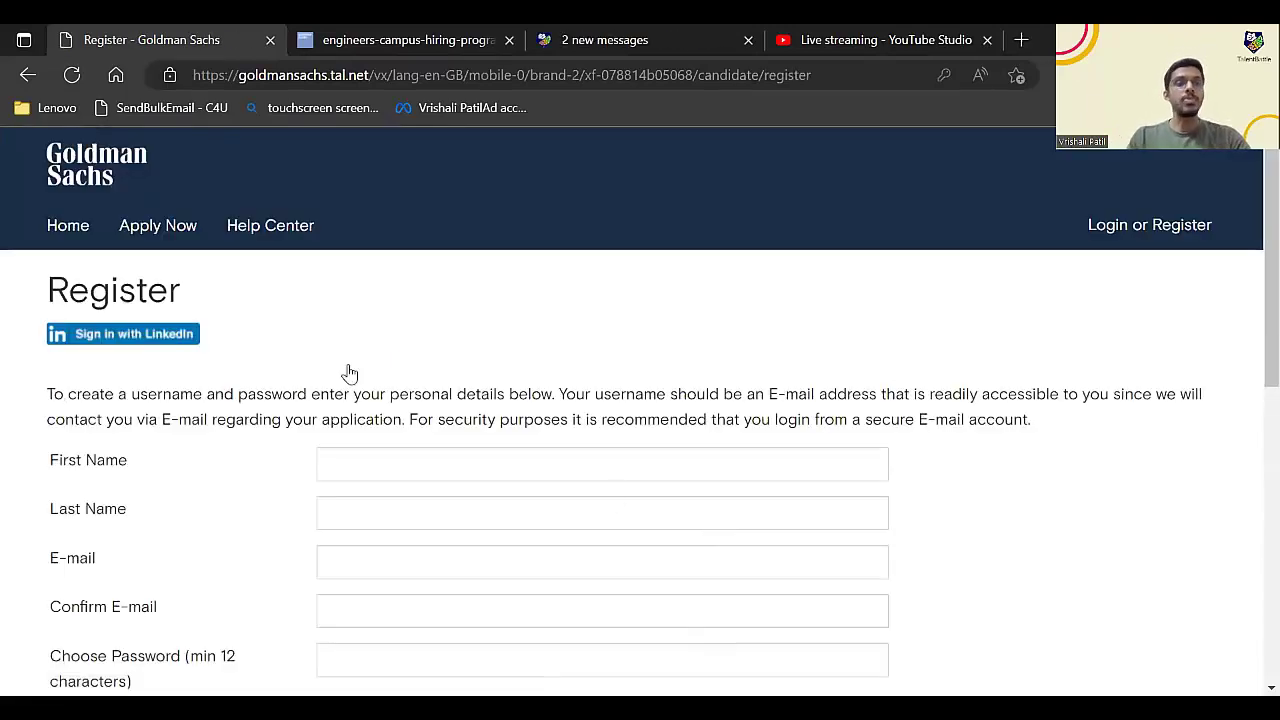
- Examine the new account form from the name, e-mail and password fields down to the privacy acknowledgement and submission option
{"action": "scroll", "coordinate": [170, 487], "scroll_direction": "down", "scroll_amount": 1}
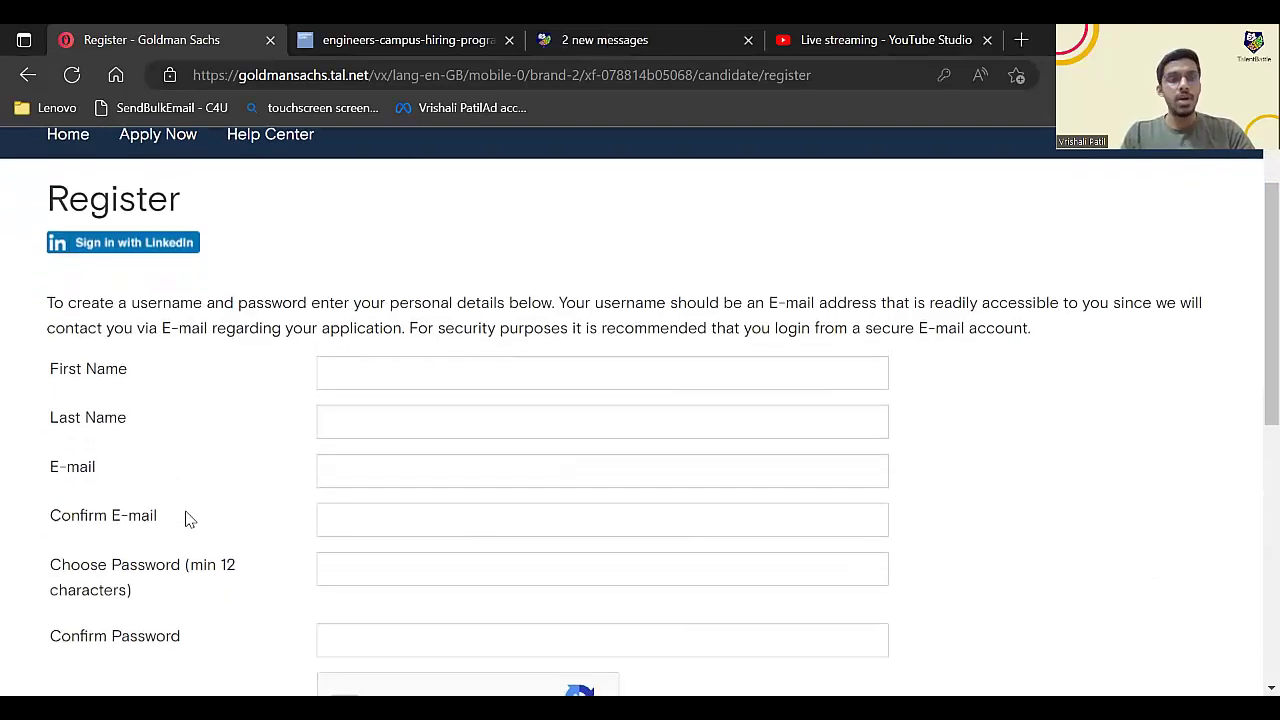
{"action": "scroll", "coordinate": [312, 530], "scroll_direction": "down", "scroll_amount": 2}
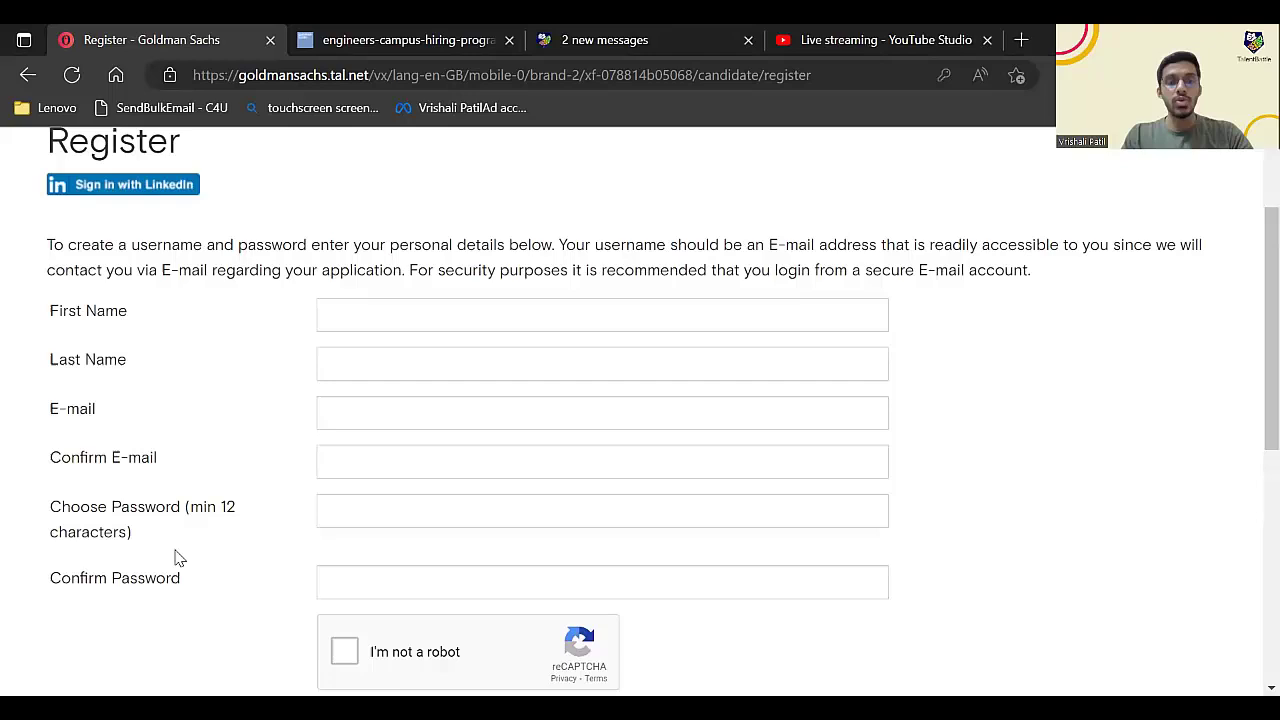
{"action": "scroll", "coordinate": [408, 517], "scroll_direction": "down", "scroll_amount": 2}
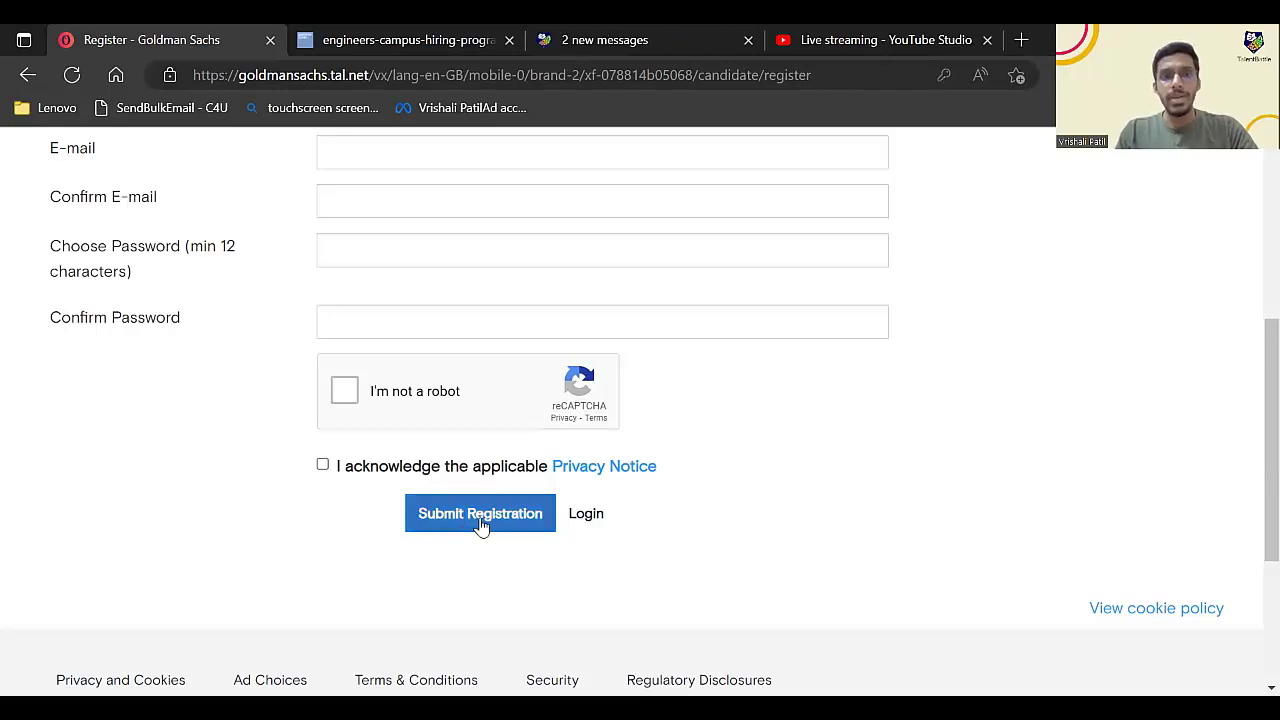
{"action": "scroll", "coordinate": [480, 525], "scroll_direction": "up", "scroll_amount": 5}
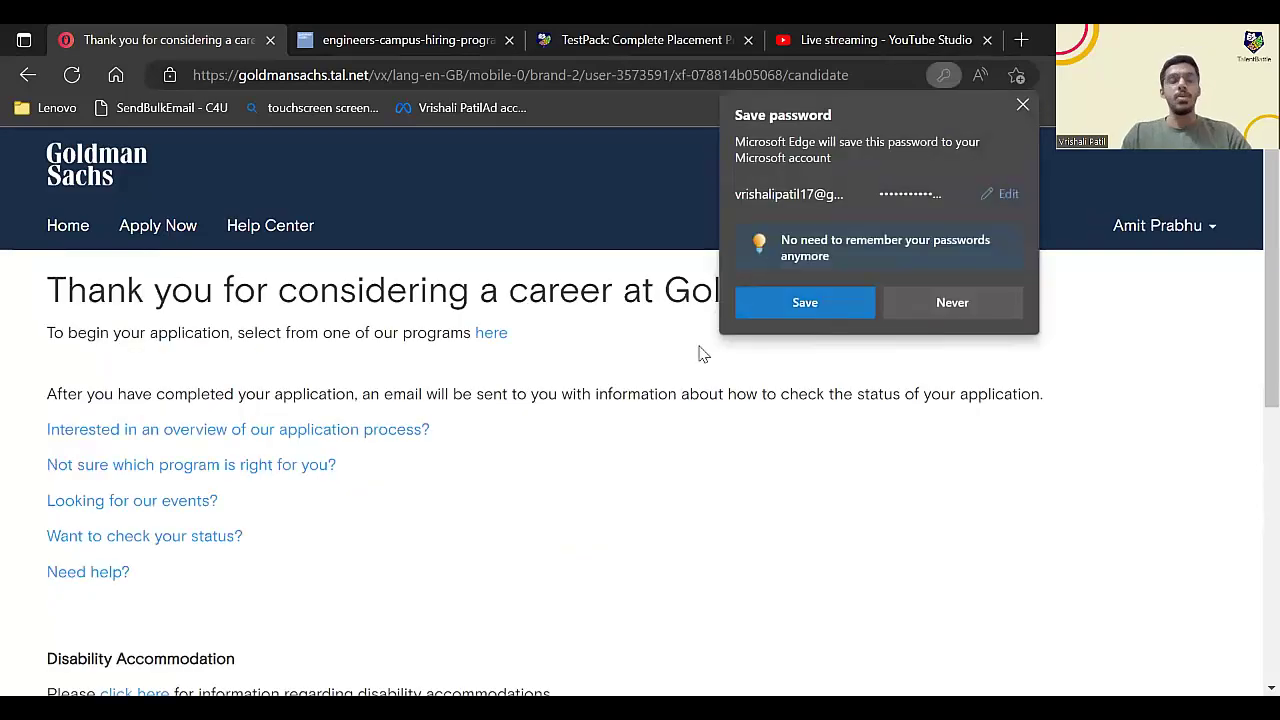
- Dismiss the password-saving prompt and start an application for the Summer Analyst / Summer Associate (Internship programs) vacancy
{"action": "left_click", "coordinate": [543, 369]}
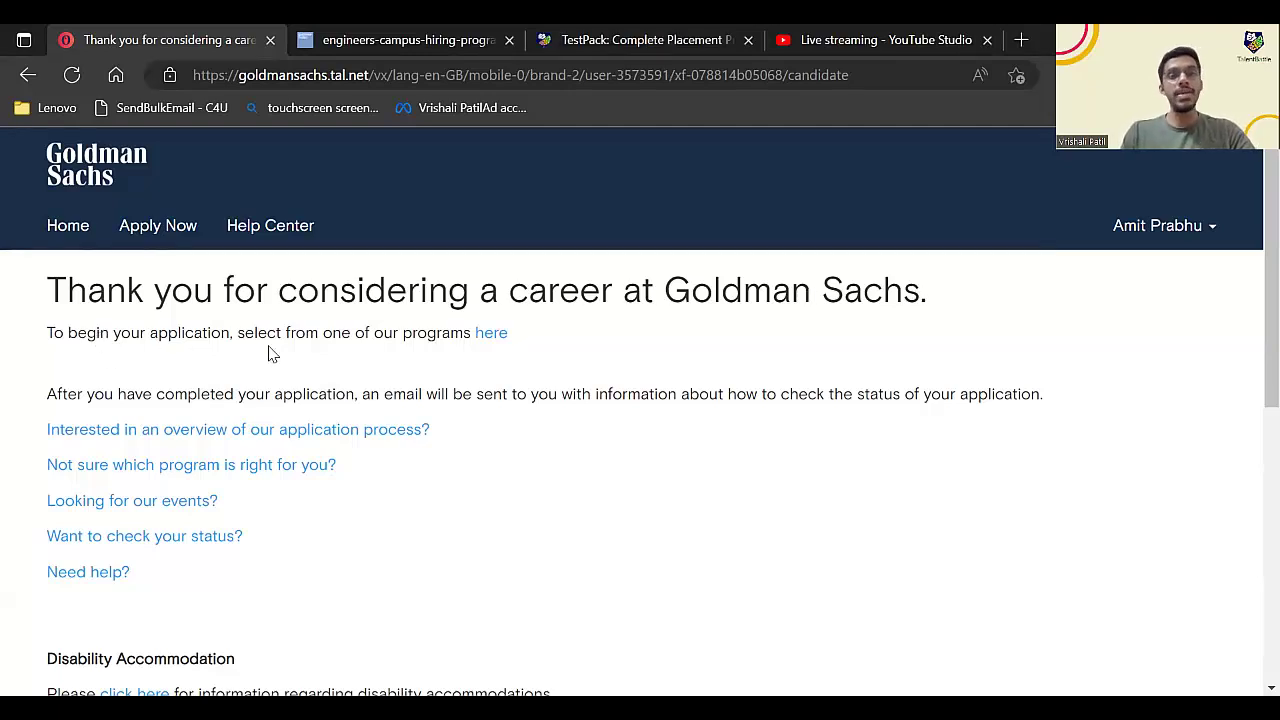
{"action": "left_click", "coordinate": [491, 334]}
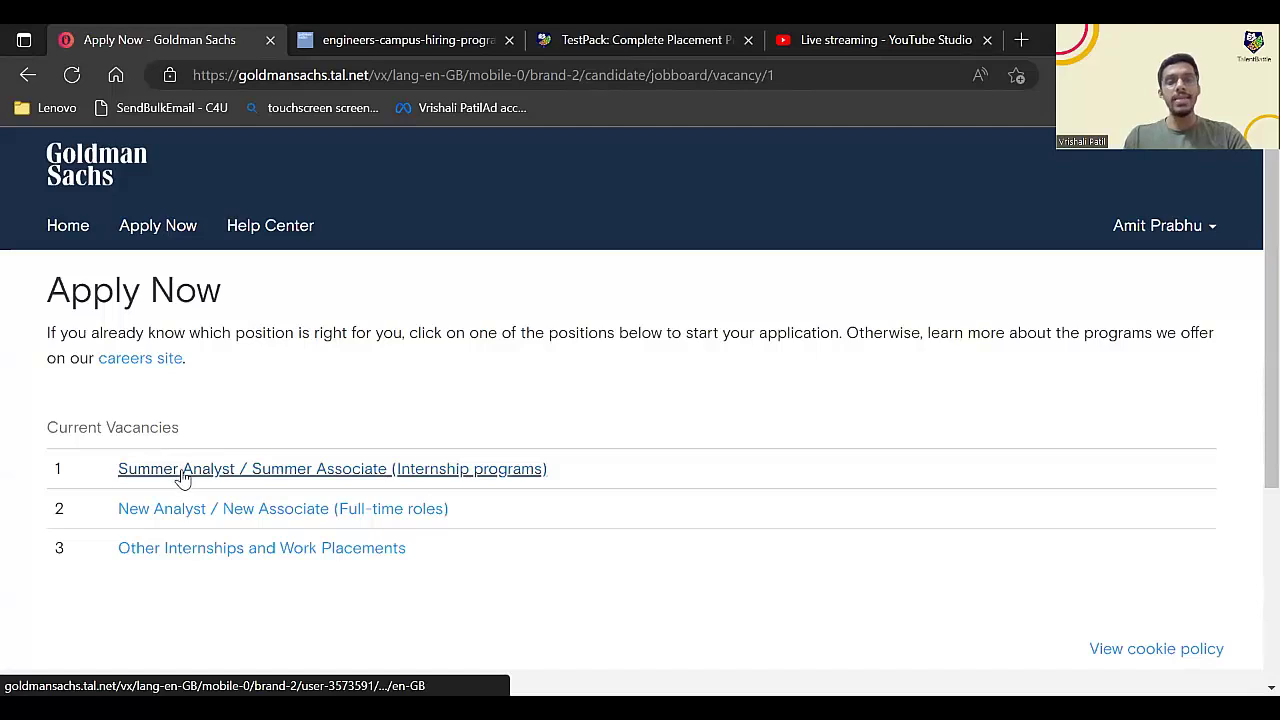
{"action": "left_click", "coordinate": [183, 470]}
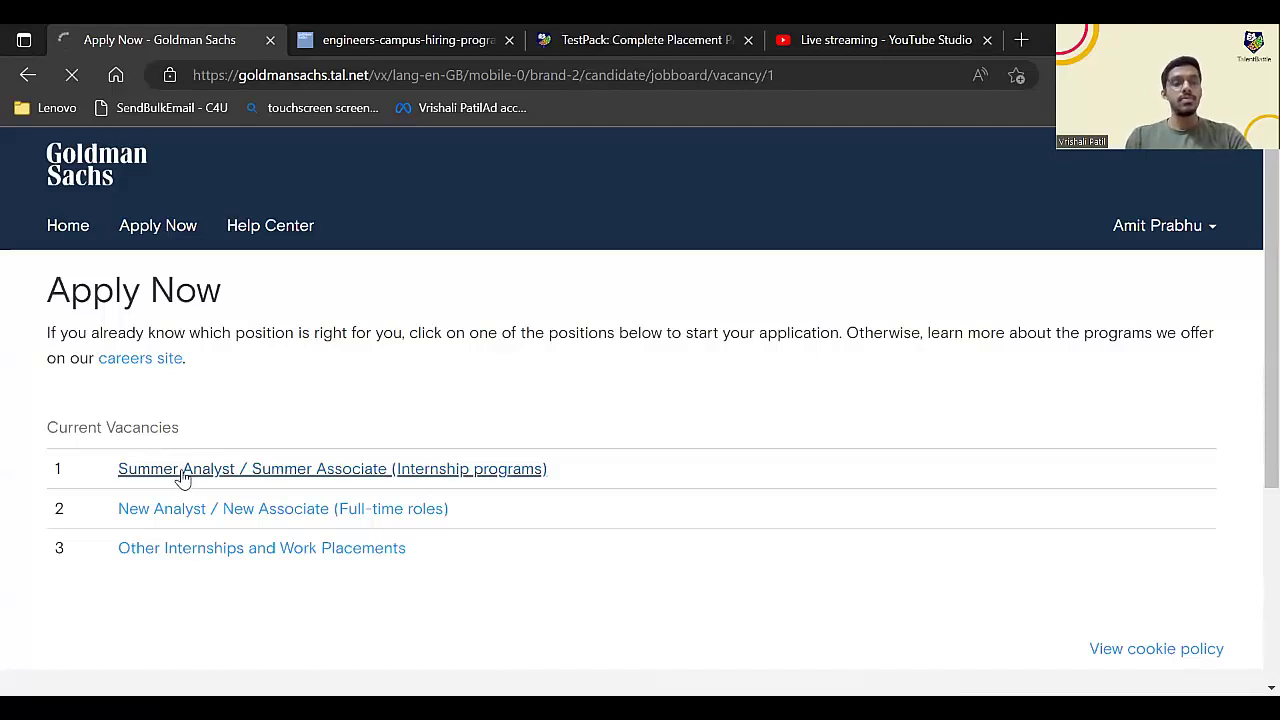
{"action": "scroll", "coordinate": [183, 478], "scroll_direction": "down", "scroll_amount": 3}
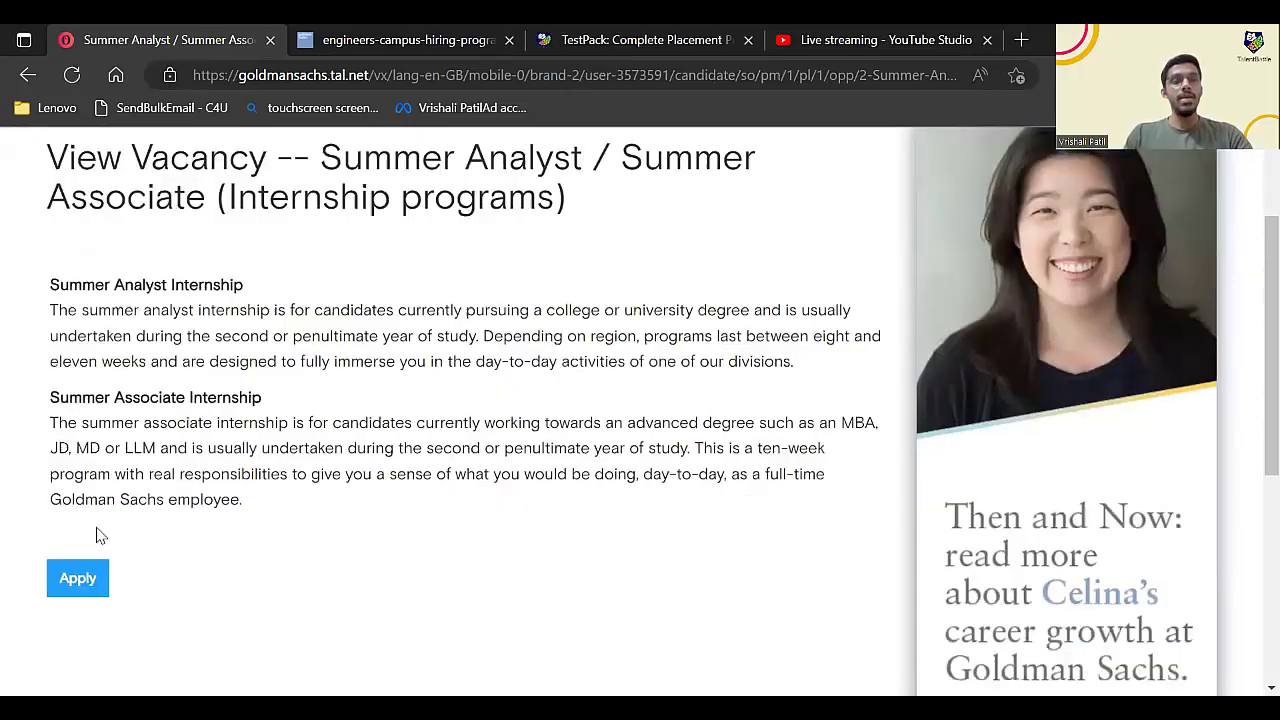
{"action": "left_click", "coordinate": [84, 565]}
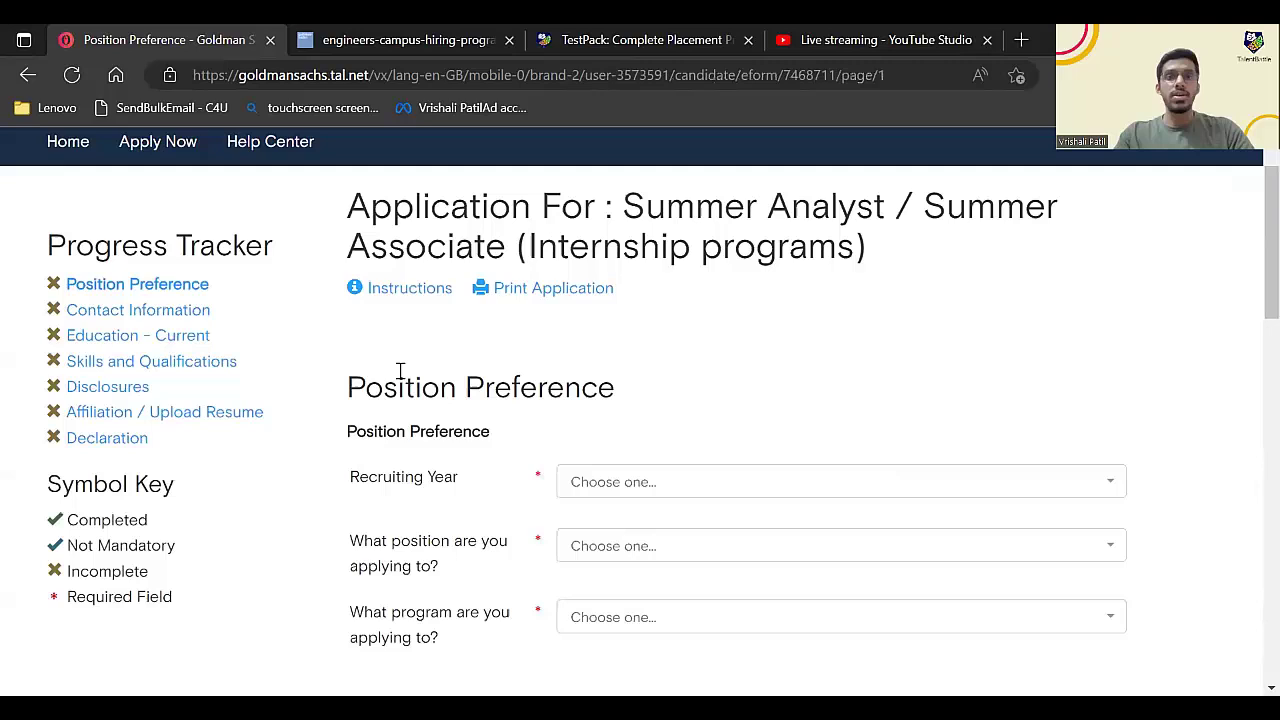
- Read the FAQ document's answer on how to register, highlighting the passages about selecting only the listed position preference options
{"action": "left_click", "coordinate": [414, 39]}
{"action": "scroll", "coordinate": [490, 452], "scroll_direction": "down", "scroll_amount": 4}
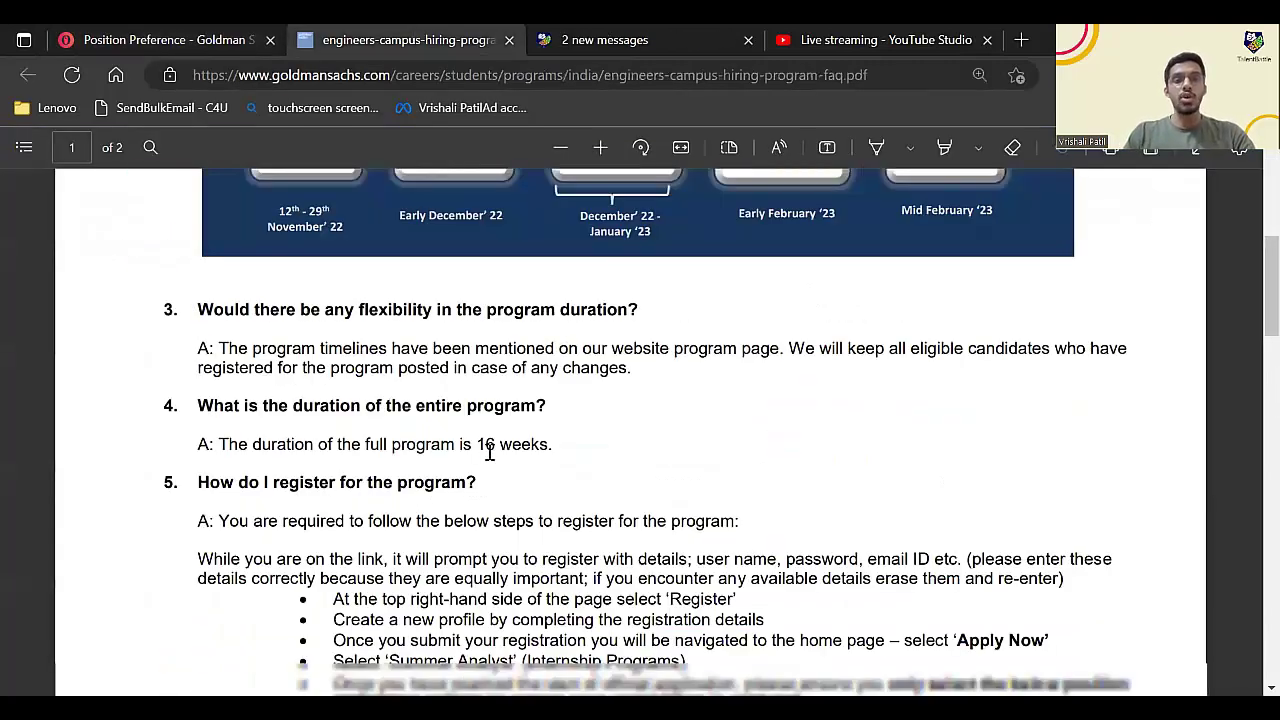
{"action": "scroll", "coordinate": [490, 452], "scroll_direction": "down", "scroll_amount": 3}
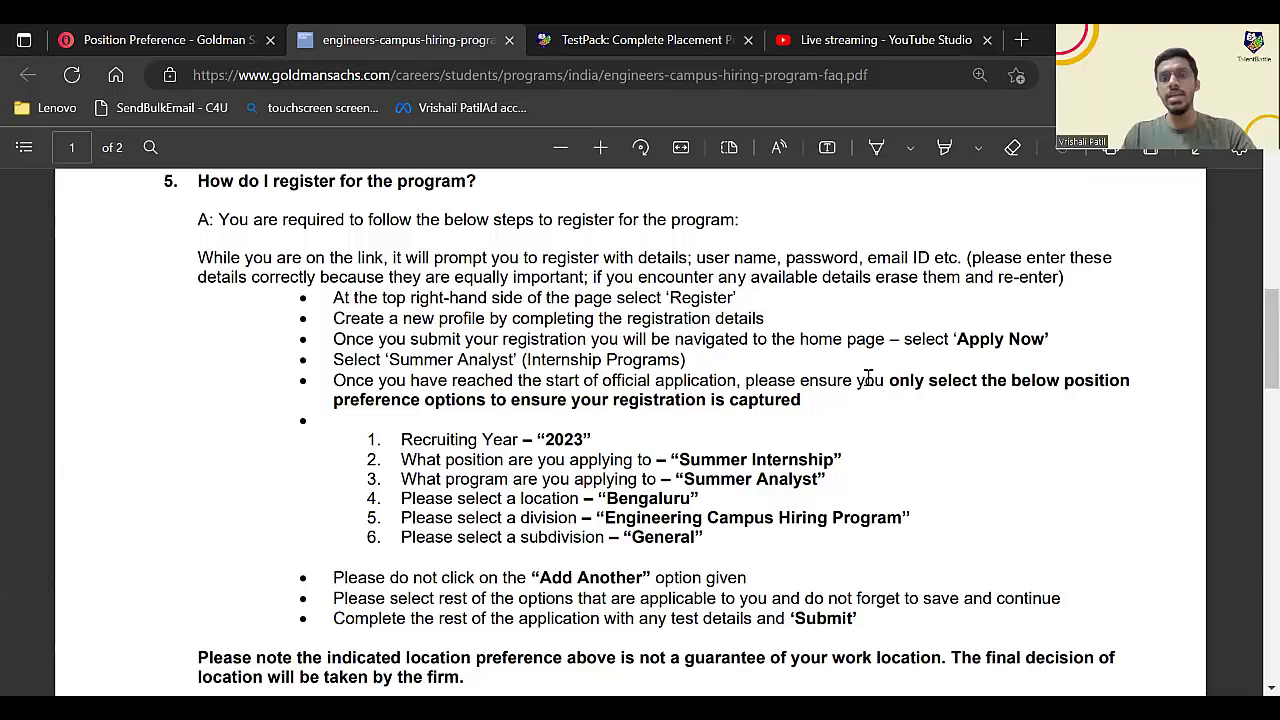
{"action": "left_click_drag", "start_coordinate": [887, 382], "coordinate": [1140, 426]}
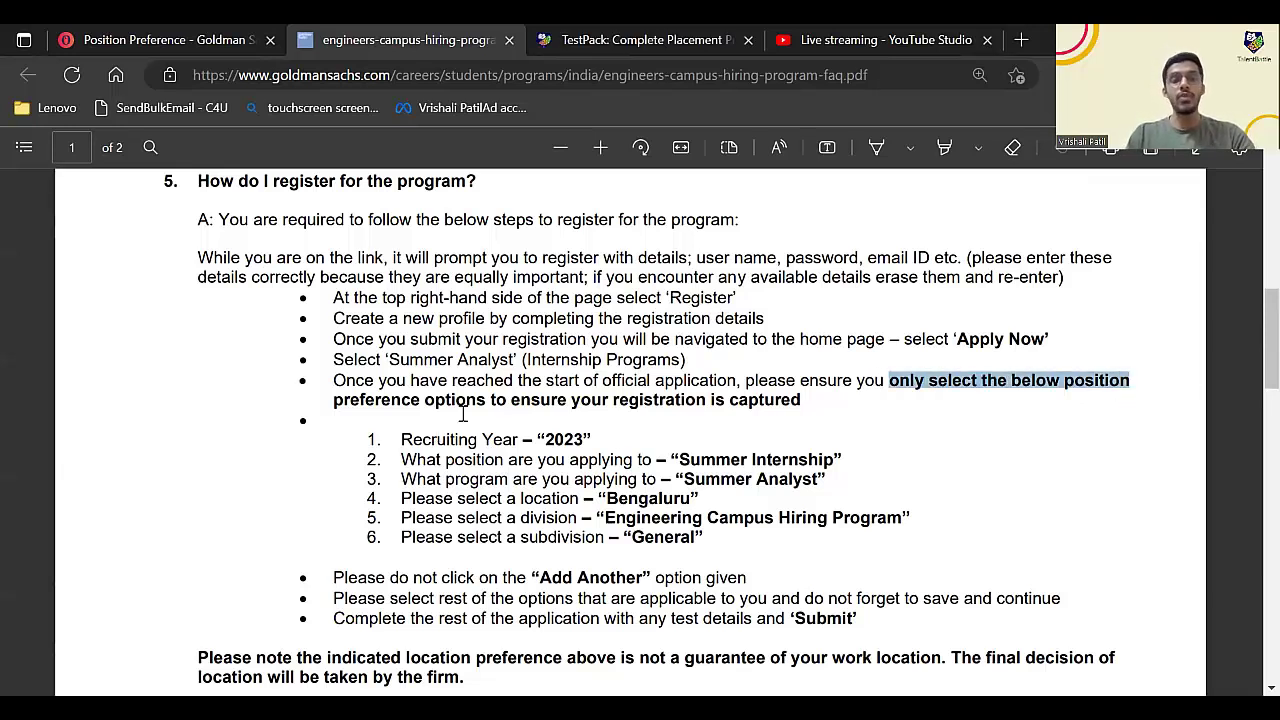
{"action": "left_click_drag", "start_coordinate": [578, 401], "coordinate": [840, 410]}
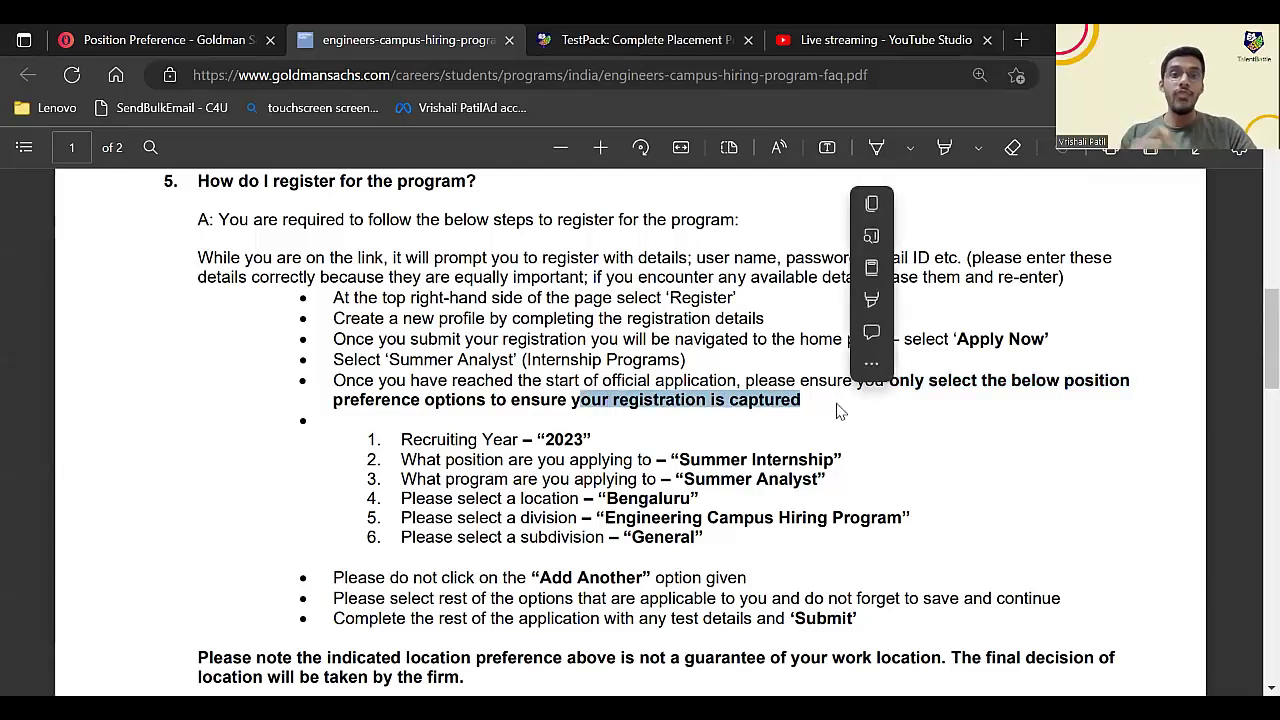
{"action": "left_click", "coordinate": [540, 345]}
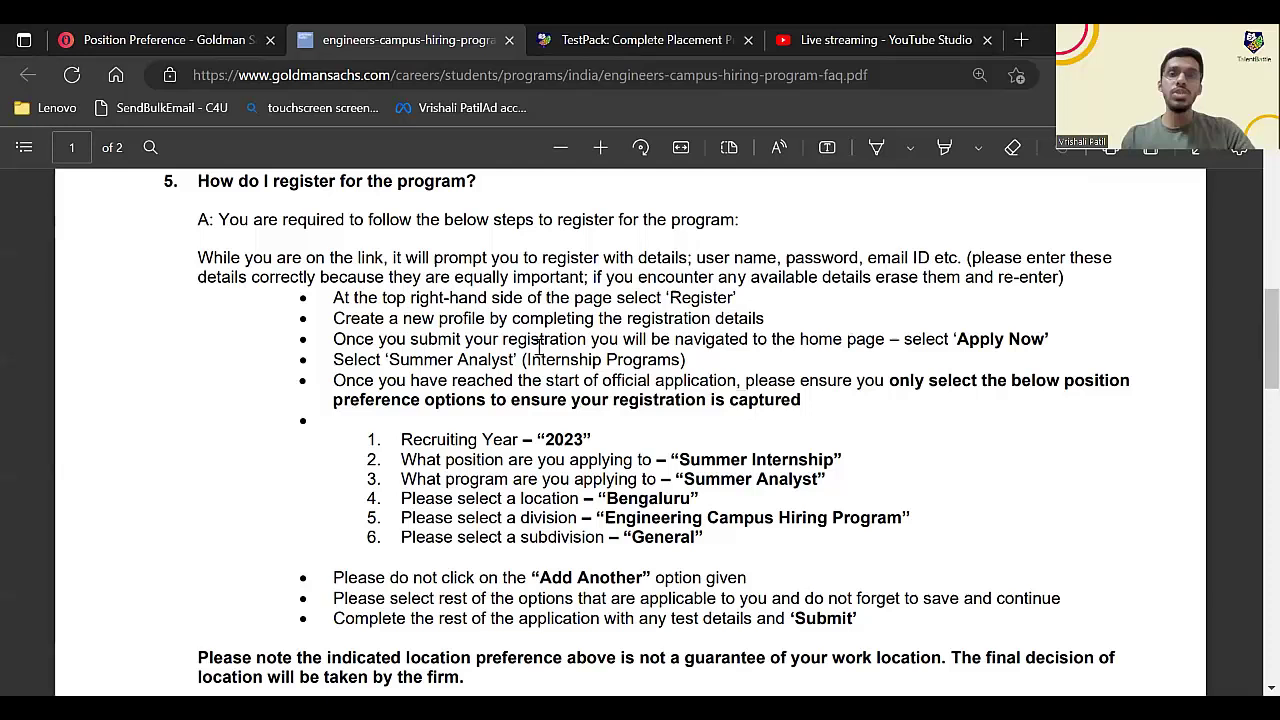
- In the application's Position Preference section, set the recruiting year to 2023 and the position to Summer Internship, as the FAQ specifies
{"action": "left_click", "coordinate": [210, 32]}
{"action": "left_click", "coordinate": [651, 482]}
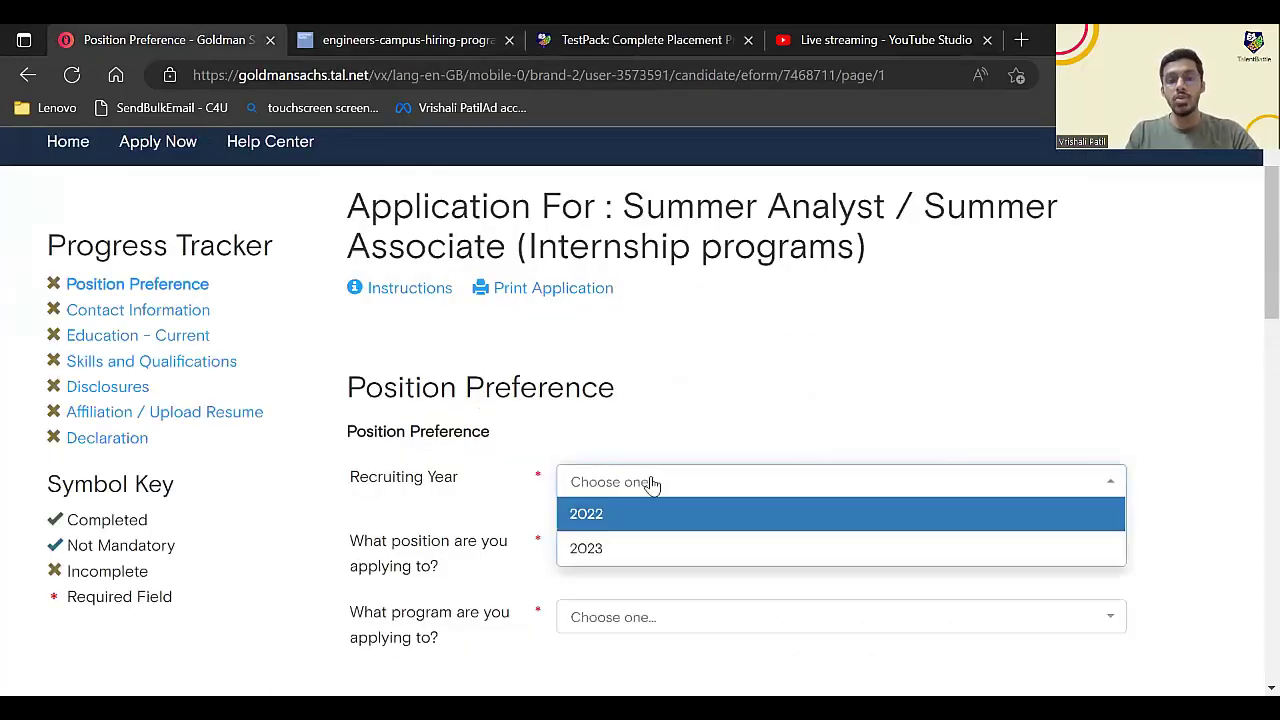
{"action": "left_click", "coordinate": [624, 550]}
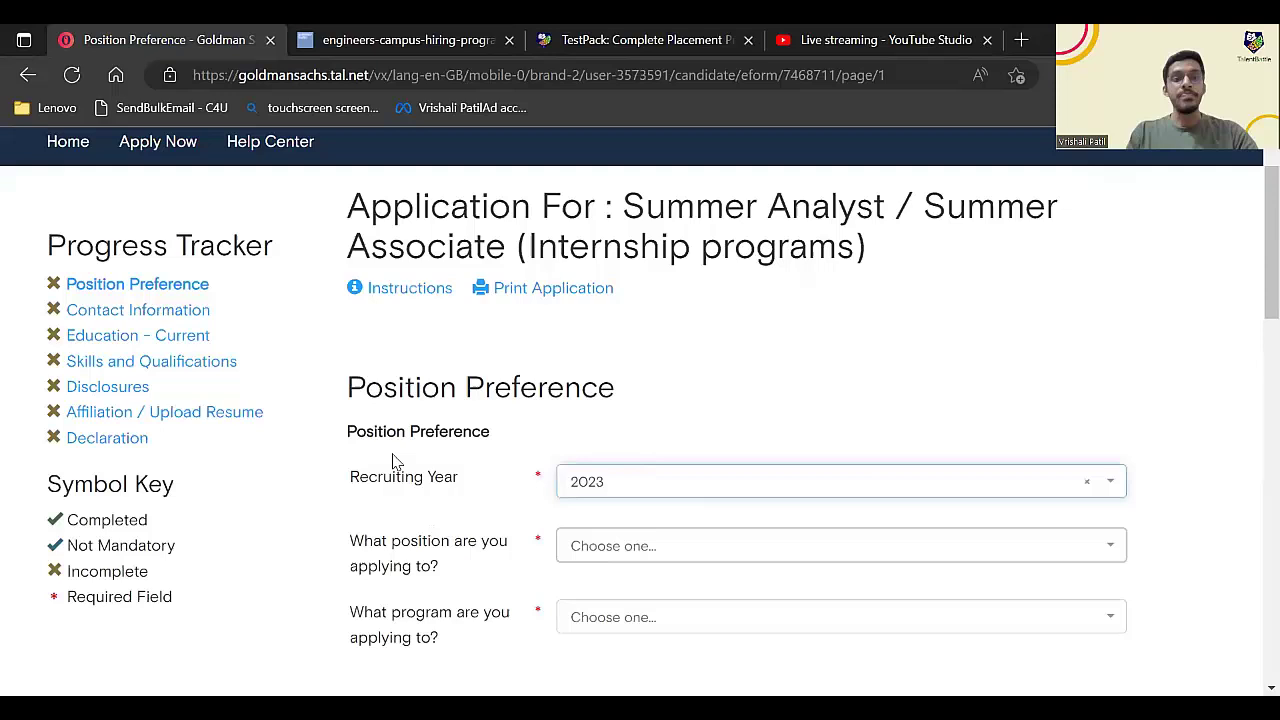
{"action": "key", "text": "ctrl+Tab"}
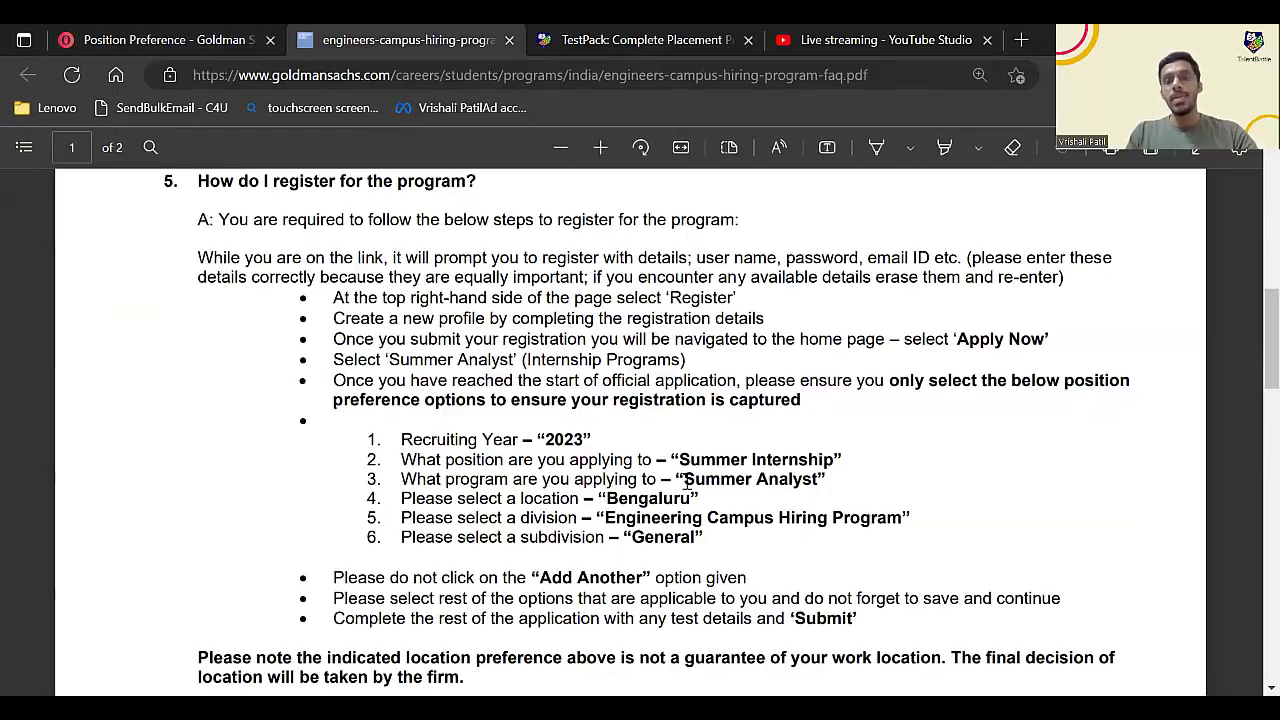
{"action": "left_click", "coordinate": [175, 33]}
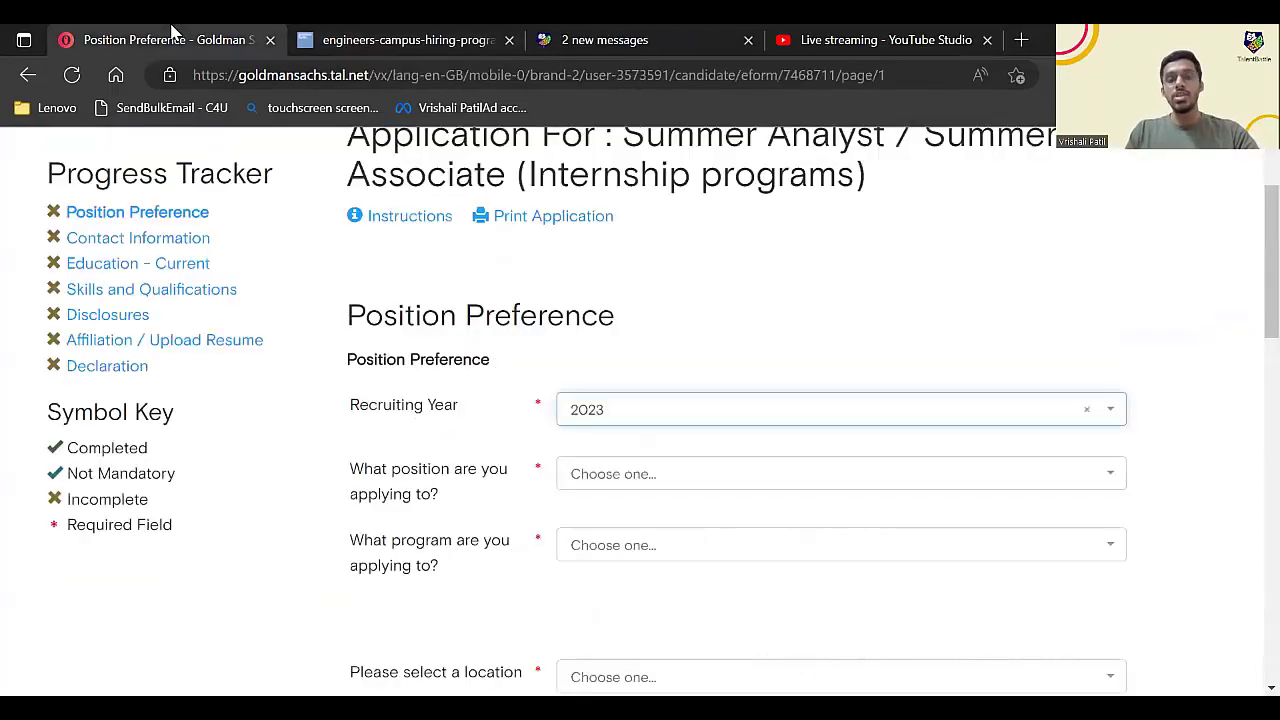
{"action": "left_click", "coordinate": [586, 482]}
{"action": "left_click", "coordinate": [588, 507]}
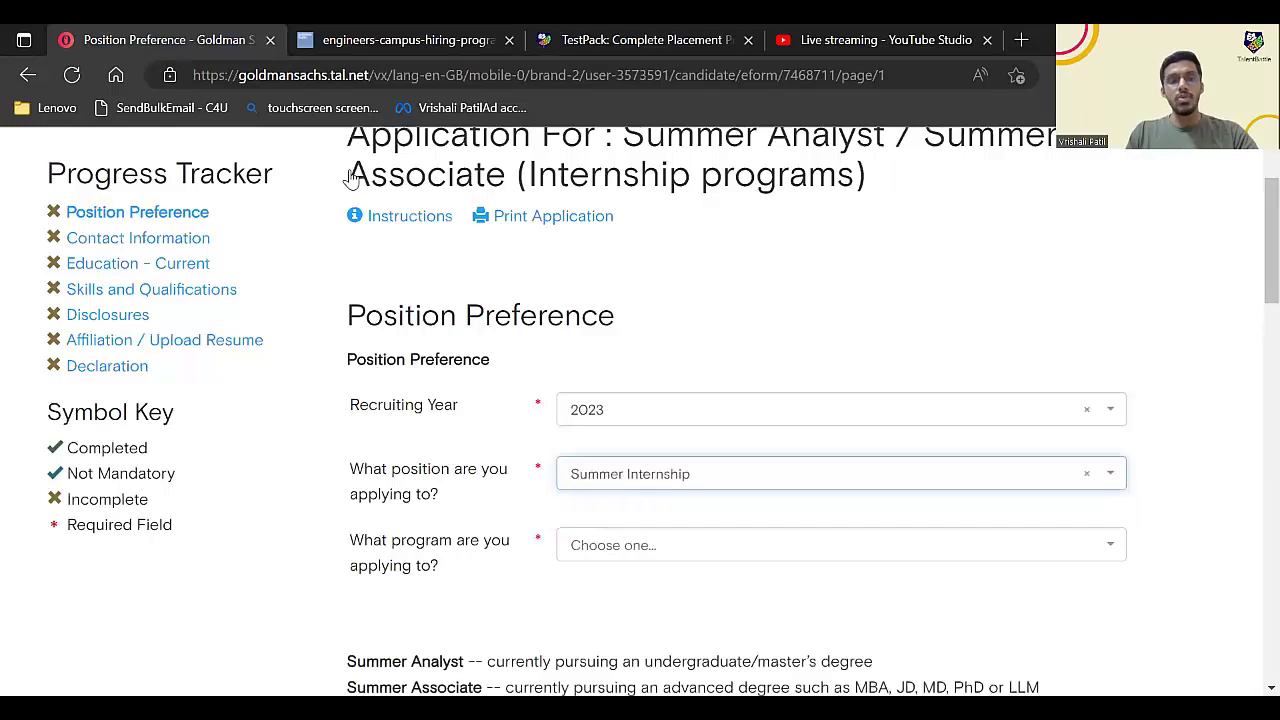
- Check the required program in the FAQ document and set the program being applied to as Summer Analyst
{"action": "left_click", "coordinate": [395, 35]}
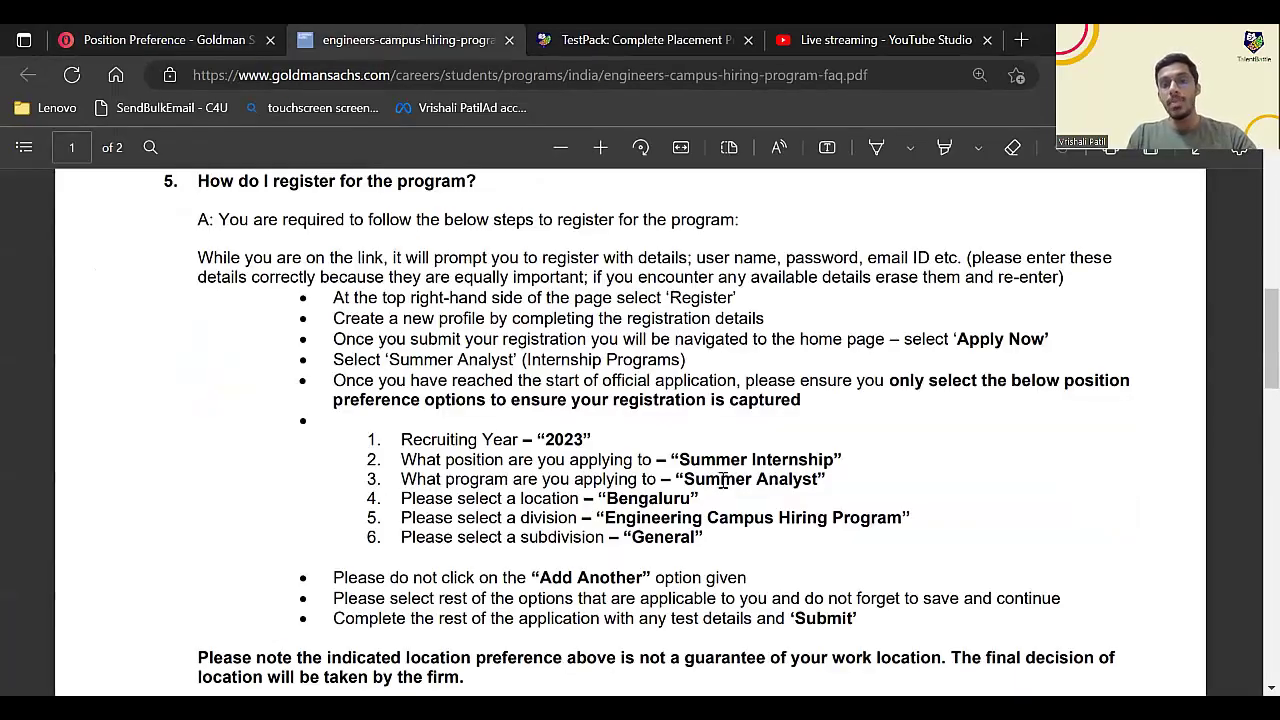
{"action": "left_click", "coordinate": [172, 38]}
{"action": "scroll", "coordinate": [515, 370], "scroll_direction": "down", "scroll_amount": 2}
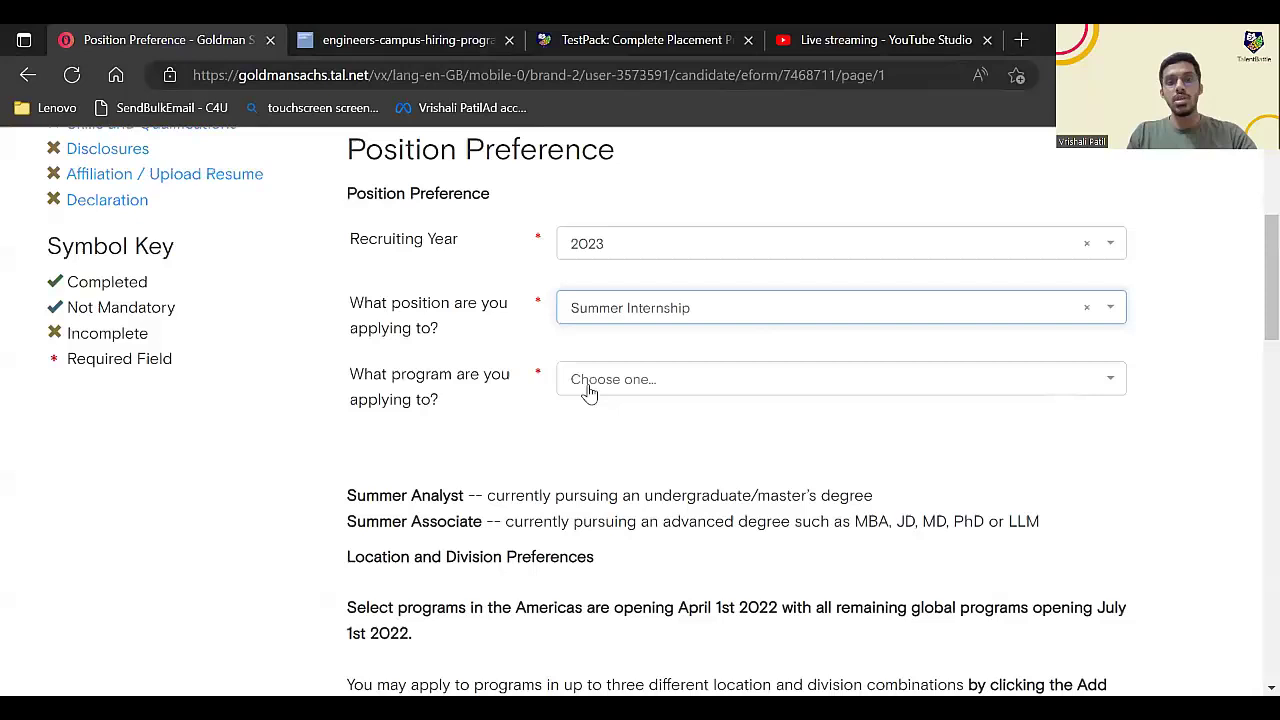
{"action": "left_click", "coordinate": [593, 388]}
{"action": "left_click", "coordinate": [605, 422]}
{"action": "scroll", "coordinate": [606, 423], "scroll_direction": "down", "scroll_amount": 1}
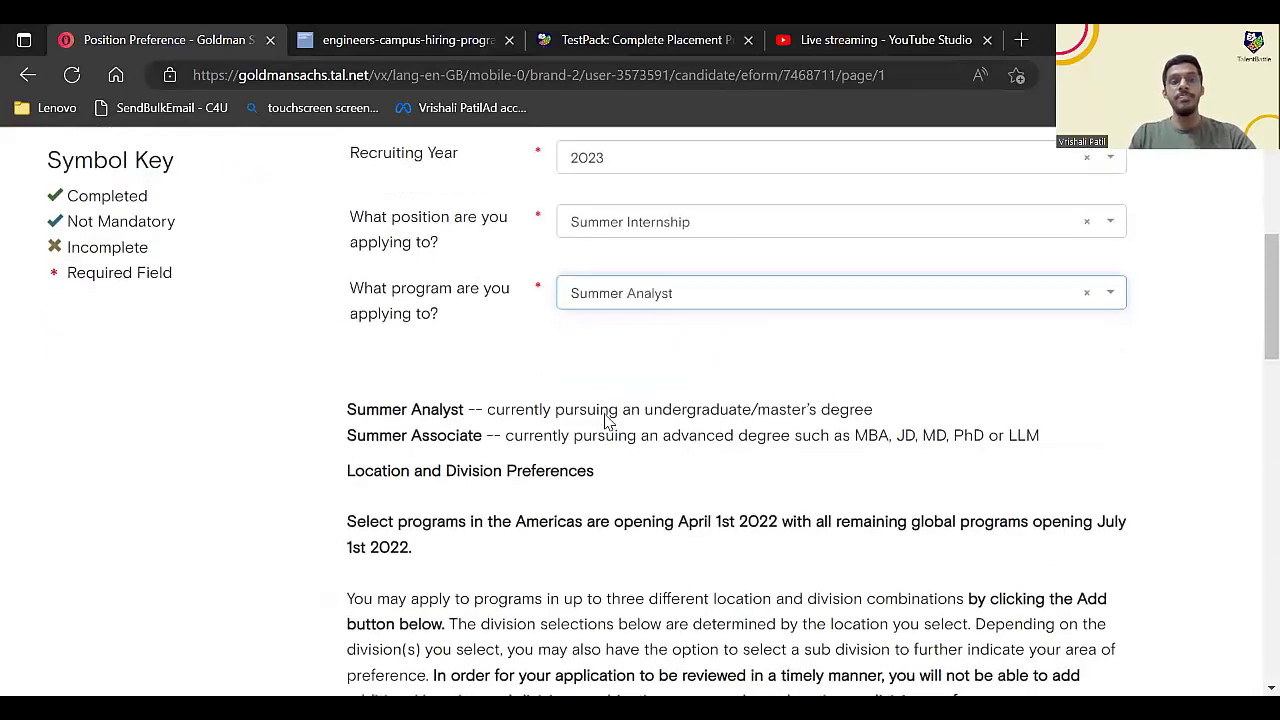
- Check the required location in the FAQ document and set the application's location preference to Bengaluru
{"action": "scroll", "coordinate": [463, 460], "scroll_direction": "down", "scroll_amount": 1}
{"action": "scroll", "coordinate": [463, 460], "scroll_direction": "down", "scroll_amount": 1}
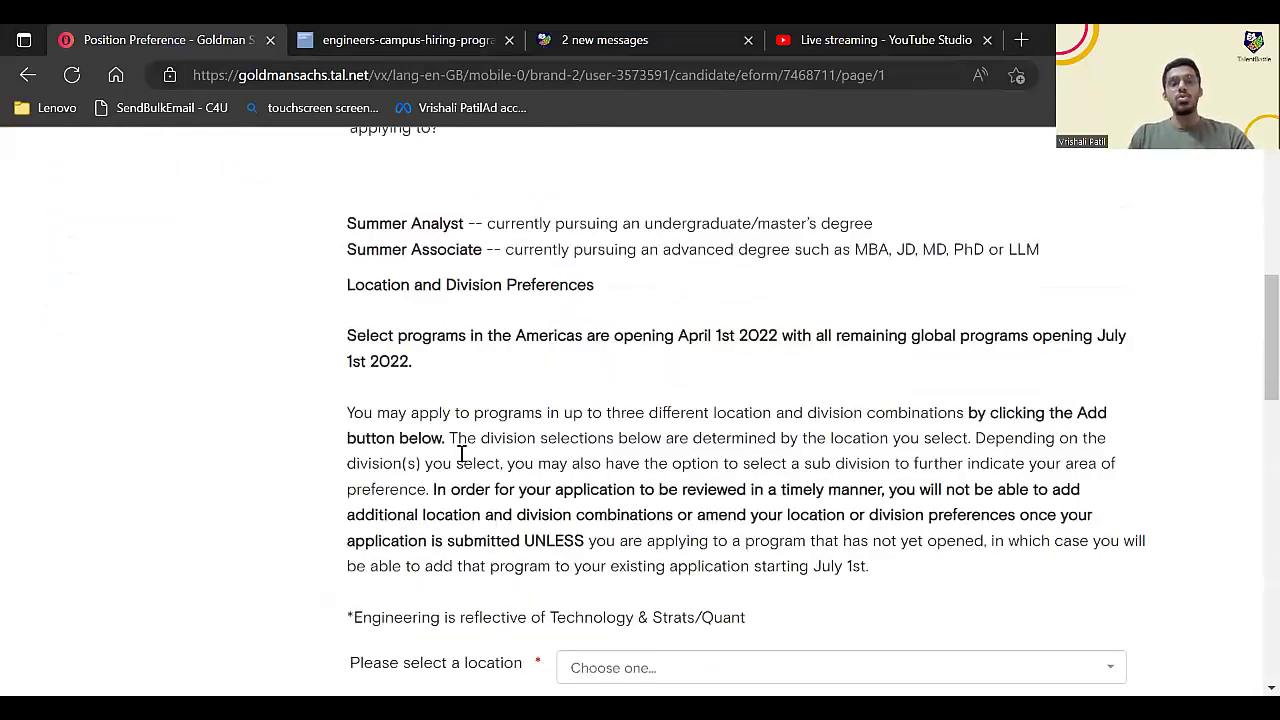
{"action": "scroll", "coordinate": [462, 456], "scroll_direction": "down", "scroll_amount": 3}
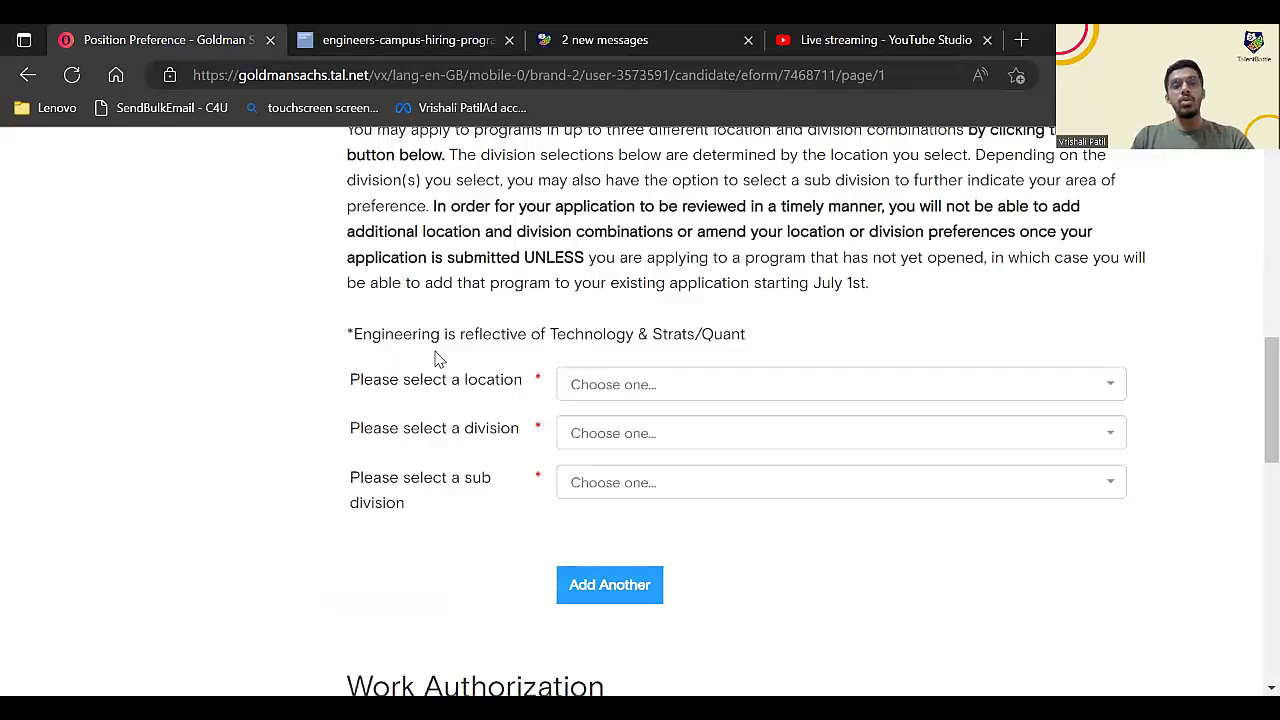
{"action": "left_click", "coordinate": [628, 392]}
{"action": "left_click", "coordinate": [320, 34]}
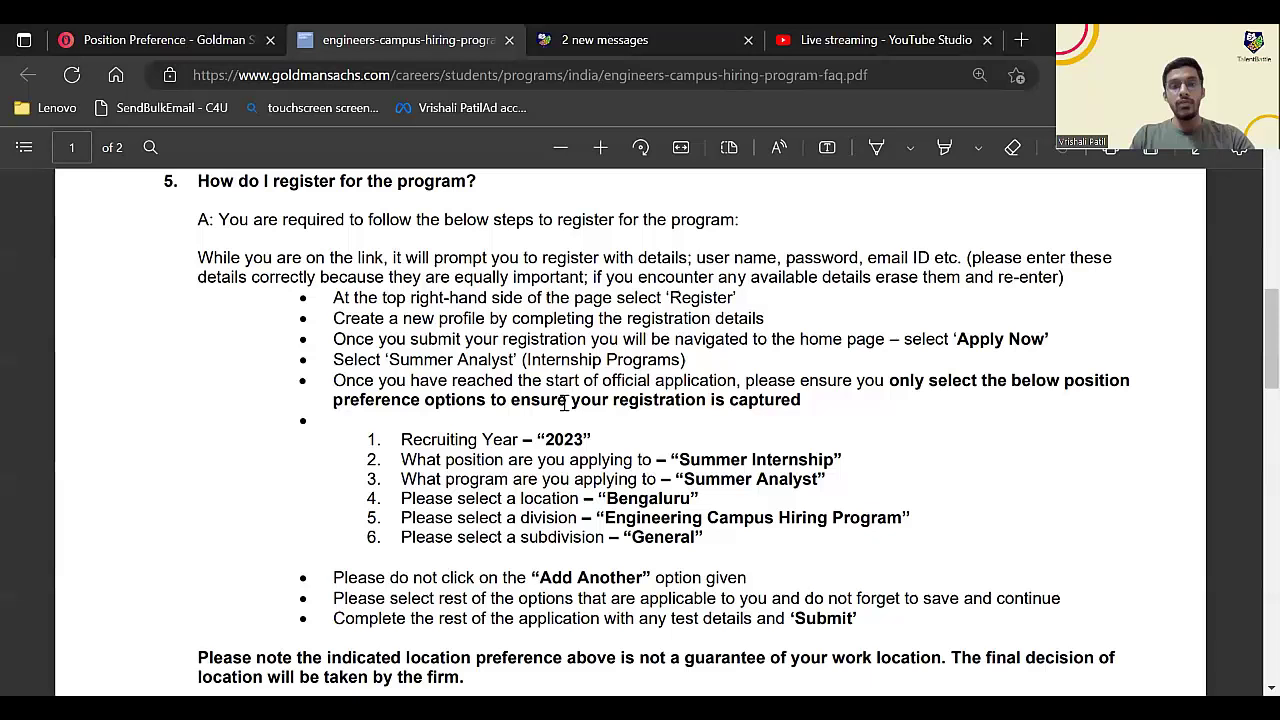
{"action": "scroll", "coordinate": [565, 402], "scroll_direction": "down", "scroll_amount": 1}
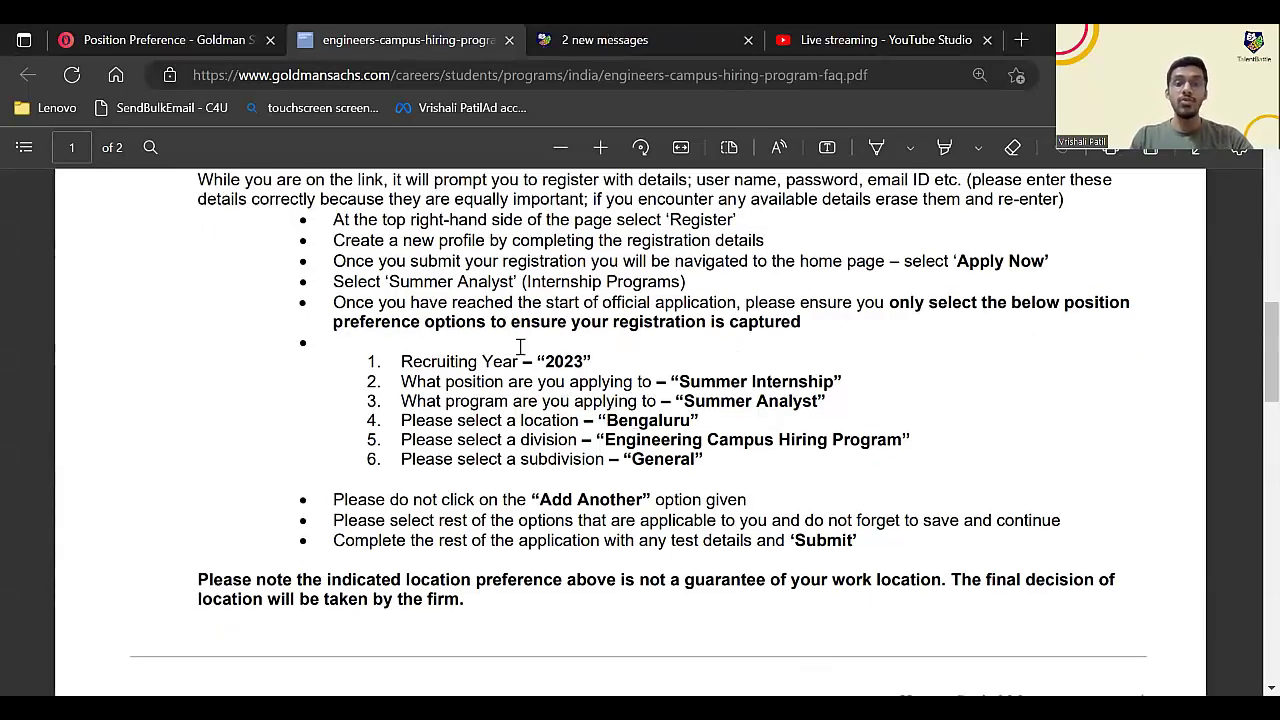
{"action": "key", "text": "ctrl+shift+Tab"}
{"action": "type", "text": "be"}
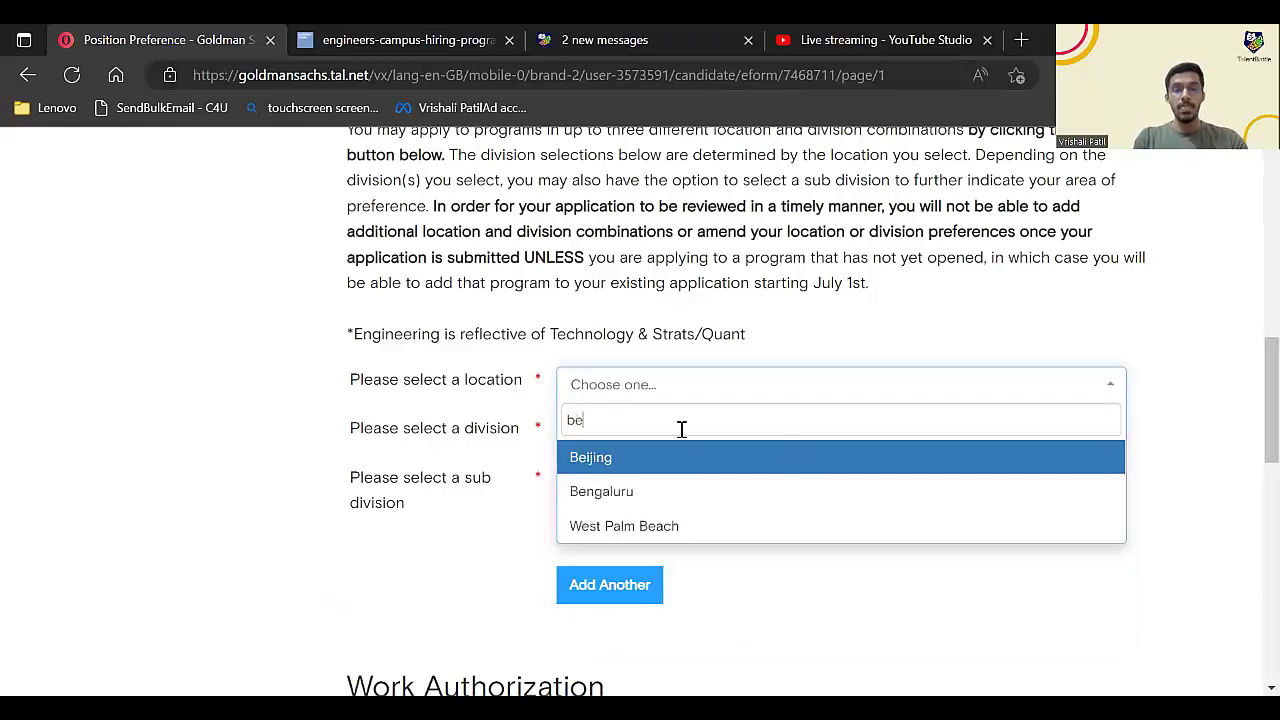
{"action": "type", "text": "ng"}
{"action": "left_click", "coordinate": [614, 455]}
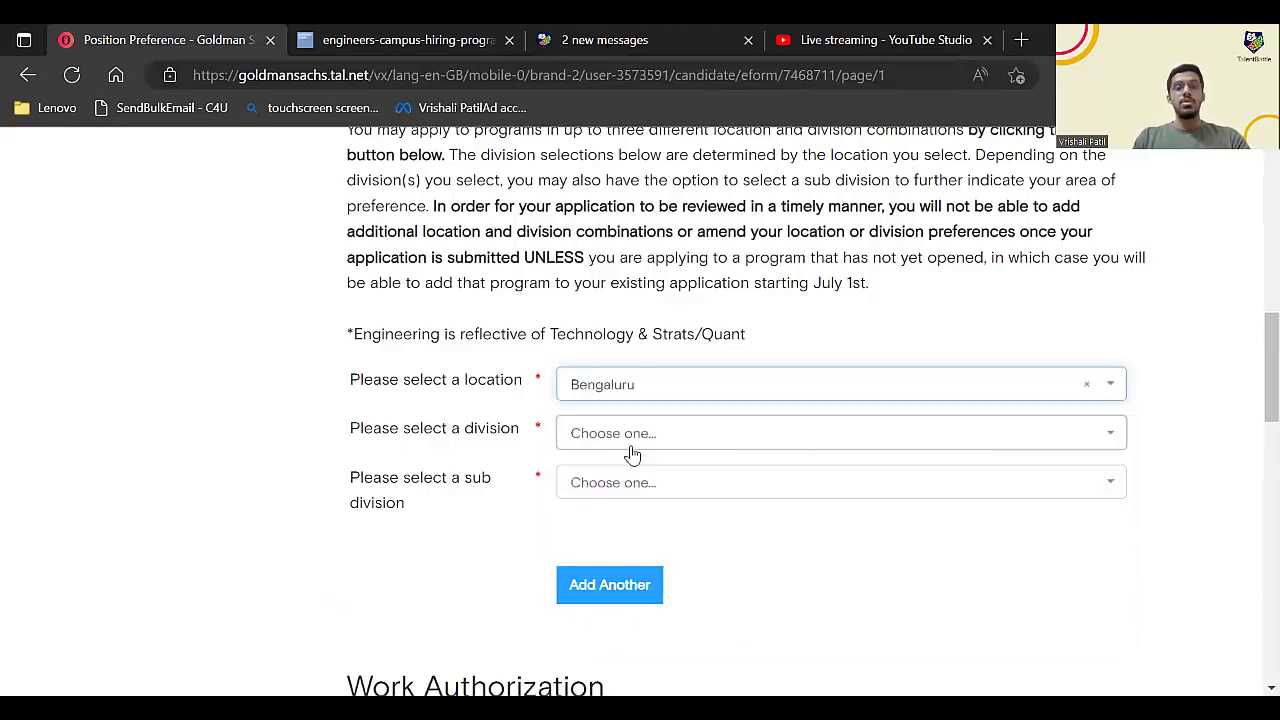
- Check the required division in the FAQ document and set the division preference to Engineering Campus Hiring Program
{"action": "key", "text": "ctrl+Tab"}
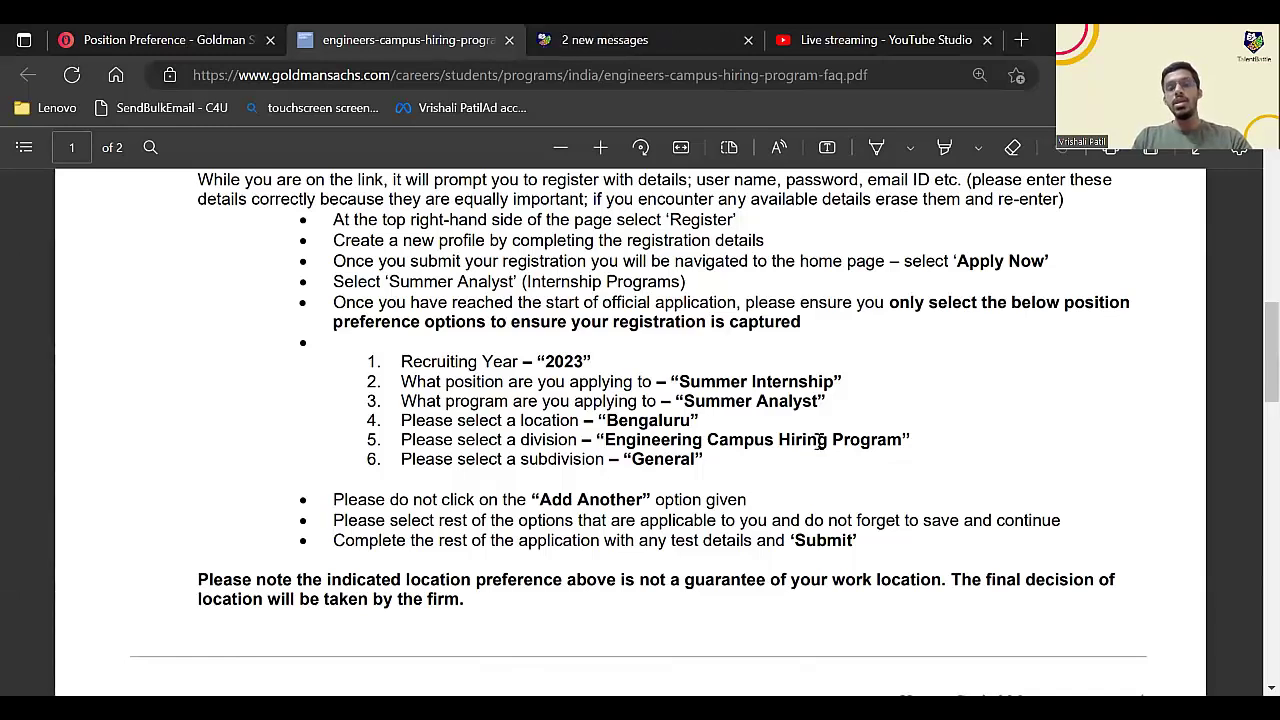
{"action": "left_click", "coordinate": [150, 38]}
{"action": "left_click", "coordinate": [675, 440]}
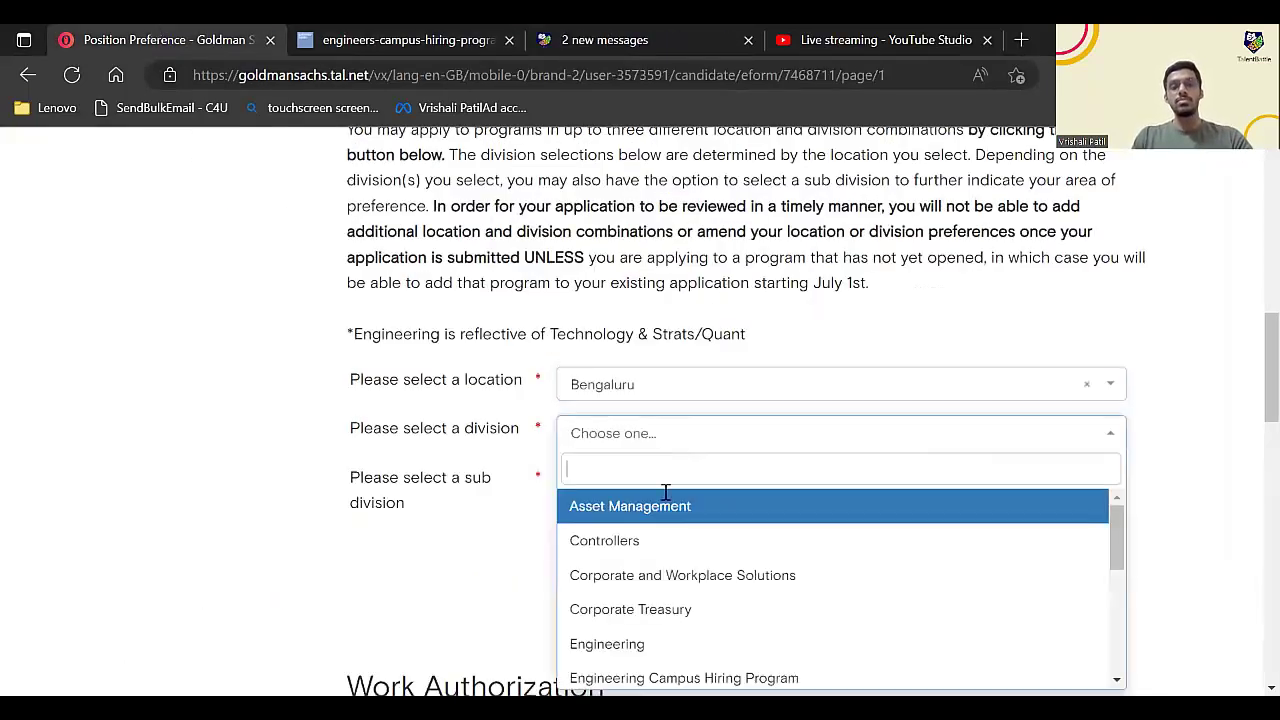
{"action": "scroll", "coordinate": [650, 575], "scroll_direction": "down", "scroll_amount": 2}
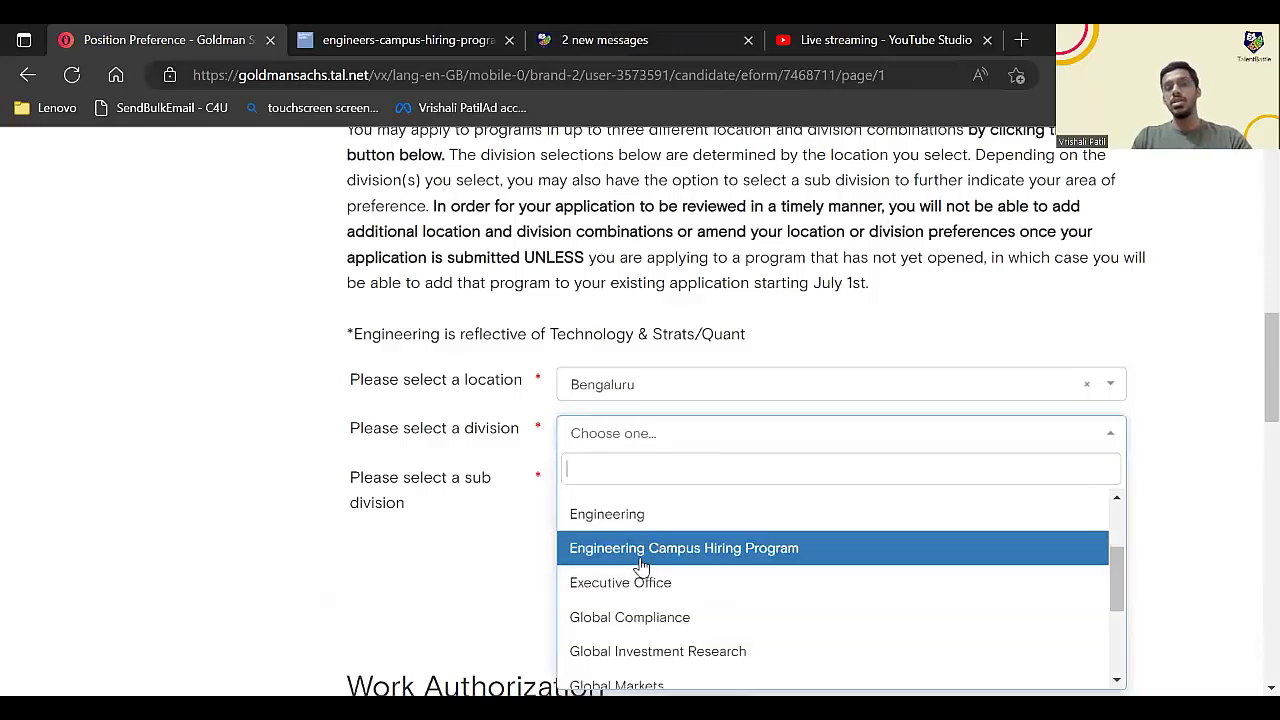
{"action": "left_click", "coordinate": [641, 562]}
{"action": "scroll", "coordinate": [388, 460], "scroll_direction": "down", "scroll_amount": 1}
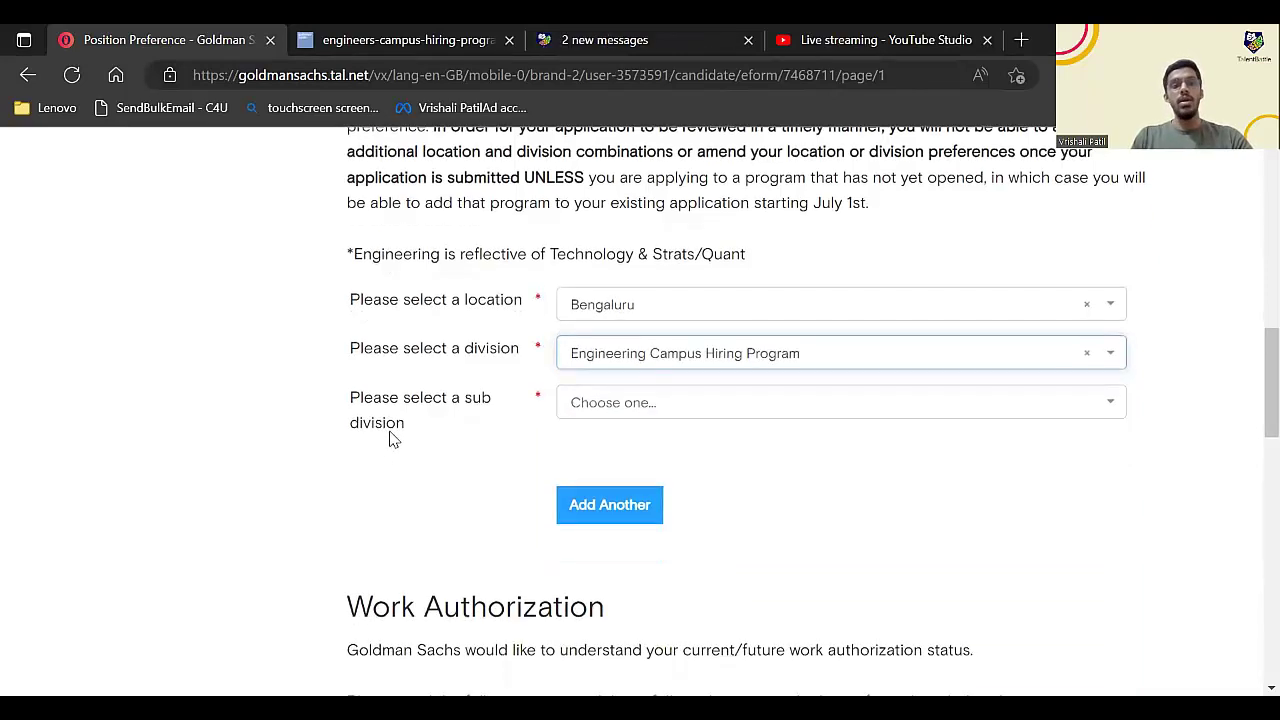
- Check the required subdivision in the FAQ document and set the sub division preference to General
{"action": "left_click", "coordinate": [357, 40]}
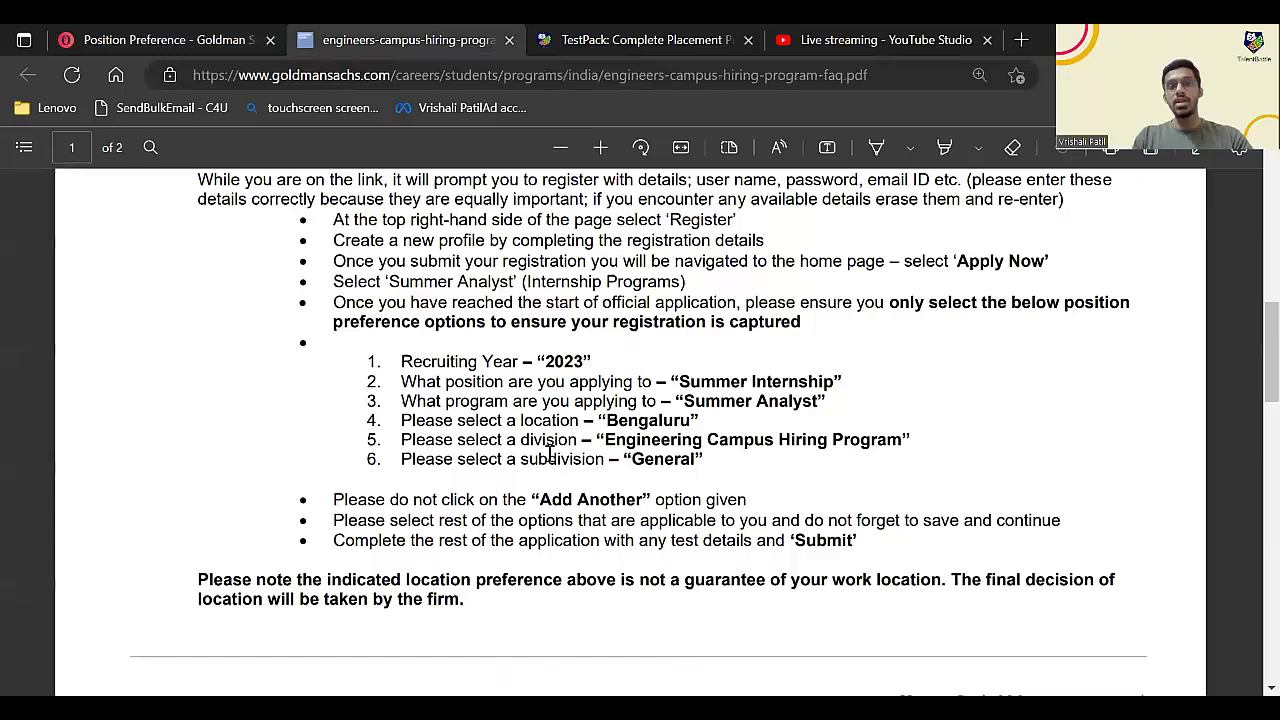
{"action": "key", "text": "ctrl+shift+Tab"}
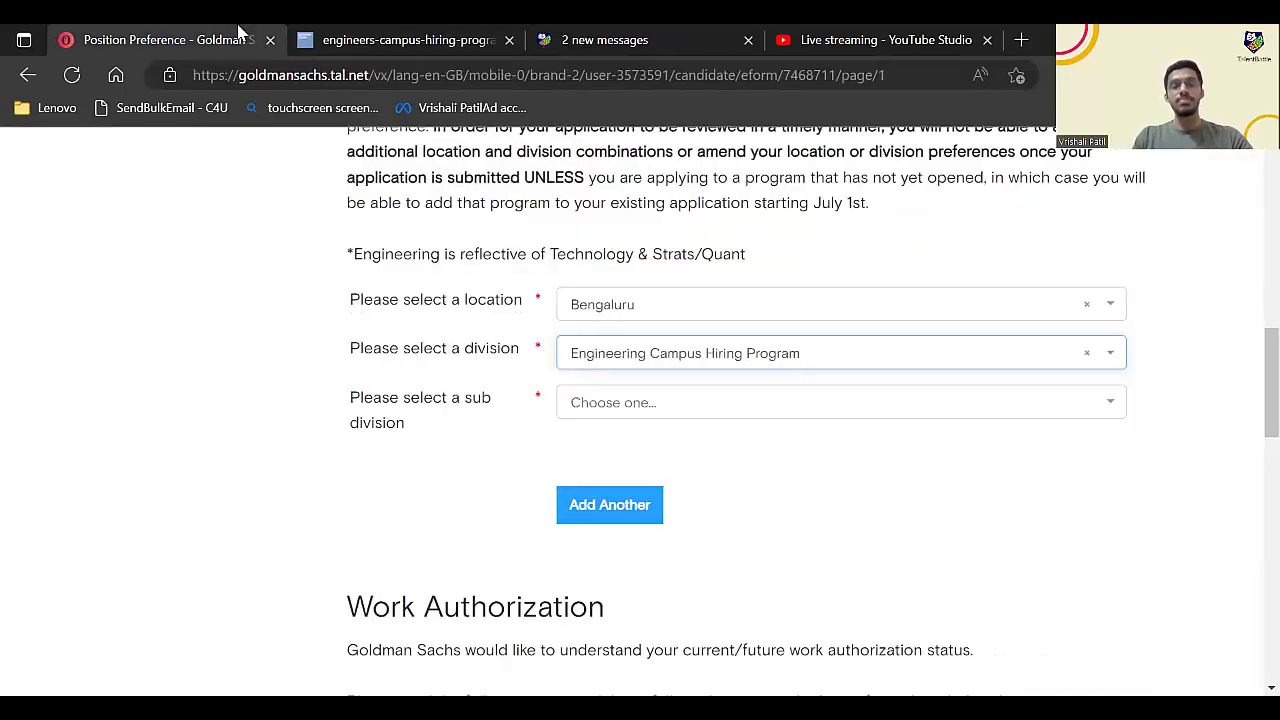
{"action": "left_click", "coordinate": [620, 405]}
{"action": "left_click", "coordinate": [601, 436]}
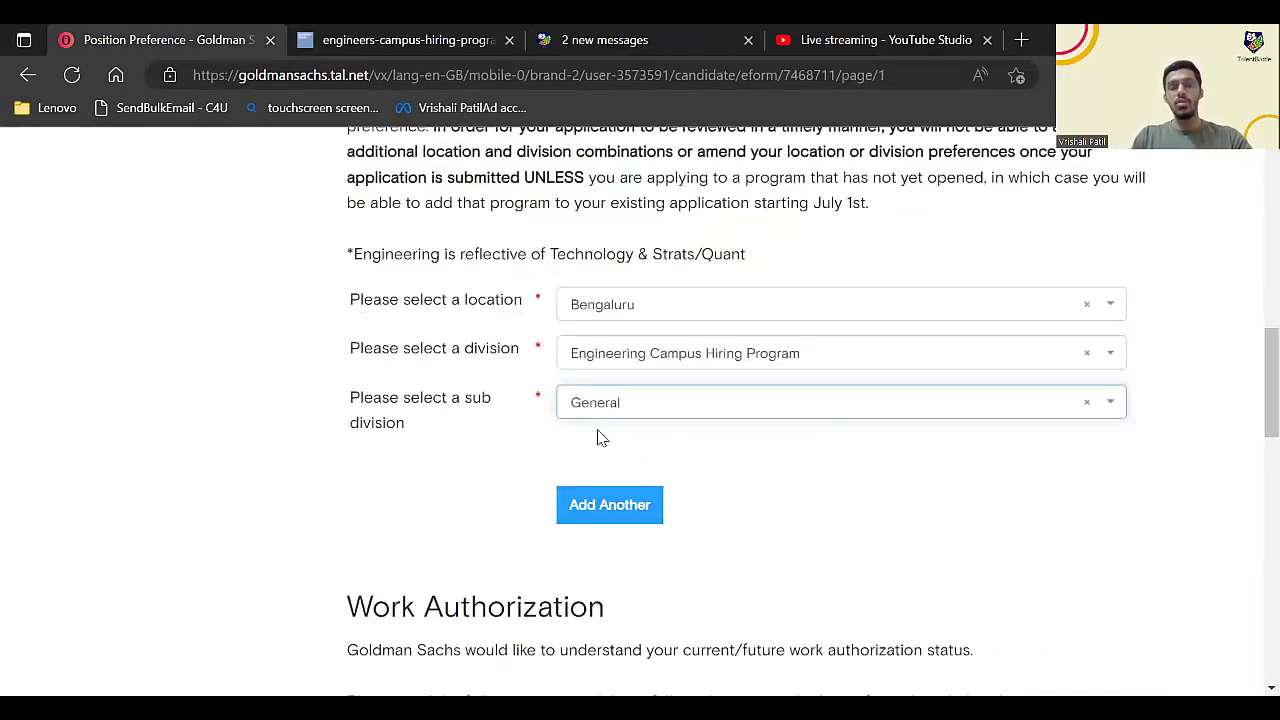
{"action": "scroll", "coordinate": [380, 163], "scroll_direction": "down", "scroll_amount": 1}
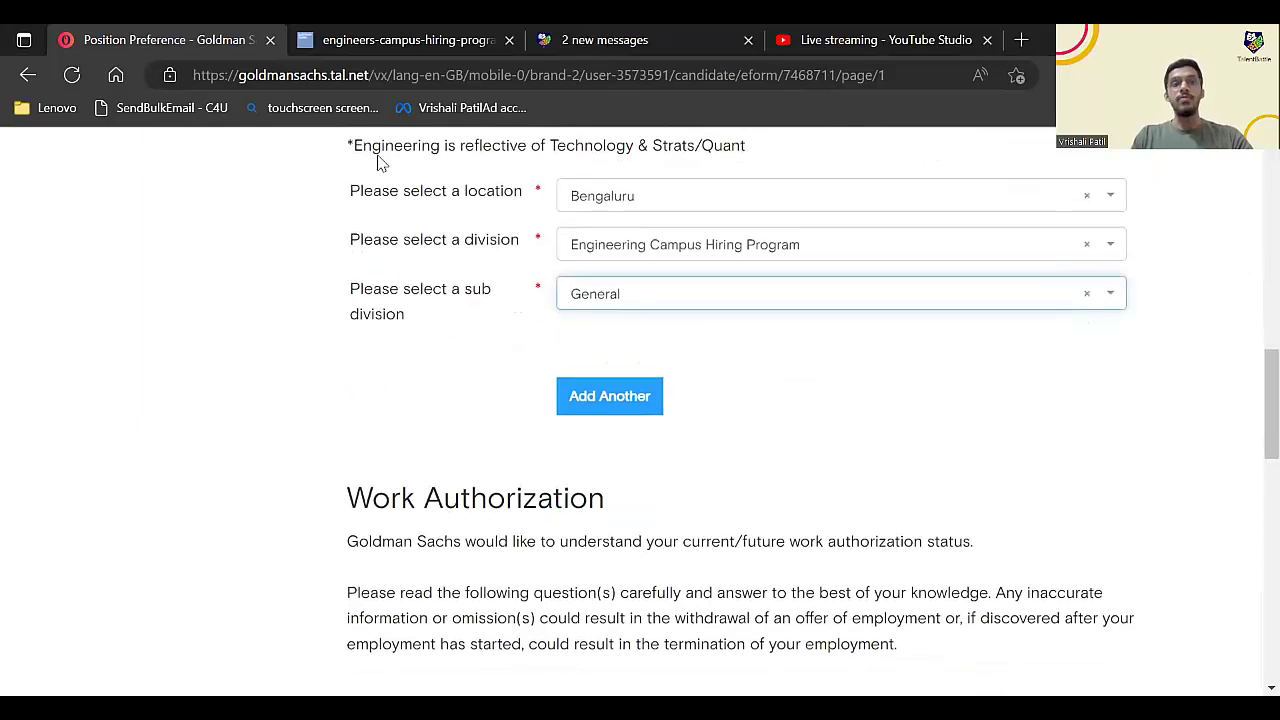
- Read the FAQ document's remaining instructions on the Add Another option and completing the application, and return to the form's Work Authorization section
{"action": "left_click", "coordinate": [367, 33]}
{"action": "scroll", "coordinate": [478, 410], "scroll_direction": "down", "scroll_amount": 1}
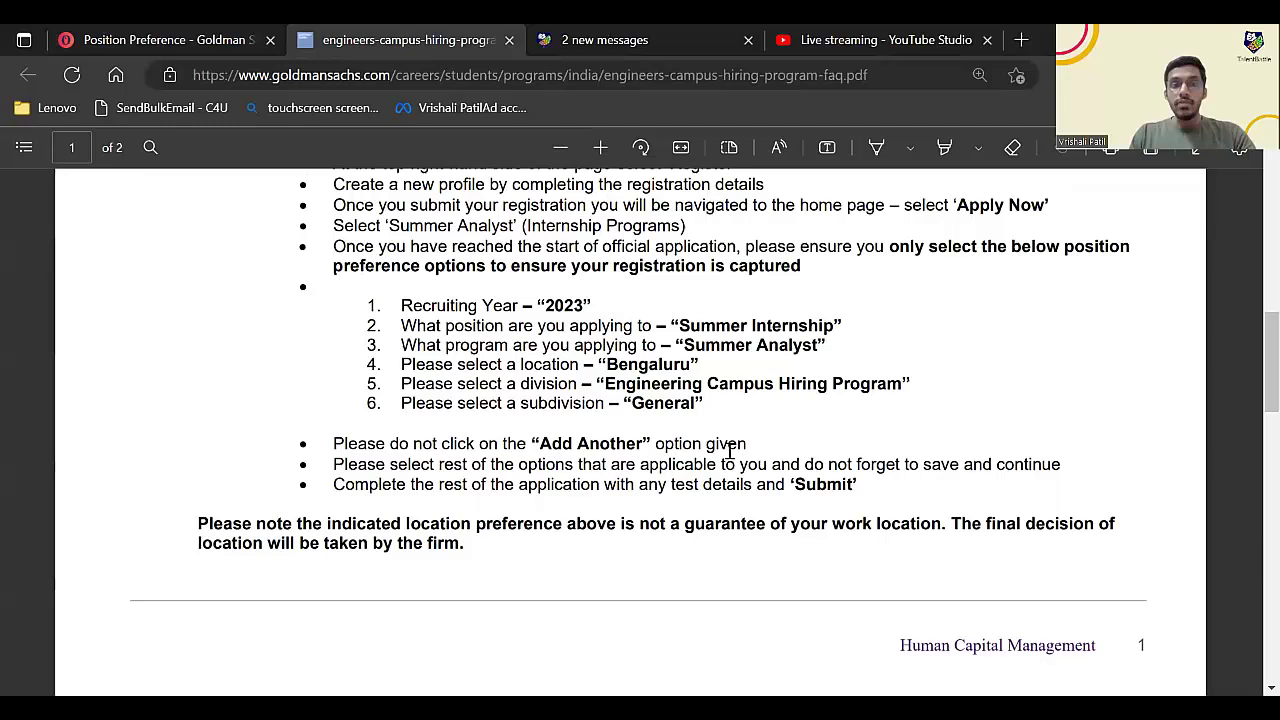
{"action": "left_click", "coordinate": [200, 36]}
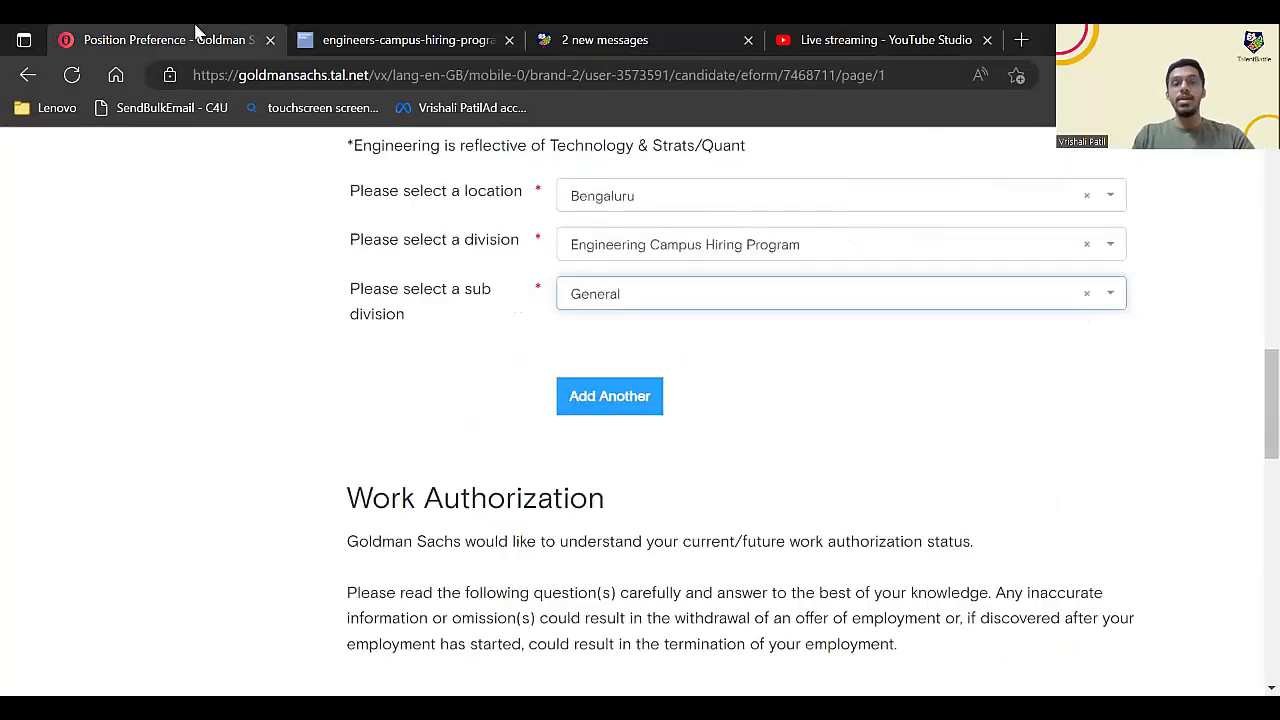
{"action": "scroll", "coordinate": [371, 449], "scroll_direction": "down", "scroll_amount": 5}
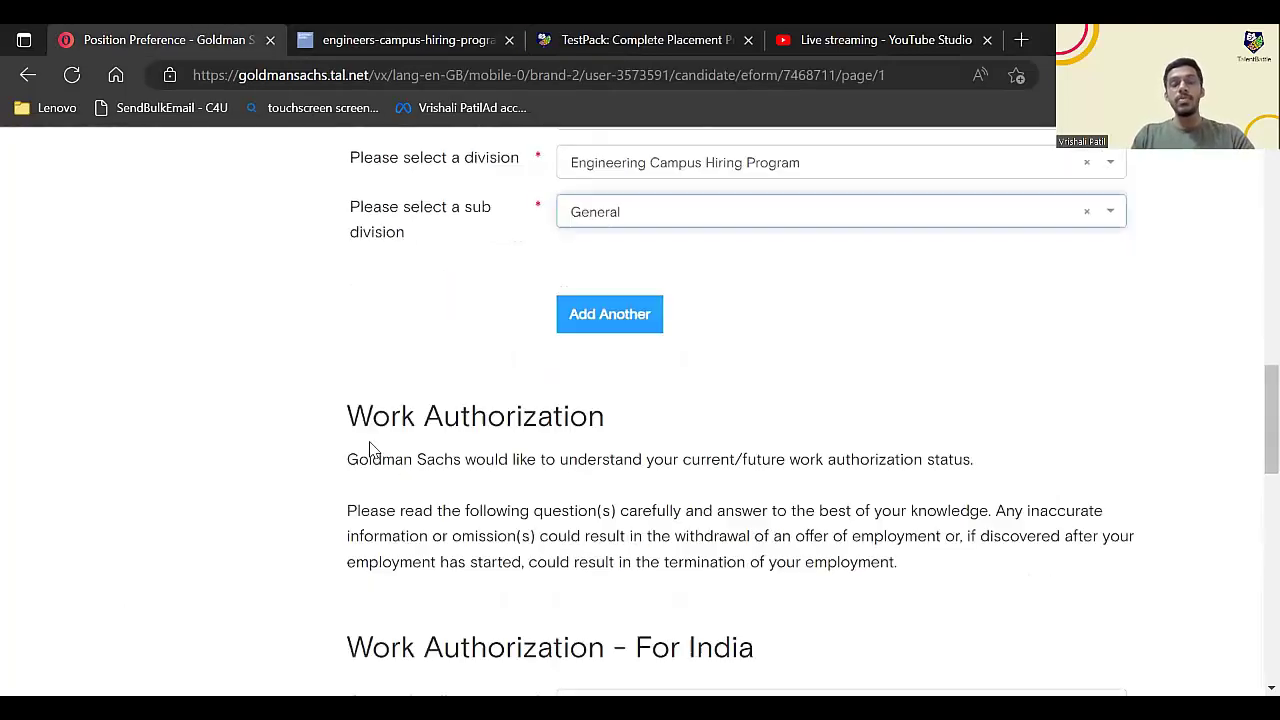
{"action": "left_click", "coordinate": [350, 37]}
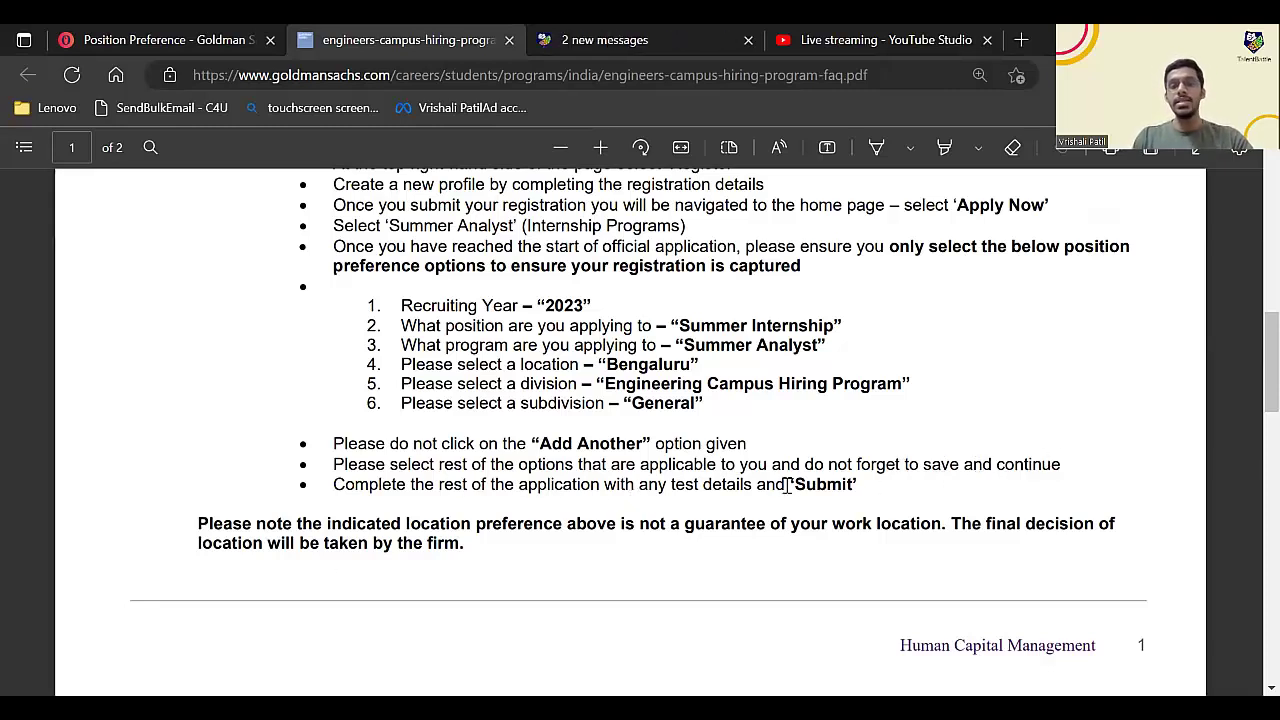
{"action": "key", "text": "ctrl+shift+Tab"}
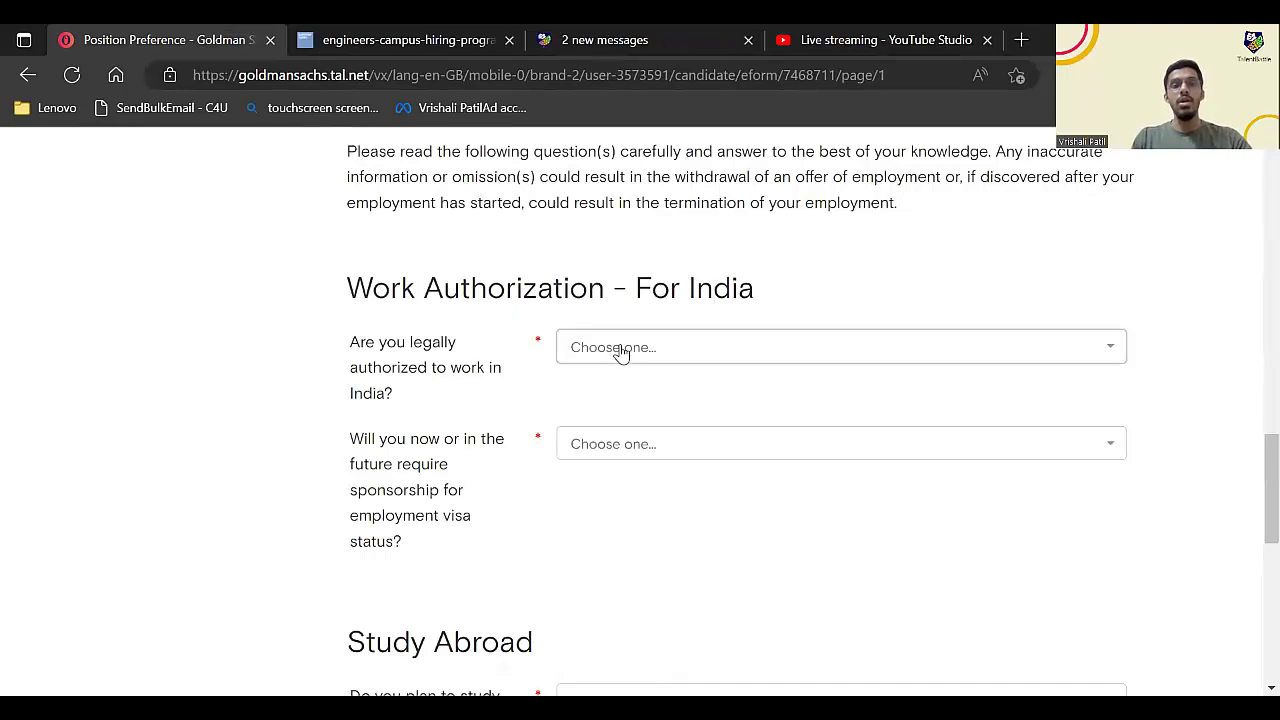
- In Work Authorization - For India, answer Yes to being legally authorized to work and No to requiring visa sponsorship
{"action": "left_click", "coordinate": [620, 350]}
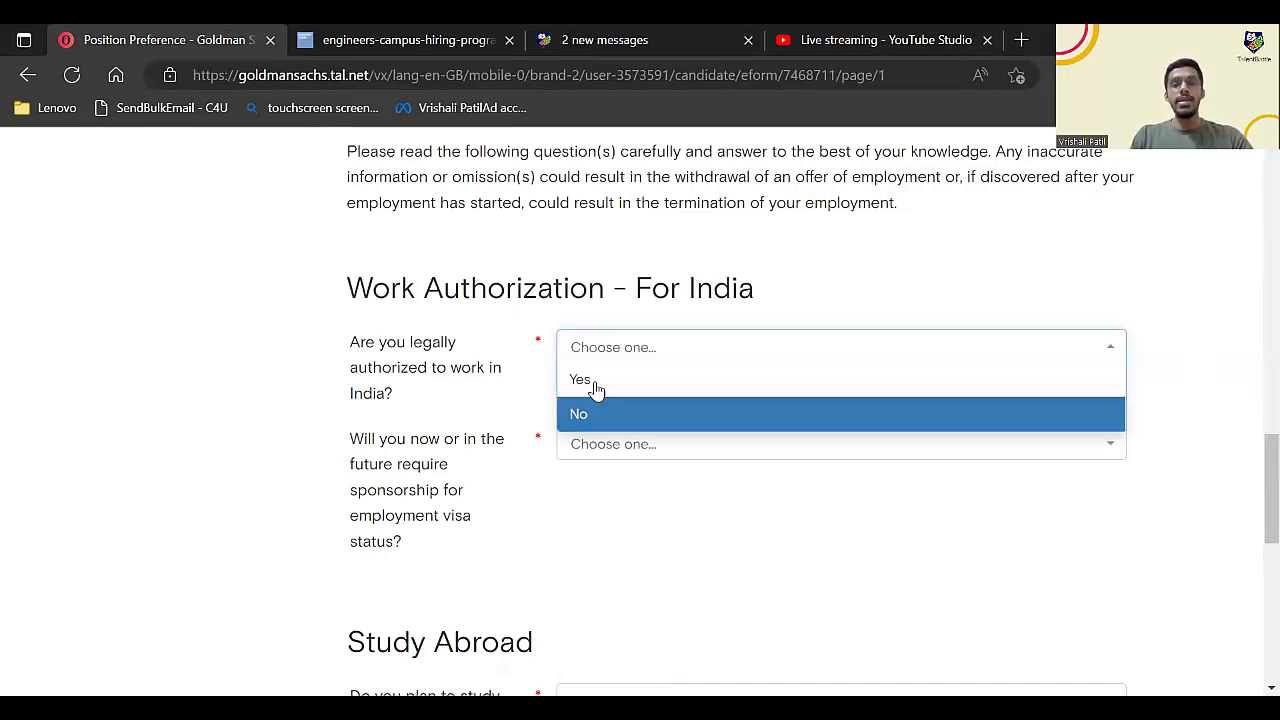
{"action": "left_click", "coordinate": [591, 378]}
{"action": "scroll", "coordinate": [560, 450], "scroll_direction": "down", "scroll_amount": 1}
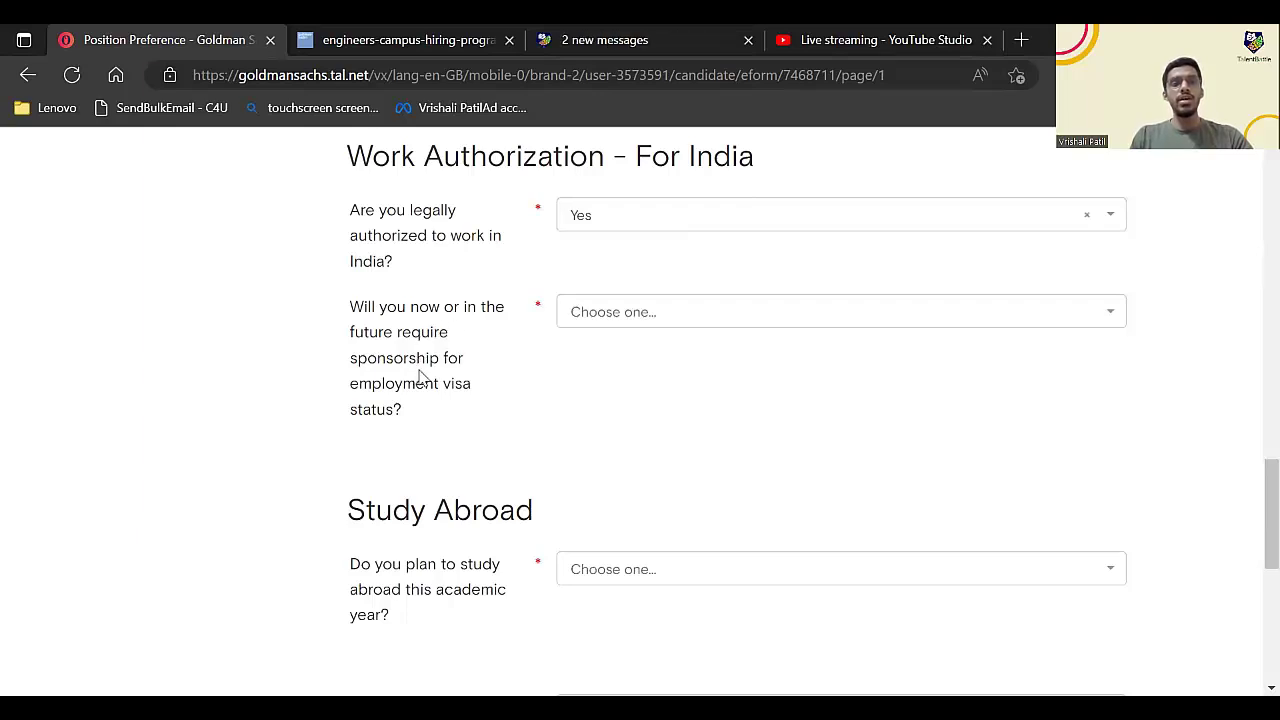
{"action": "left_click", "coordinate": [645, 315]}
{"action": "left_click", "coordinate": [625, 377]}
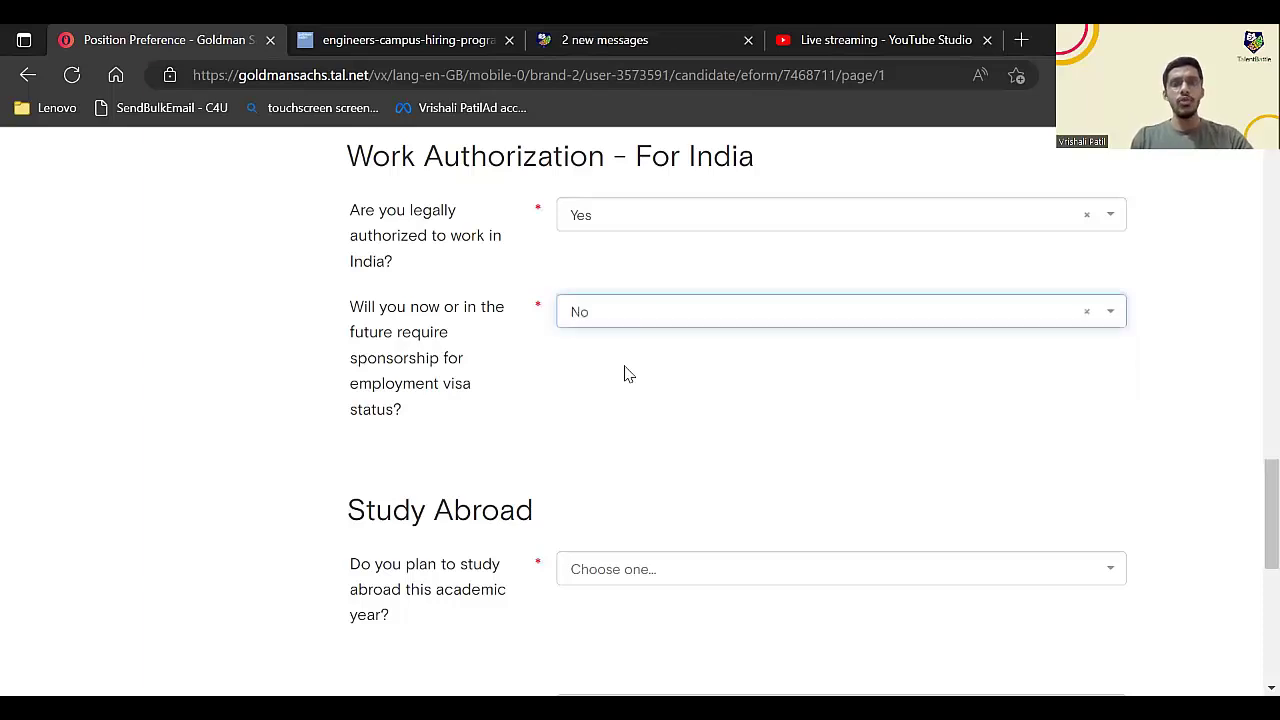
- In the Study Abroad section, answer No to planning to study abroad this academic year
{"action": "scroll", "coordinate": [559, 388], "scroll_direction": "down", "scroll_amount": 2}
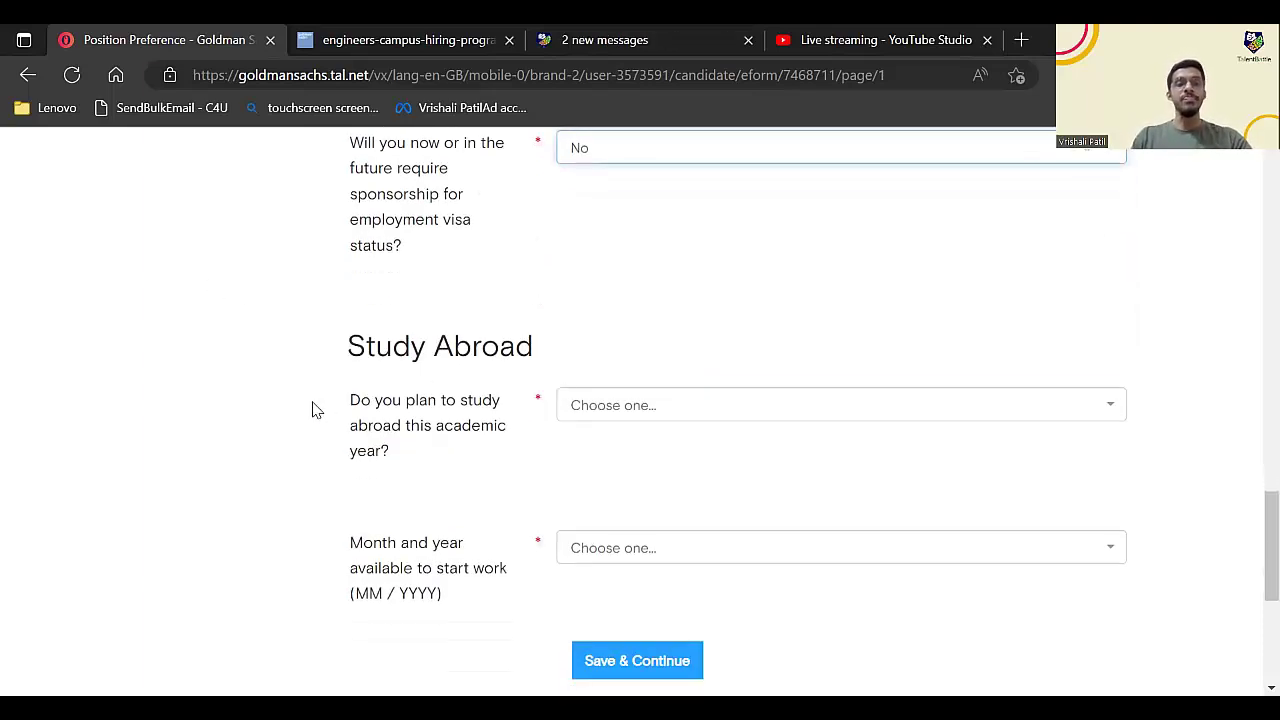
{"action": "left_click", "coordinate": [633, 427]}
{"action": "left_click", "coordinate": [606, 437]}
{"action": "scroll", "coordinate": [609, 434], "scroll_direction": "down", "scroll_amount": 2}
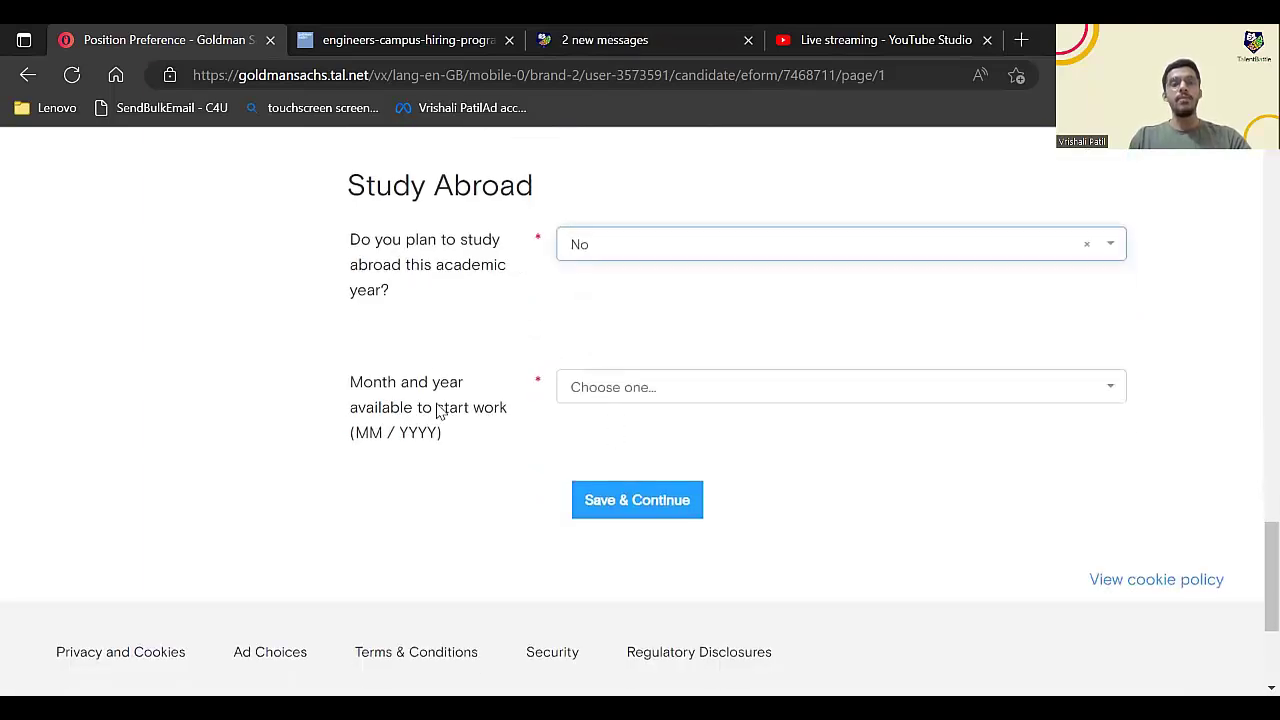
- Set the month and year available to start work to 04 / 2023, and save the Position Preference page to continue
{"action": "left_click", "coordinate": [614, 398]}
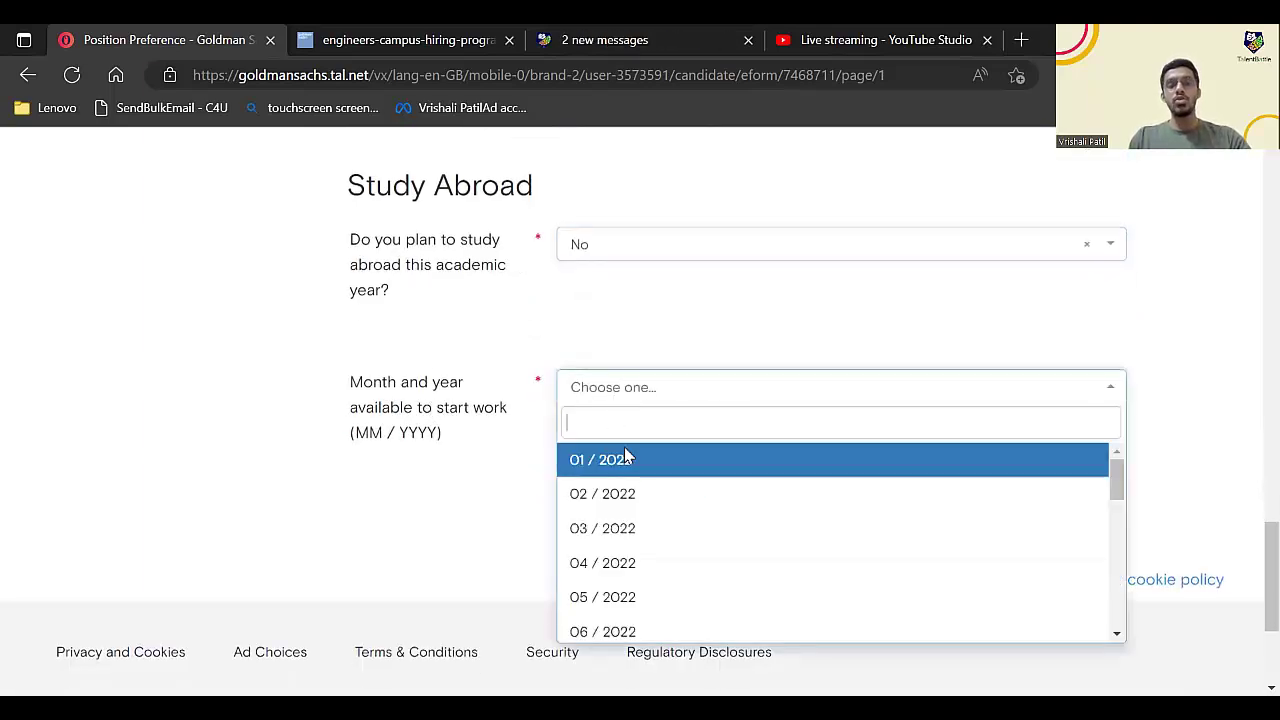
{"action": "scroll", "coordinate": [634, 505], "scroll_direction": "down", "scroll_amount": 1}
{"action": "scroll", "coordinate": [634, 507], "scroll_direction": "down", "scroll_amount": 3}
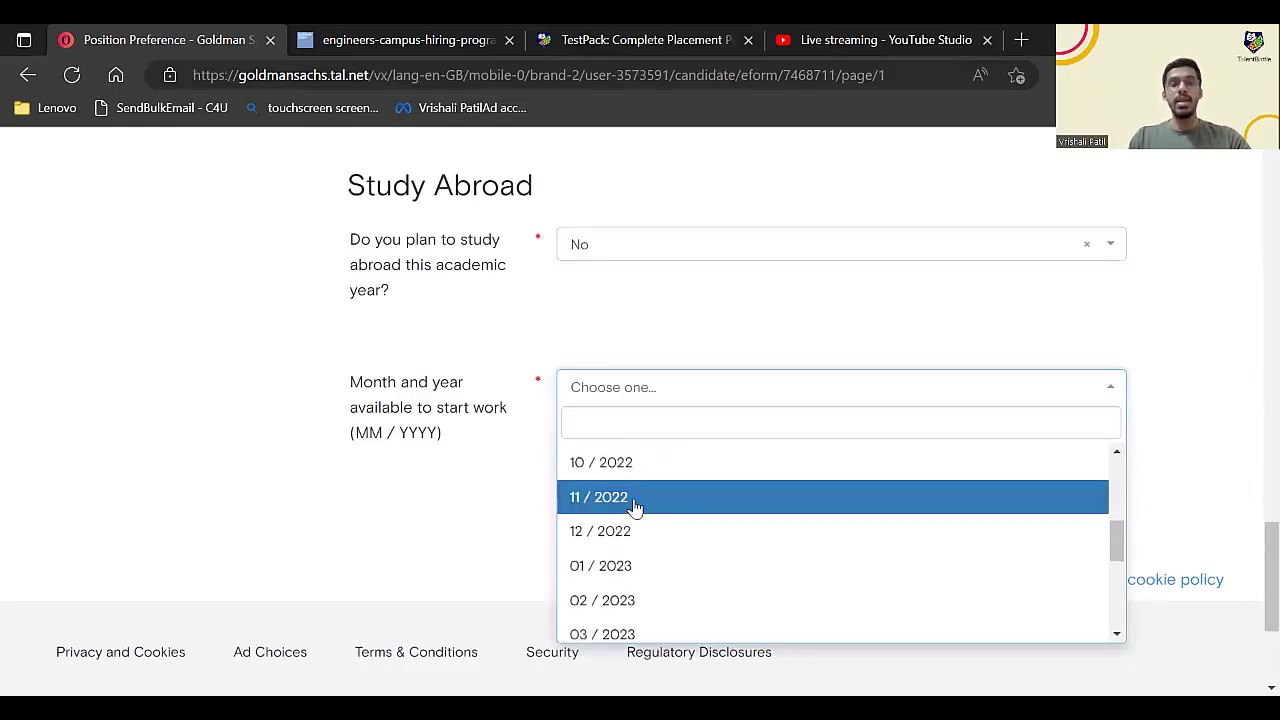
{"action": "scroll", "coordinate": [634, 507], "scroll_direction": "down", "scroll_amount": 2}
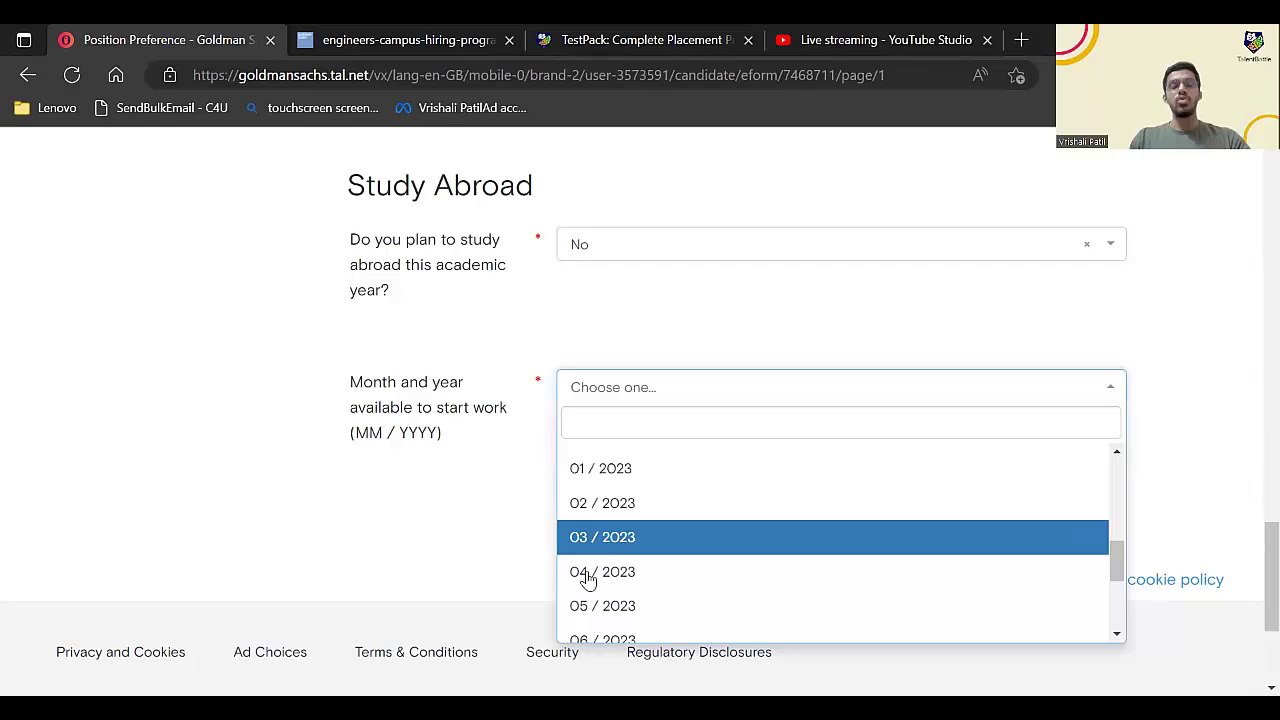
{"action": "left_click", "coordinate": [588, 575]}
{"action": "scroll", "coordinate": [494, 451], "scroll_direction": "down", "scroll_amount": 3}
{"action": "left_click", "coordinate": [601, 345]}
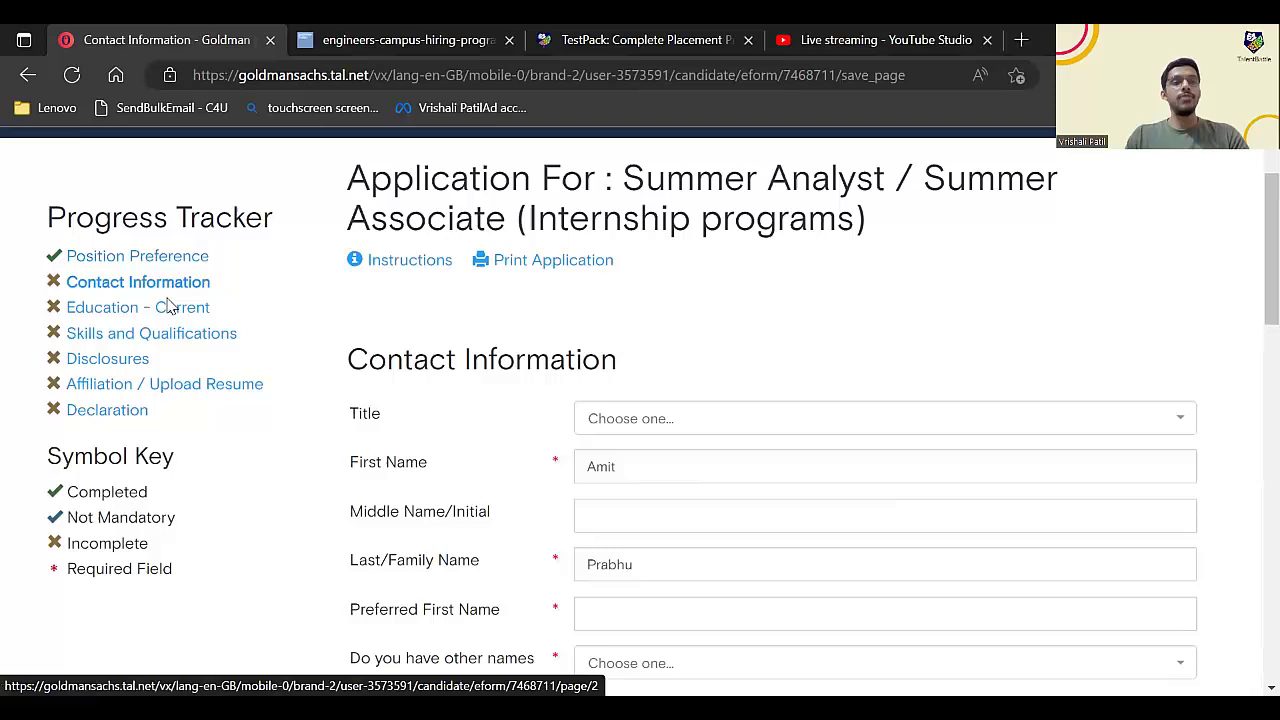
- On the Contact Information page, set the applicant's title to Mr
{"action": "scroll", "coordinate": [600, 360], "scroll_direction": "down", "scroll_amount": 1}
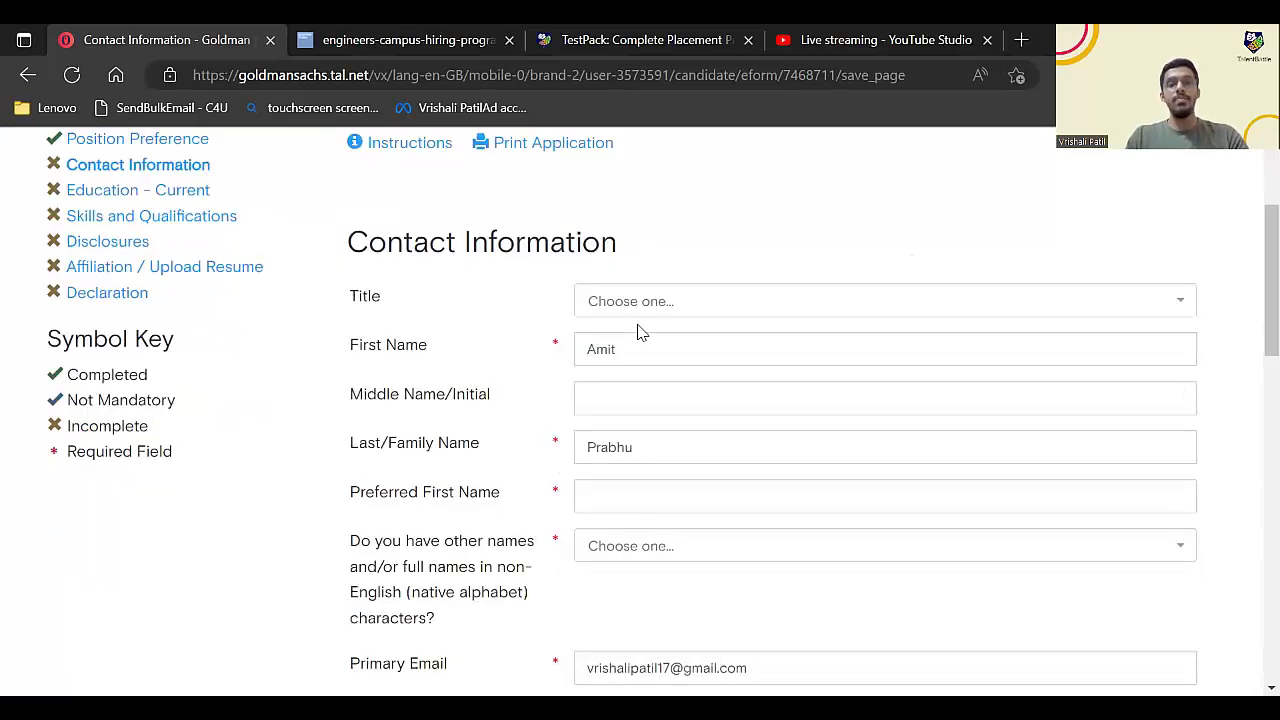
{"action": "left_click", "coordinate": [614, 300]}
{"action": "left_click", "coordinate": [611, 372]}
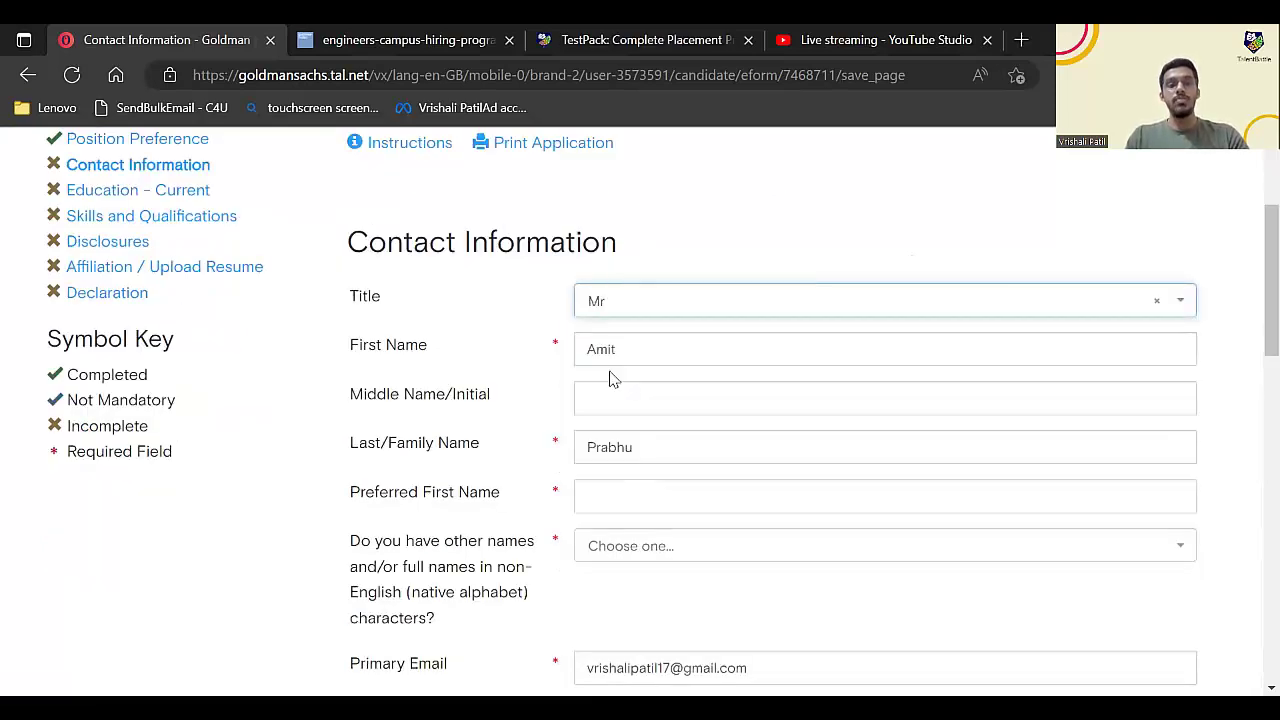
- Look through the remaining name, email and preferred contact address fields of the Contact Information page, including the options for having other names
{"action": "scroll", "coordinate": [613, 378], "scroll_direction": "down", "scroll_amount": 1}
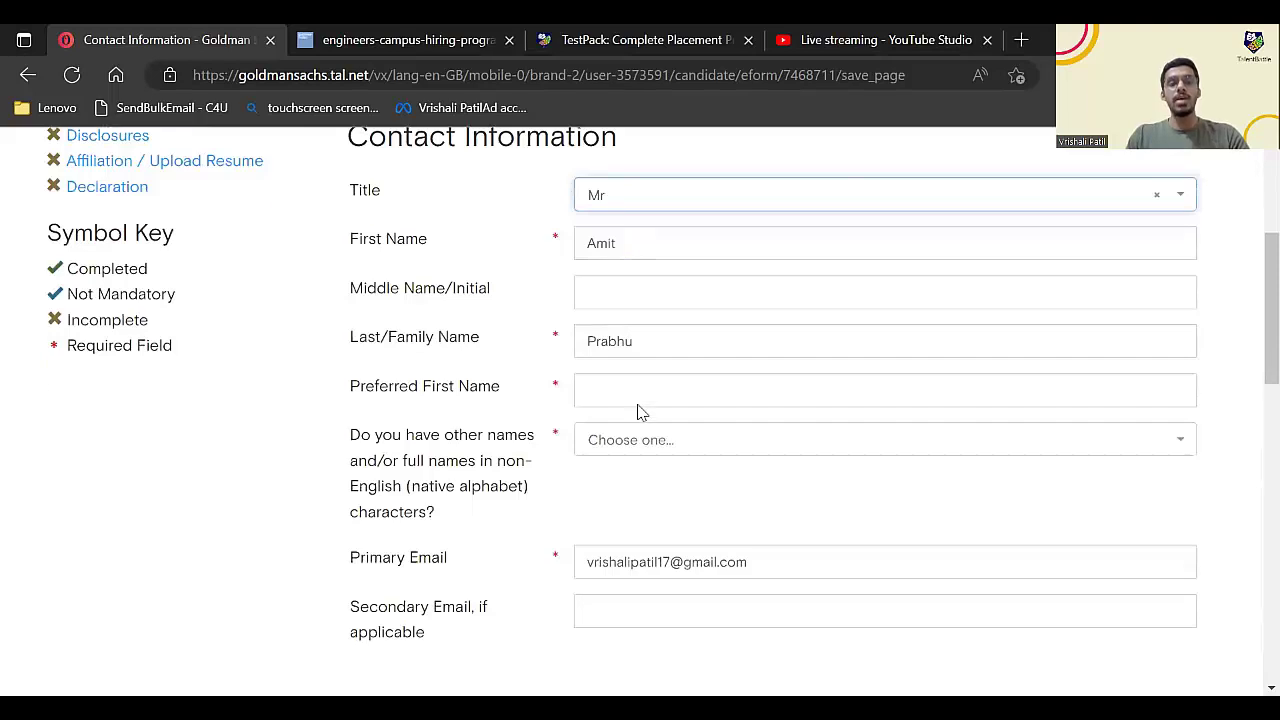
{"action": "scroll", "coordinate": [641, 412], "scroll_direction": "down", "scroll_amount": 1}
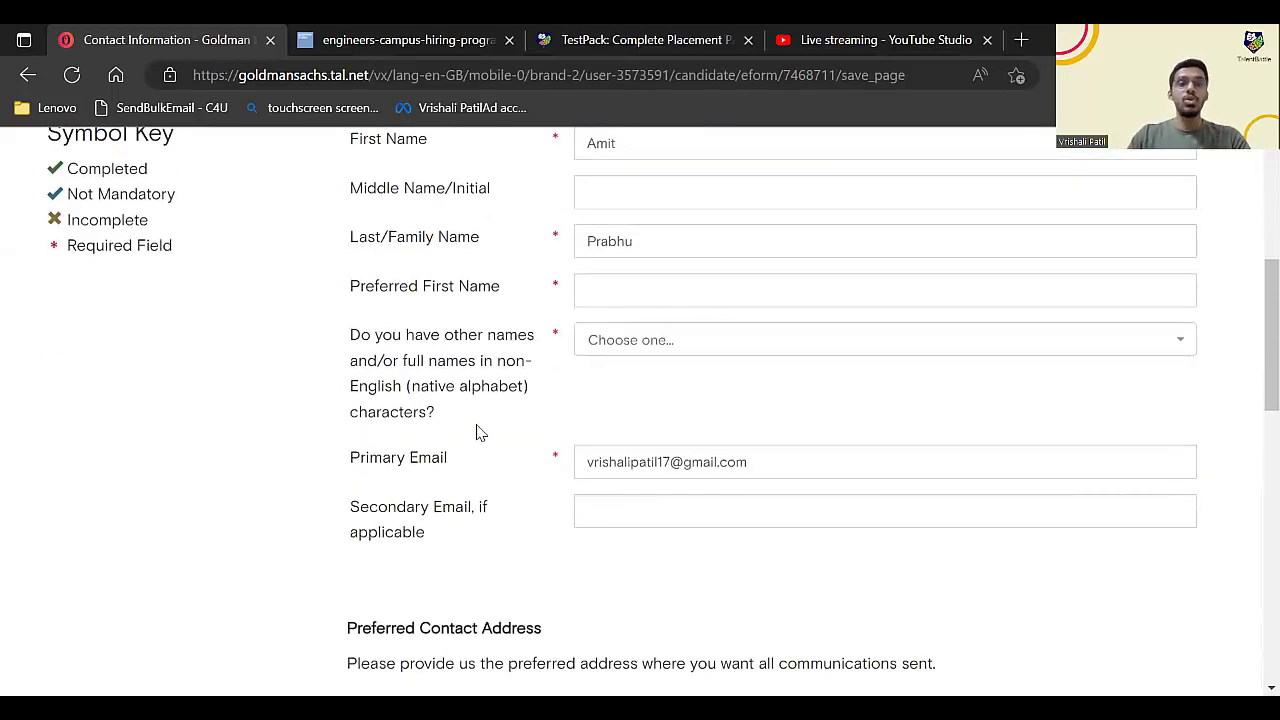
{"action": "left_click", "coordinate": [621, 352]}
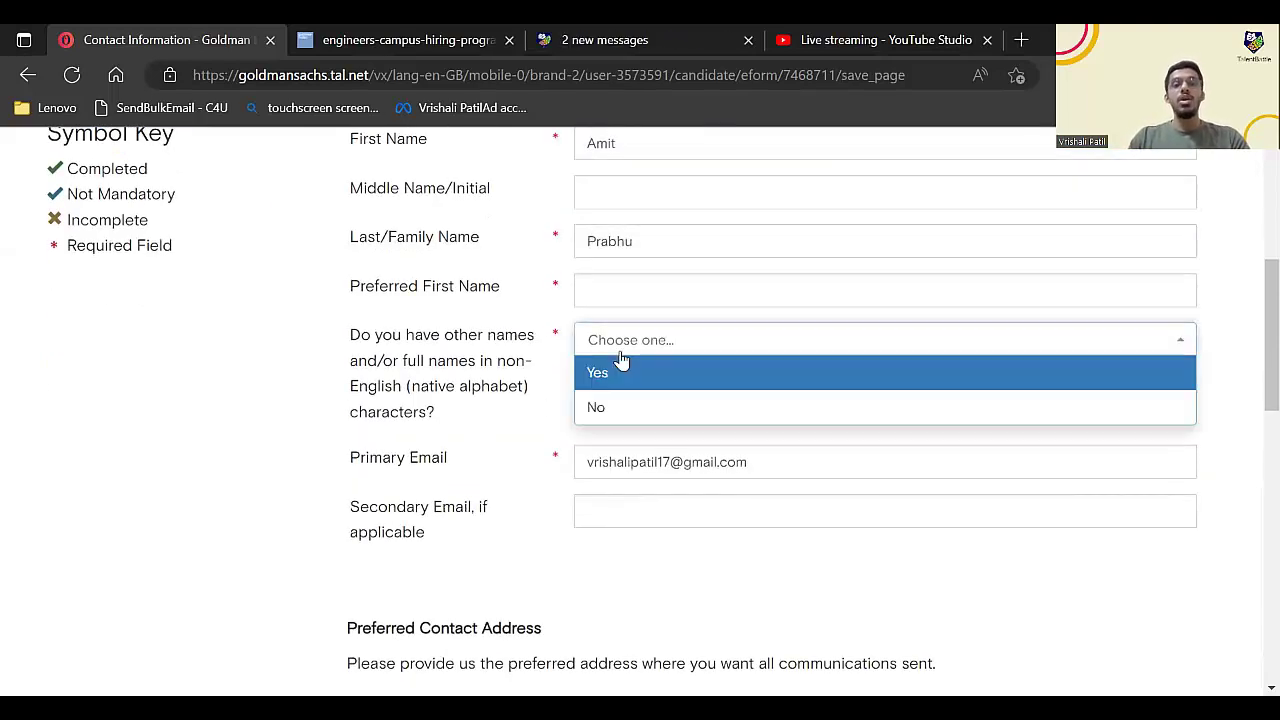
{"action": "left_click", "coordinate": [473, 420]}
{"action": "scroll", "coordinate": [470, 390], "scroll_direction": "down", "scroll_amount": 2}
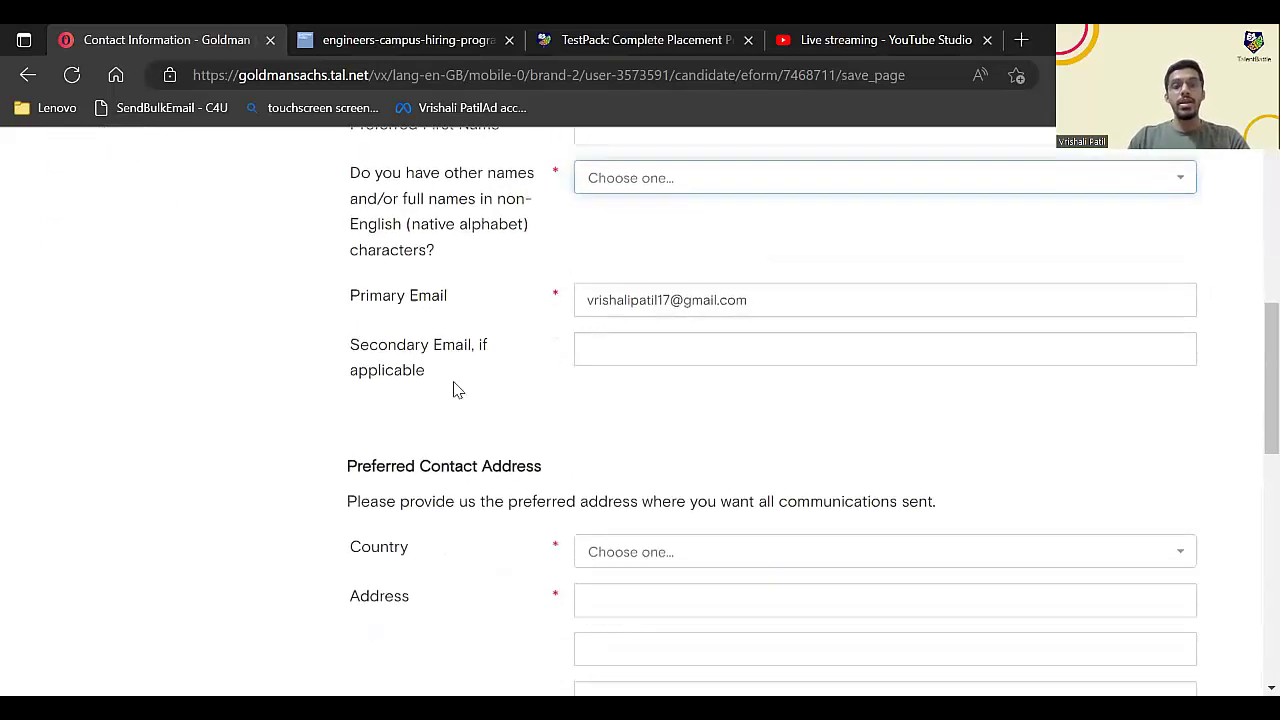
{"action": "scroll", "coordinate": [453, 390], "scroll_direction": "down", "scroll_amount": 3}
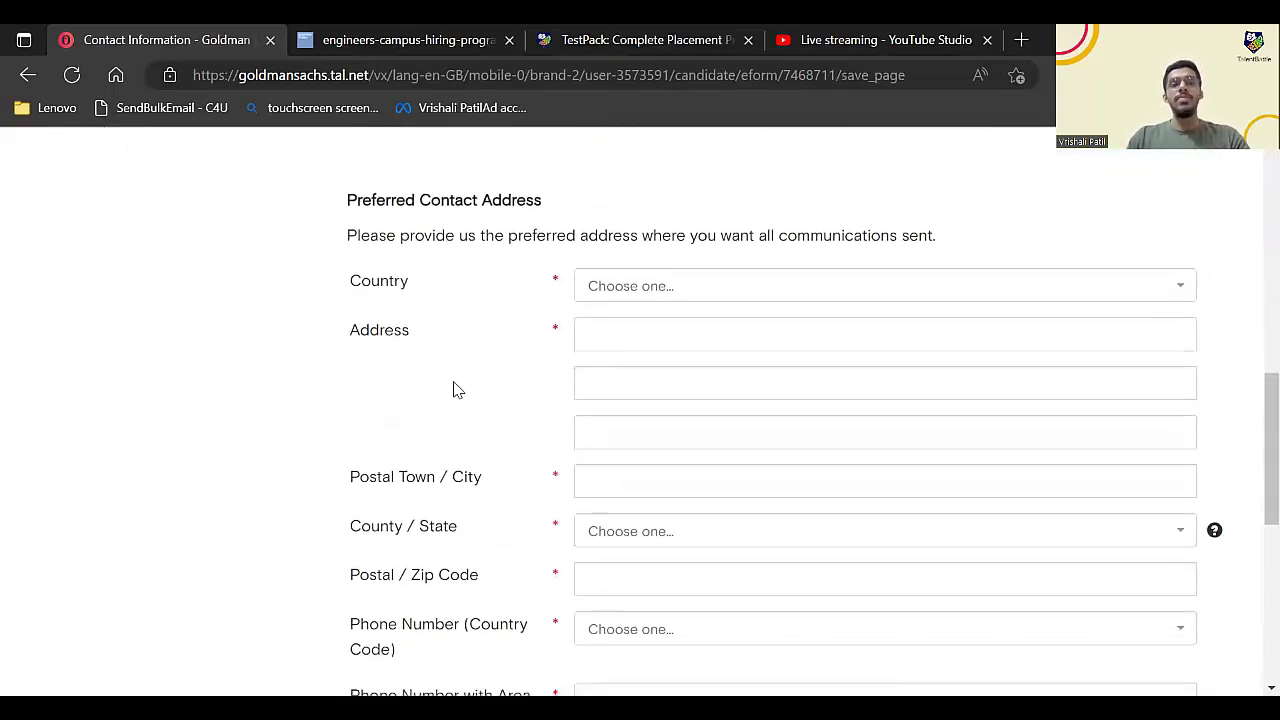
- Review the preferred contact address and phone number fields, and save the Contact Information page to continue
{"action": "scroll", "coordinate": [409, 306], "scroll_direction": "down", "scroll_amount": 1}
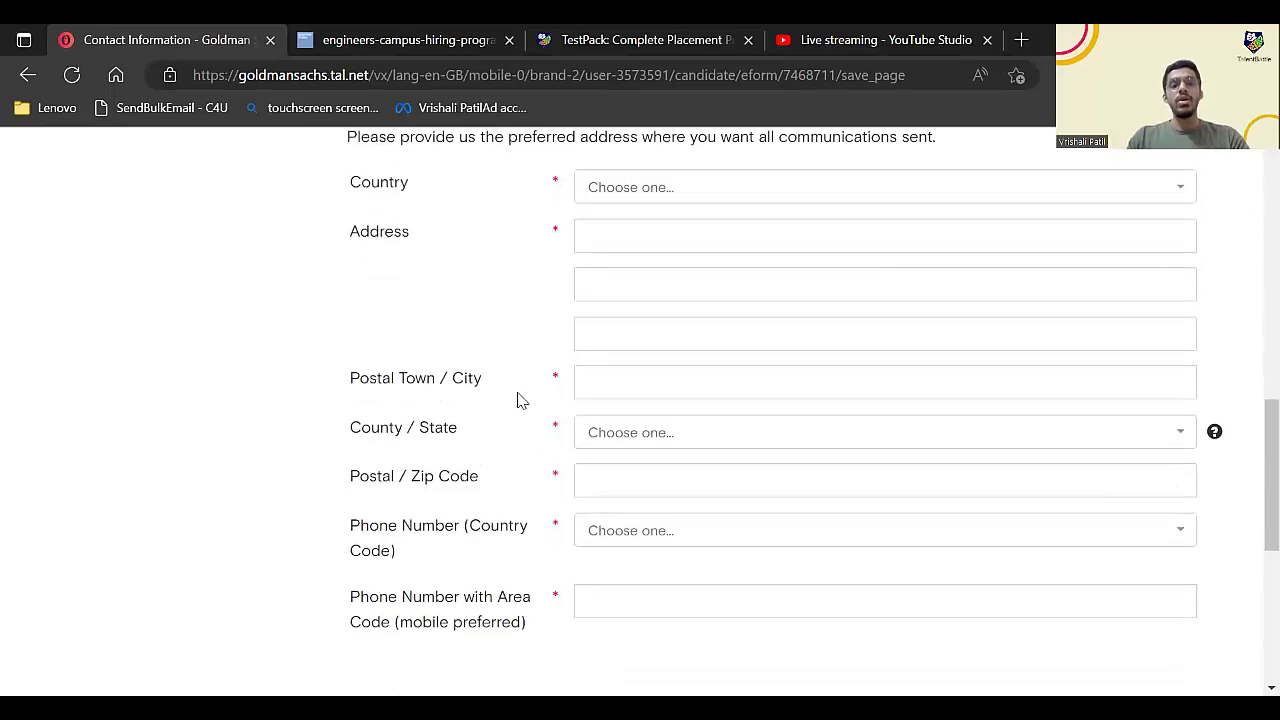
{"action": "scroll", "coordinate": [517, 397], "scroll_direction": "up", "scroll_amount": 1}
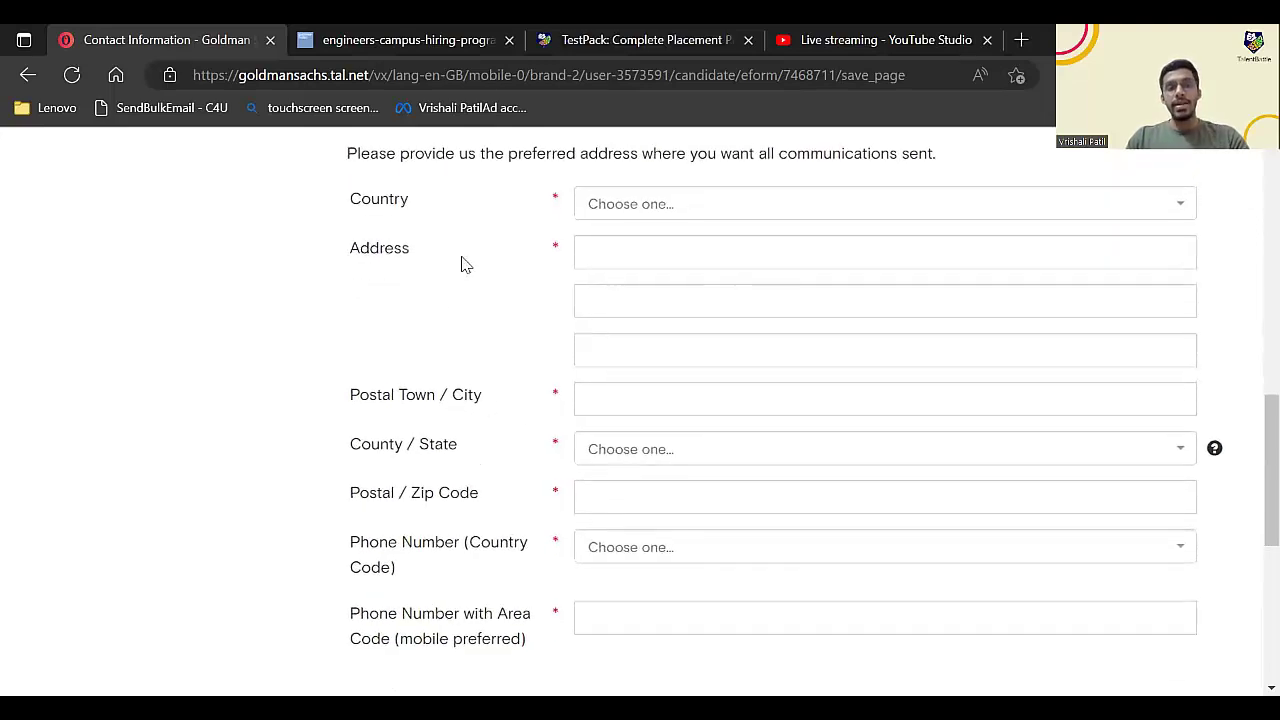
{"action": "scroll", "coordinate": [574, 531], "scroll_direction": "down", "scroll_amount": 2}
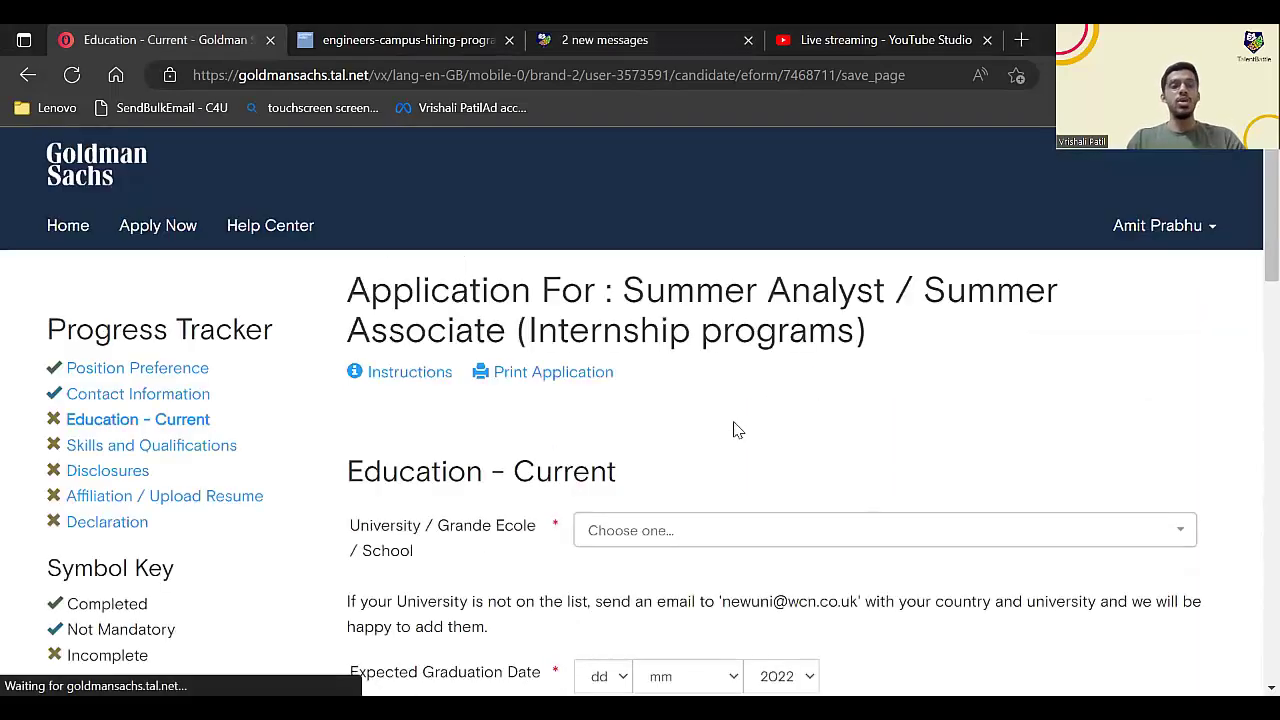
- On the Education - Current page, set the University / Grande Ecole / School to Other
{"action": "scroll", "coordinate": [736, 430], "scroll_direction": "down", "scroll_amount": 1}
{"action": "scroll", "coordinate": [736, 430], "scroll_direction": "down", "scroll_amount": 1}
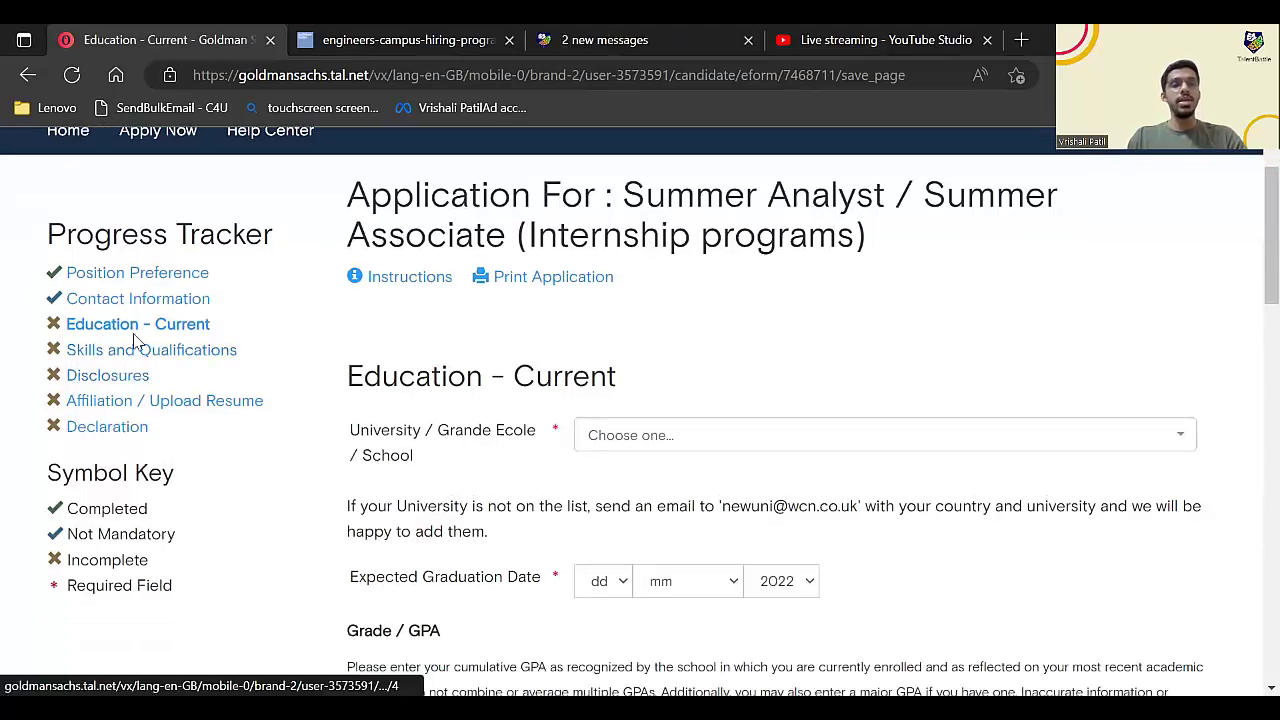
{"action": "scroll", "coordinate": [527, 430], "scroll_direction": "down", "scroll_amount": 1}
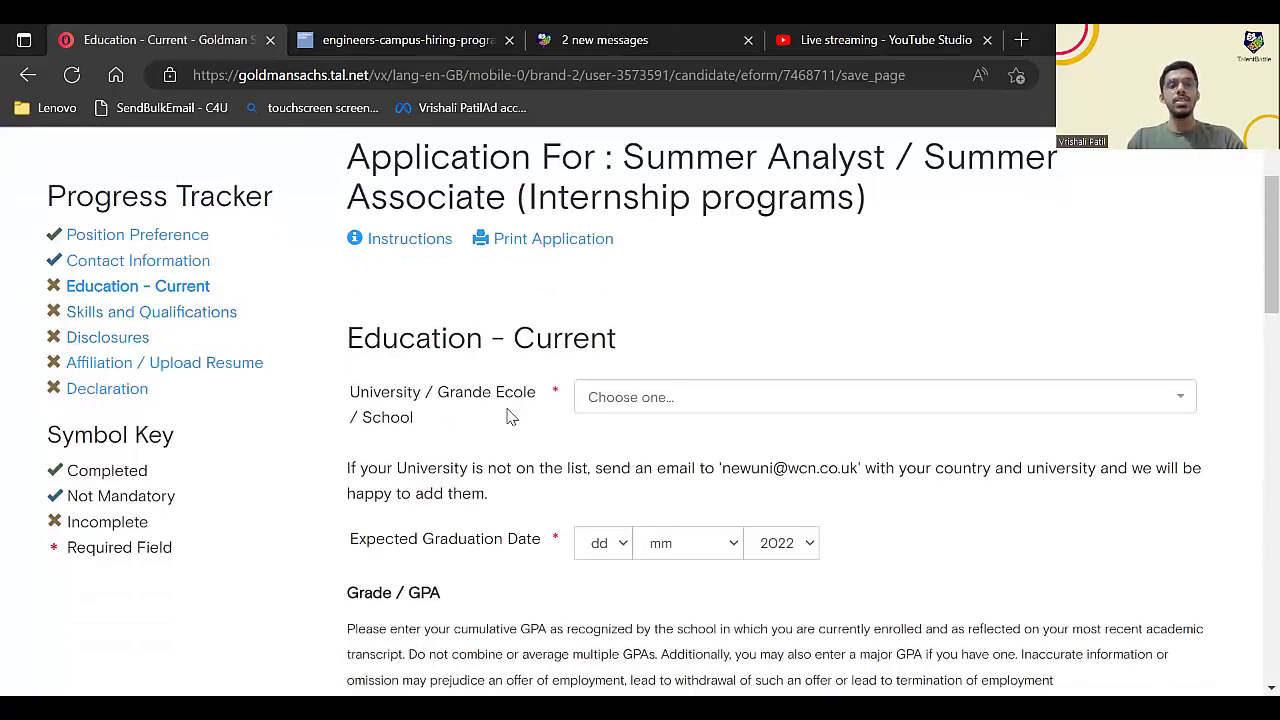
{"action": "left_click", "coordinate": [652, 400]}
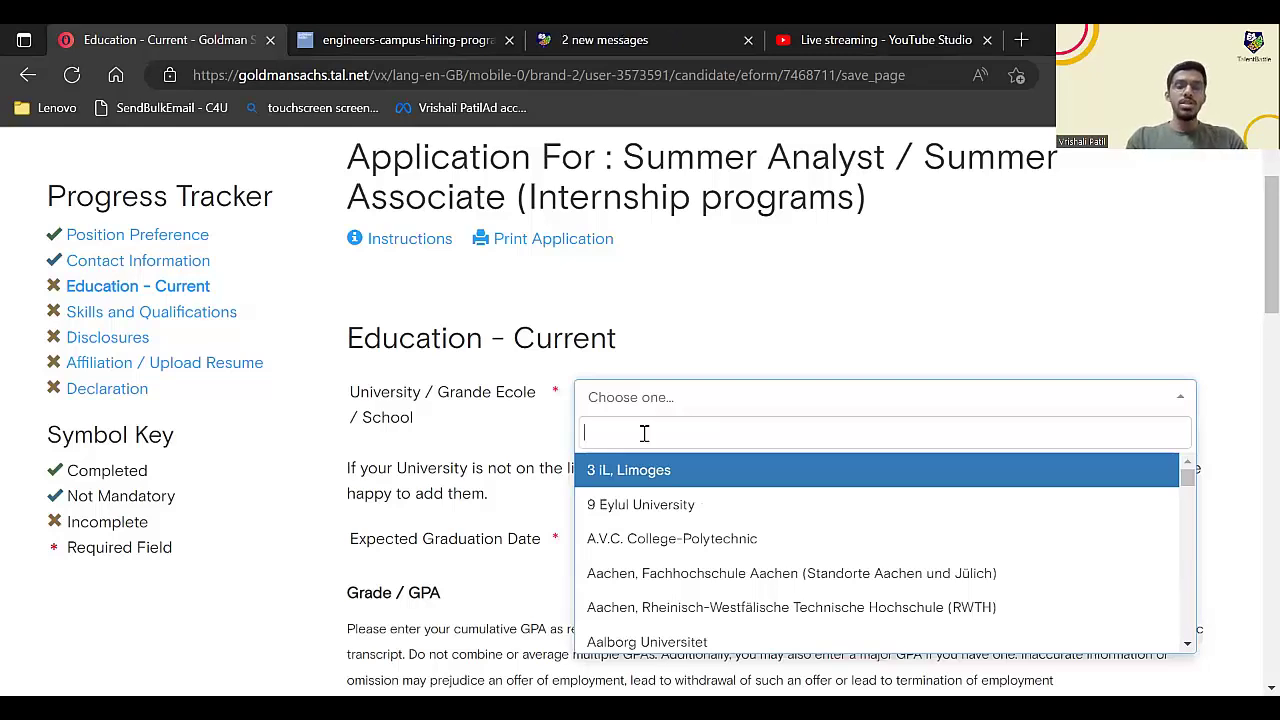
{"action": "type", "text": "oth"}
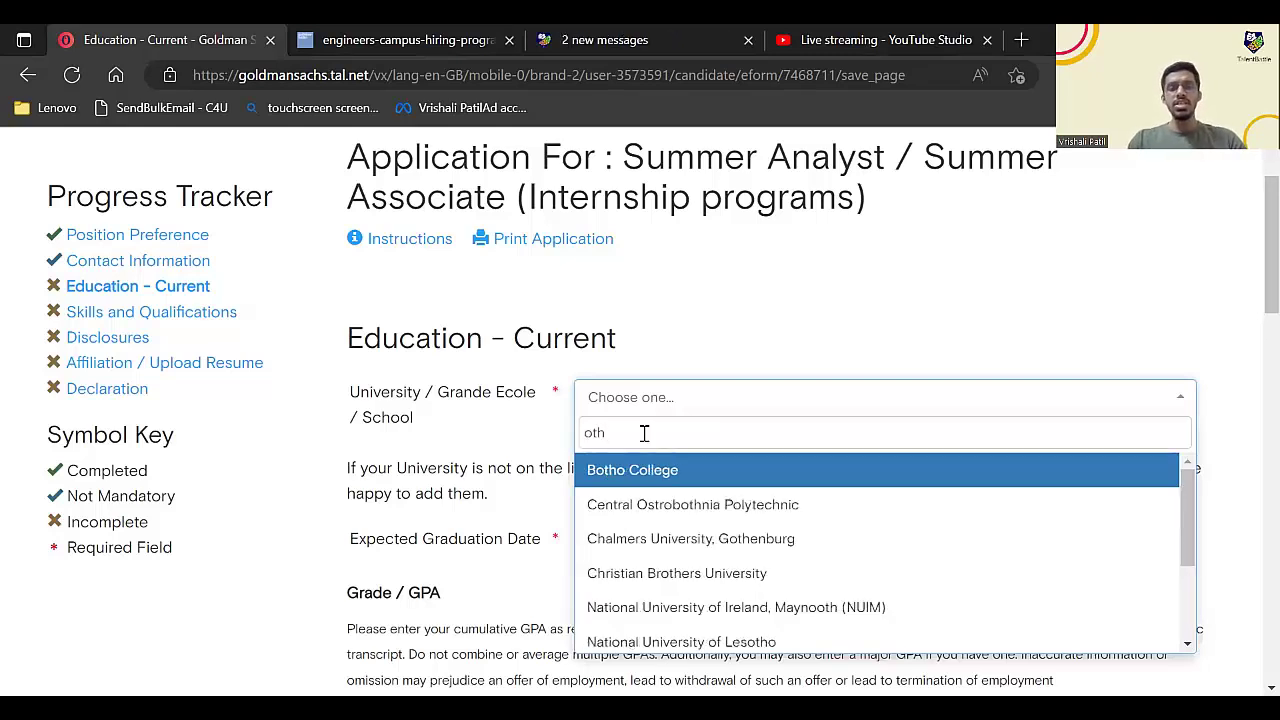
{"action": "type", "text": "er"}
{"action": "left_click", "coordinate": [593, 508]}
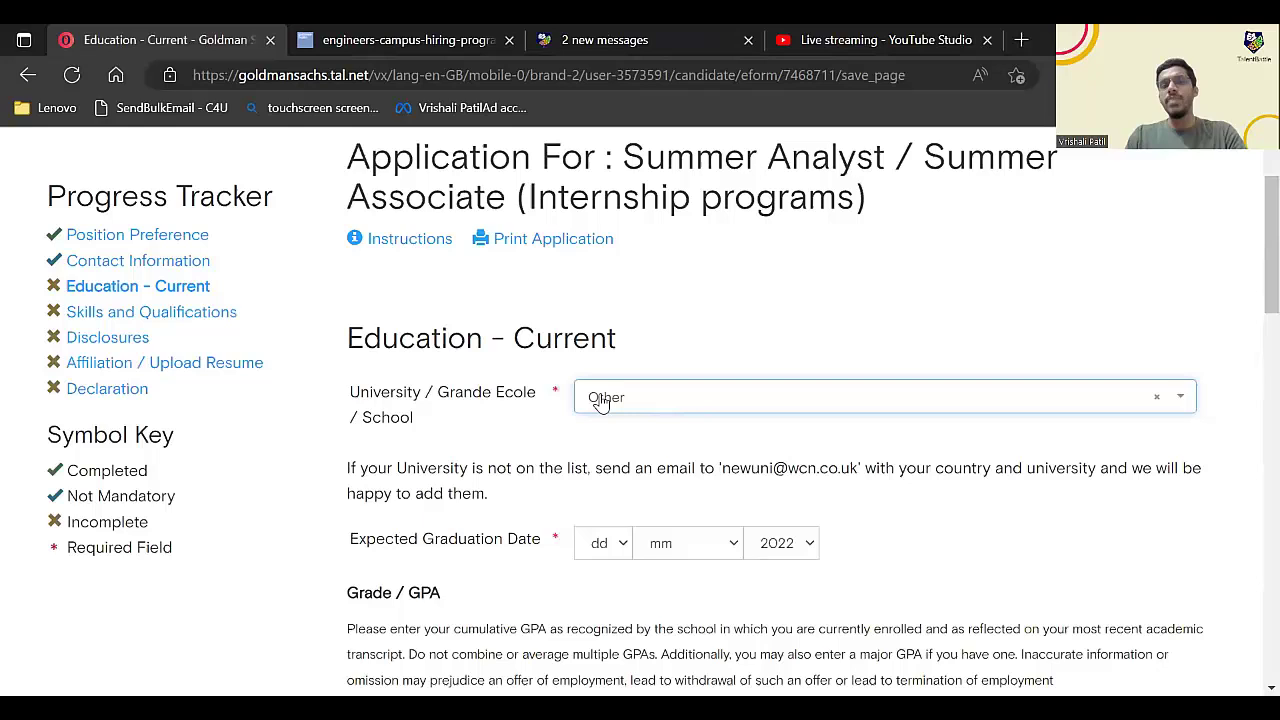
- Set the Expected Graduation Date to 12 May 2024
{"action": "scroll", "coordinate": [654, 486], "scroll_direction": "down", "scroll_amount": 1}
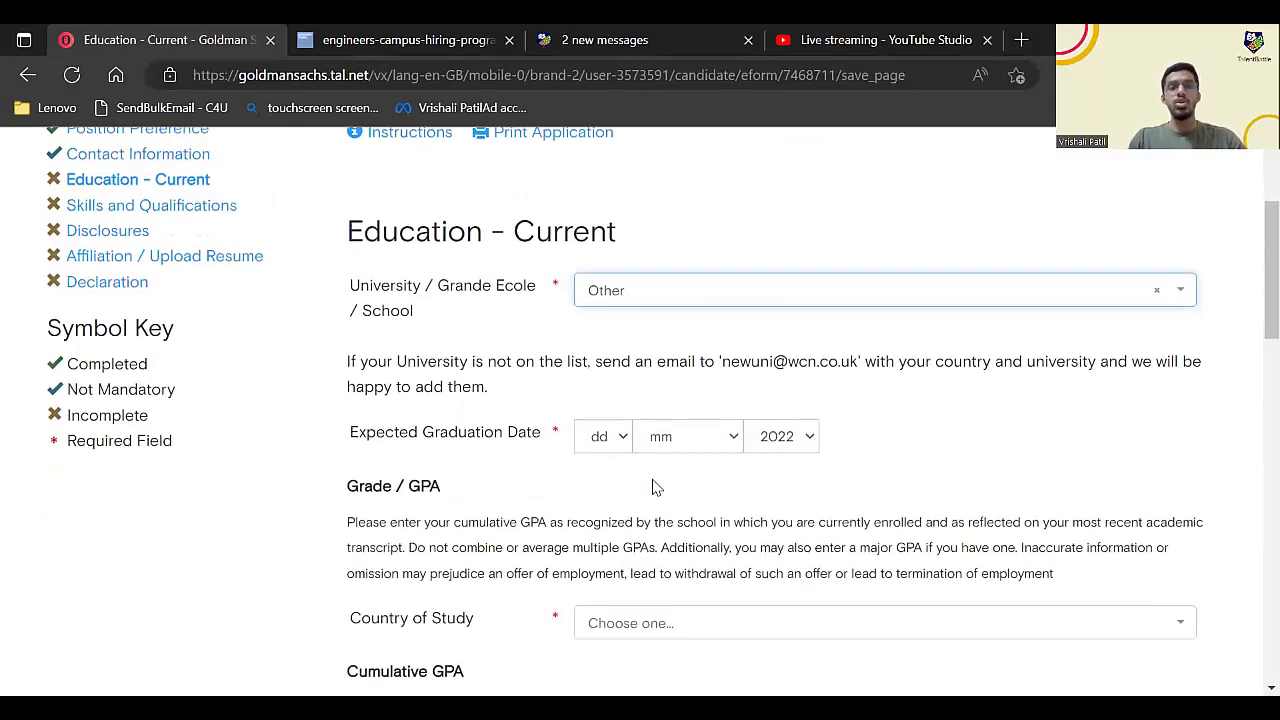
{"action": "left_click", "coordinate": [601, 438]}
{"action": "left_click", "coordinate": [596, 280]}
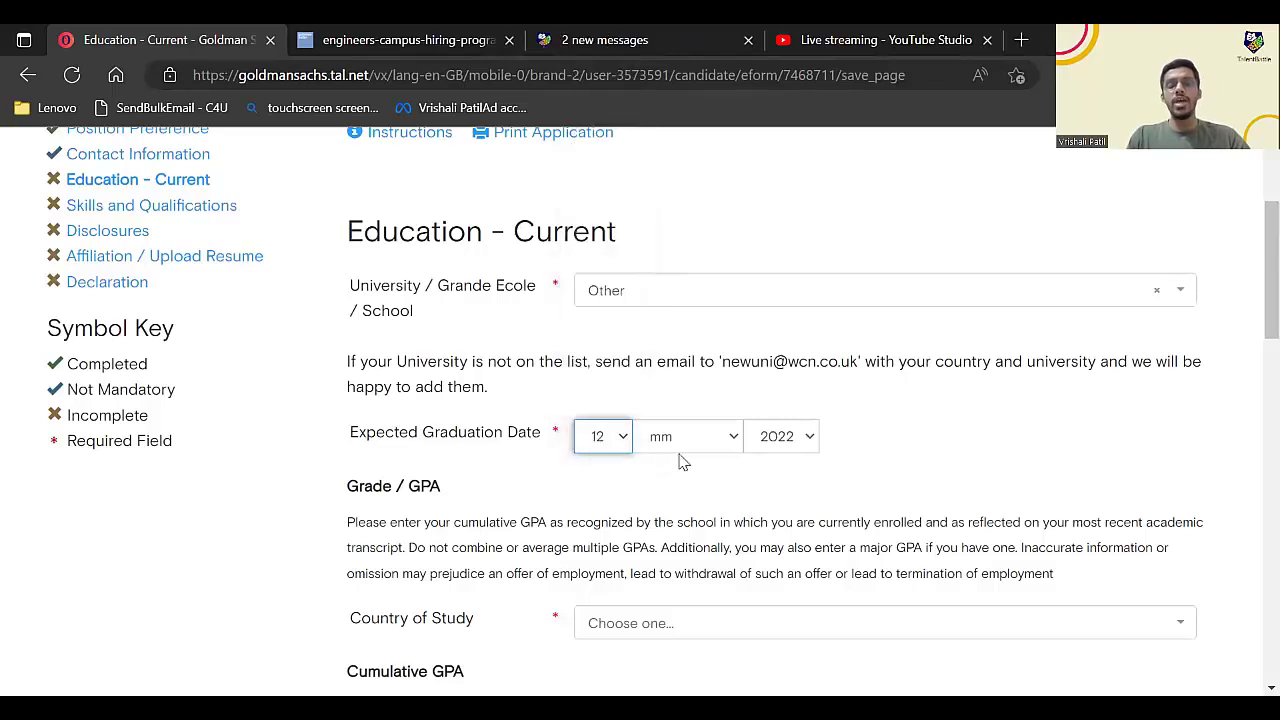
{"action": "left_click", "coordinate": [672, 444]}
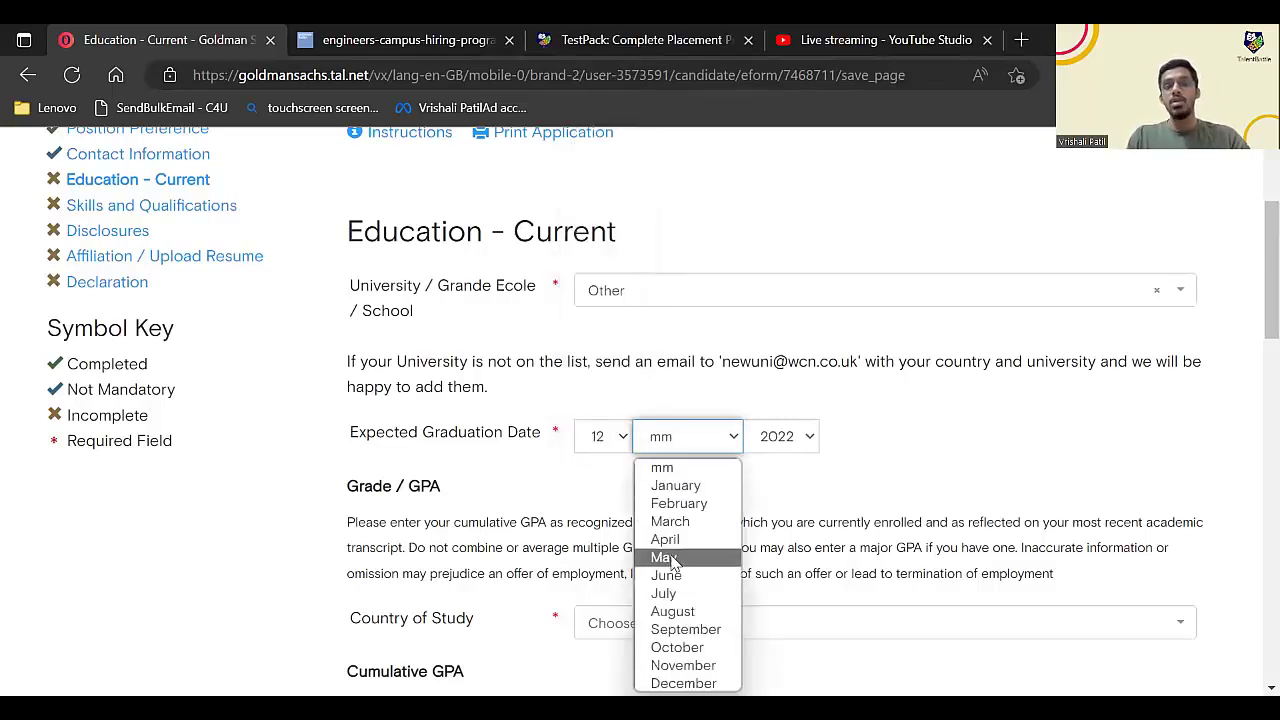
{"action": "left_click", "coordinate": [786, 436]}
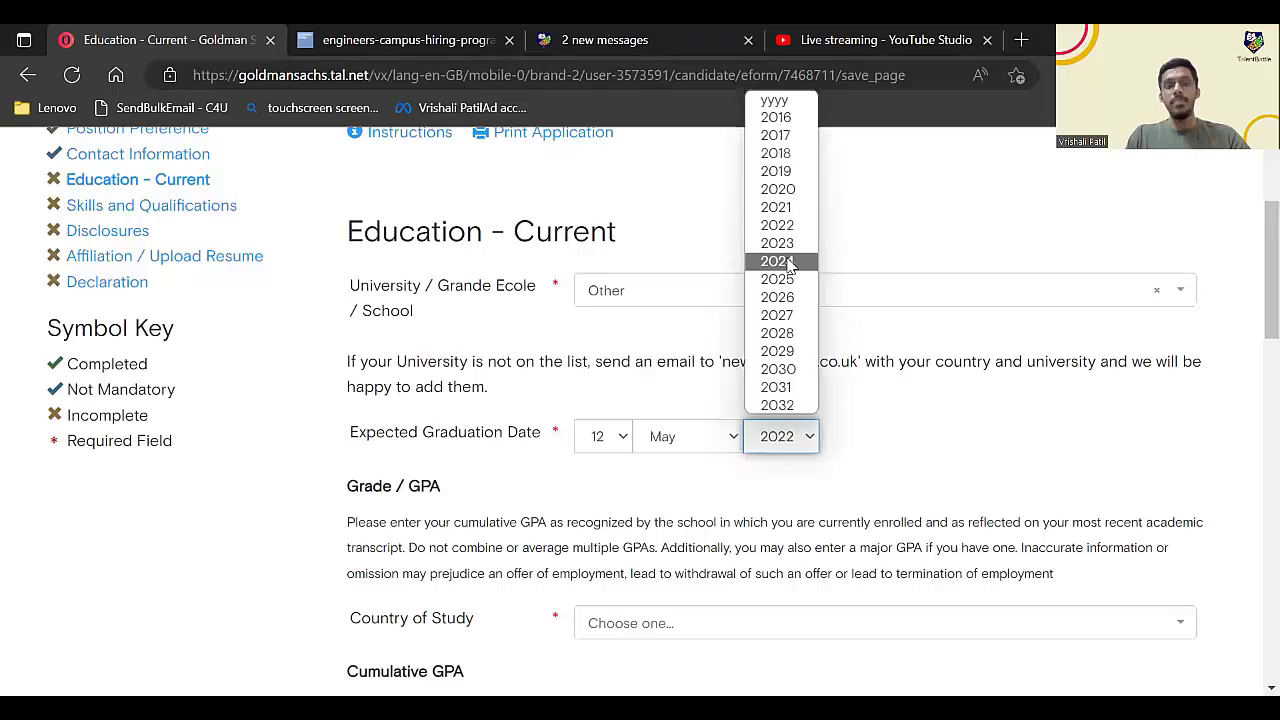
{"action": "key", "text": "Return"}
- In the Grade / GPA section, choose India as the Country of Study
{"action": "scroll", "coordinate": [528, 455], "scroll_direction": "down", "scroll_amount": 2}
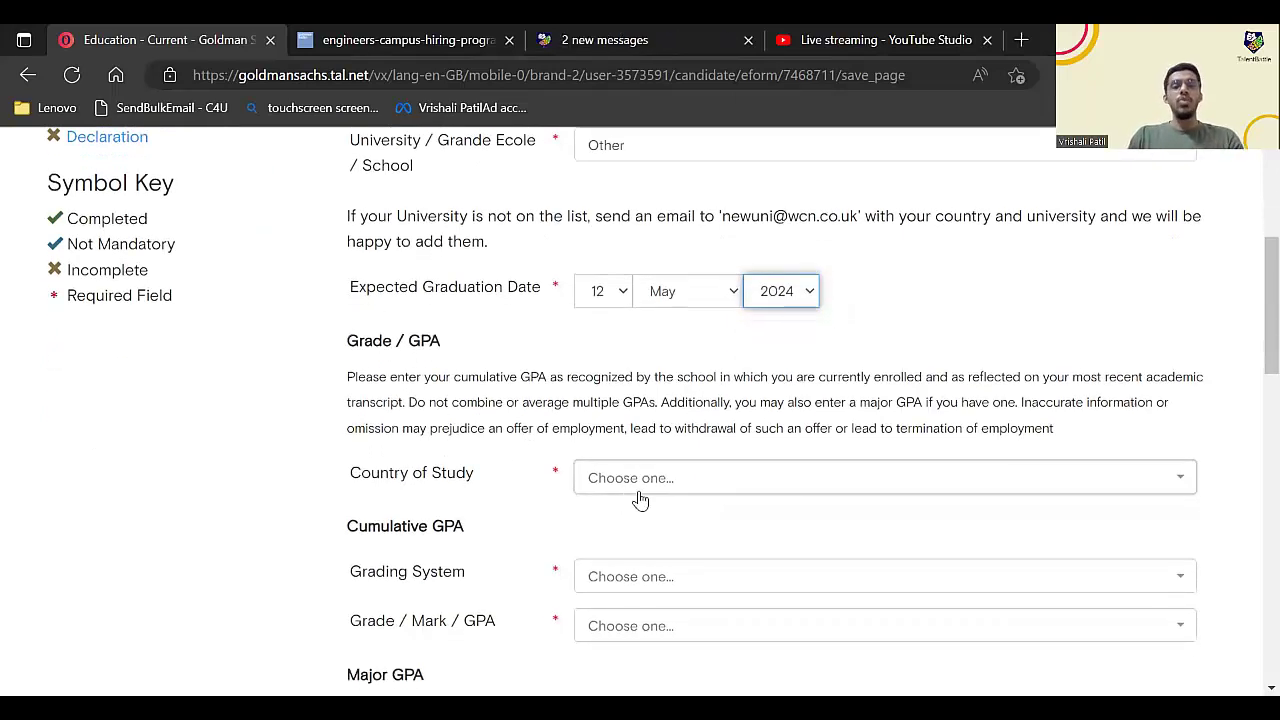
{"action": "left_click", "coordinate": [640, 494]}
{"action": "type", "text": "ind"}
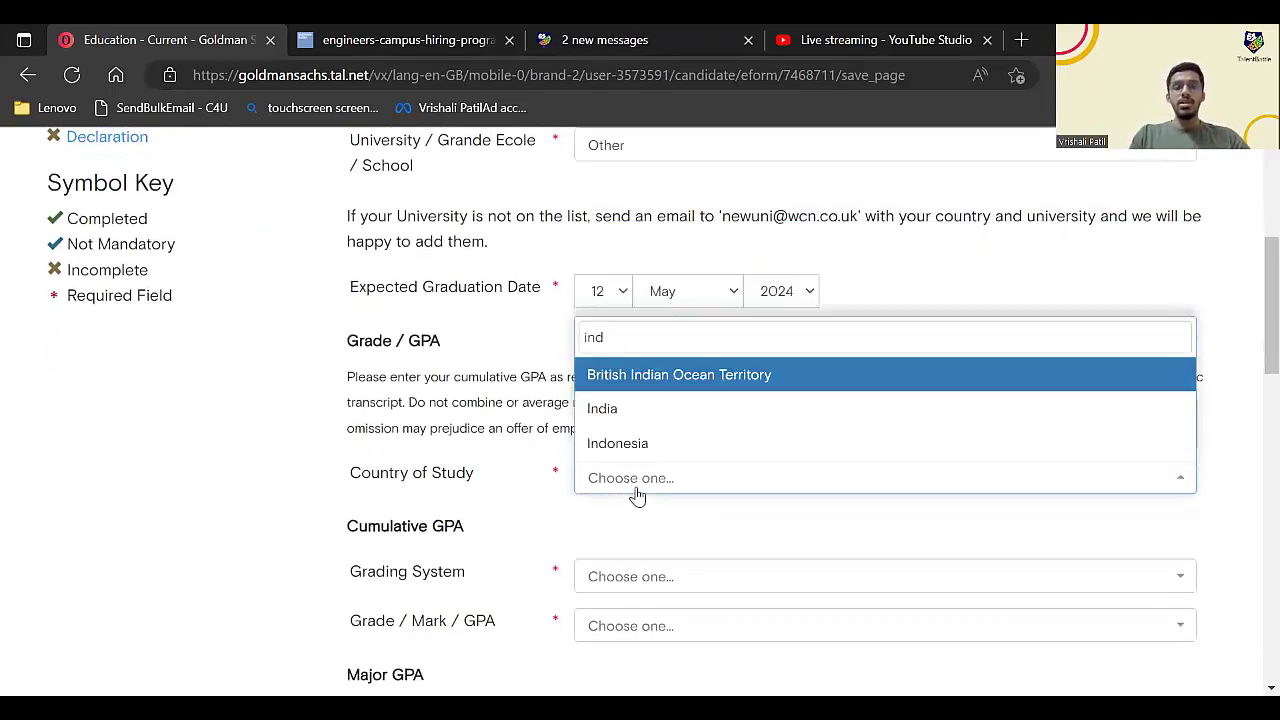
{"action": "left_click", "coordinate": [617, 412]}
- Look through the Cumulative GPA grading systems and choose GPA (out of 100)/Percentage
{"action": "scroll", "coordinate": [632, 528], "scroll_direction": "down", "scroll_amount": 1}
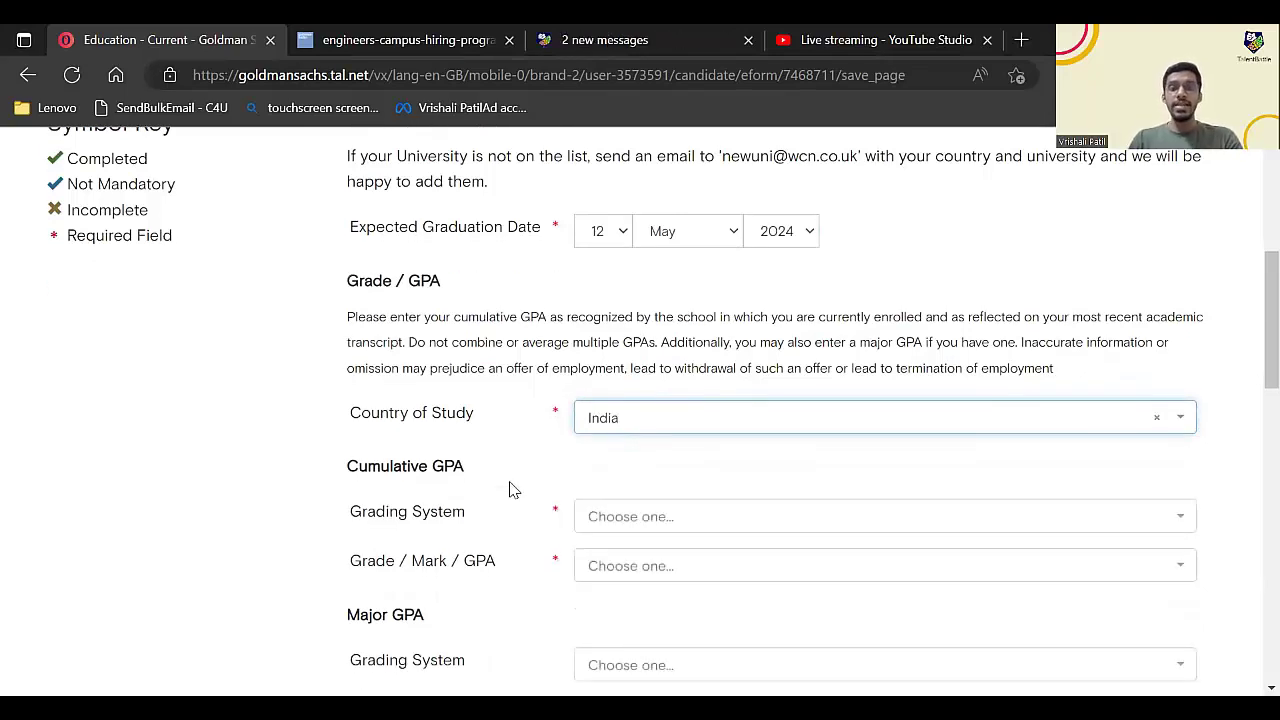
{"action": "left_click", "coordinate": [654, 519]}
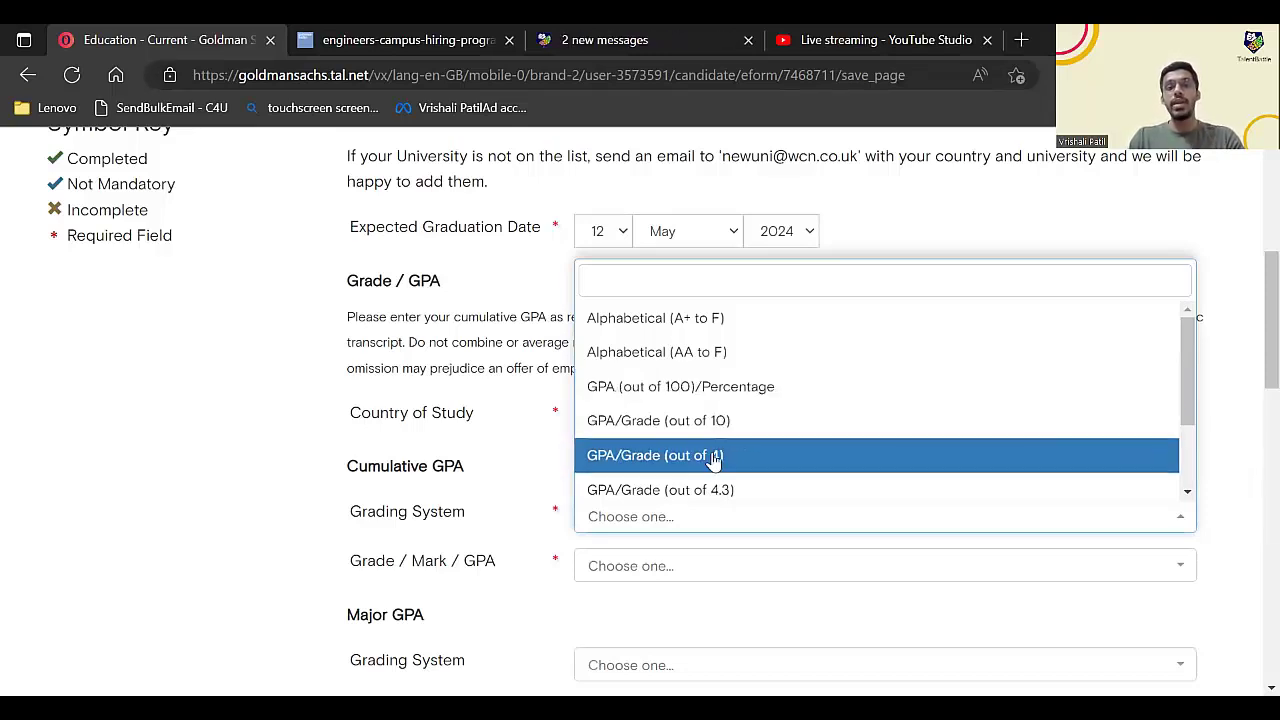
{"action": "scroll", "coordinate": [687, 485], "scroll_direction": "down", "scroll_amount": 1}
{"action": "scroll", "coordinate": [680, 440], "scroll_direction": "down", "scroll_amount": 2}
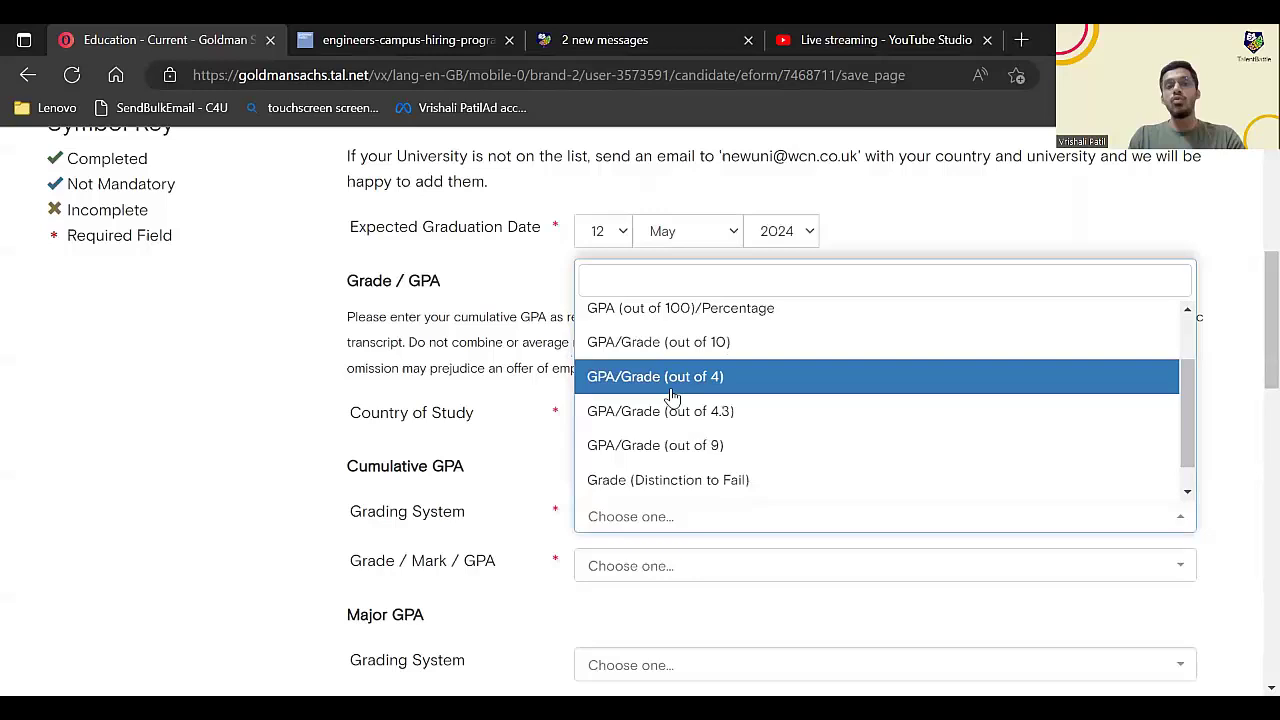
{"action": "scroll", "coordinate": [673, 397], "scroll_direction": "up", "scroll_amount": 2}
{"action": "scroll", "coordinate": [673, 397], "scroll_direction": "up", "scroll_amount": 1}
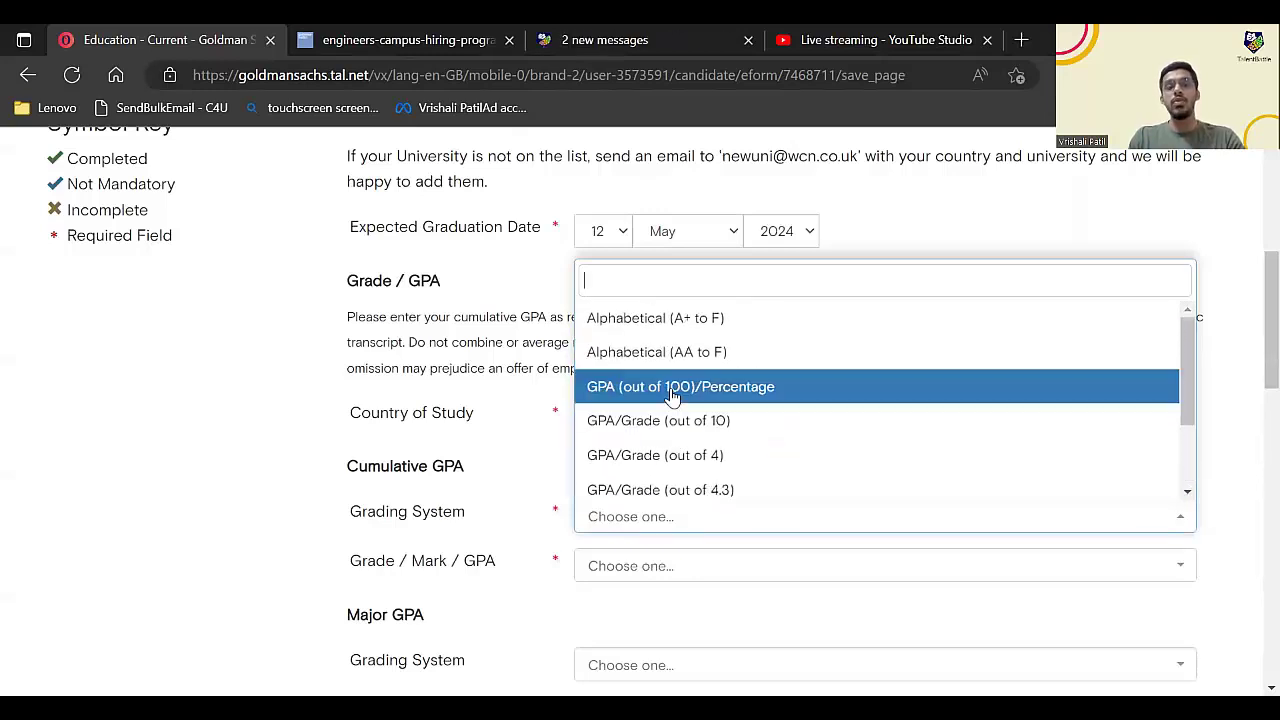
{"action": "left_click", "coordinate": [672, 392]}
- Set the Cumulative GPA Grade / Mark / GPA to 78
{"action": "scroll", "coordinate": [560, 470], "scroll_direction": "down", "scroll_amount": 1}
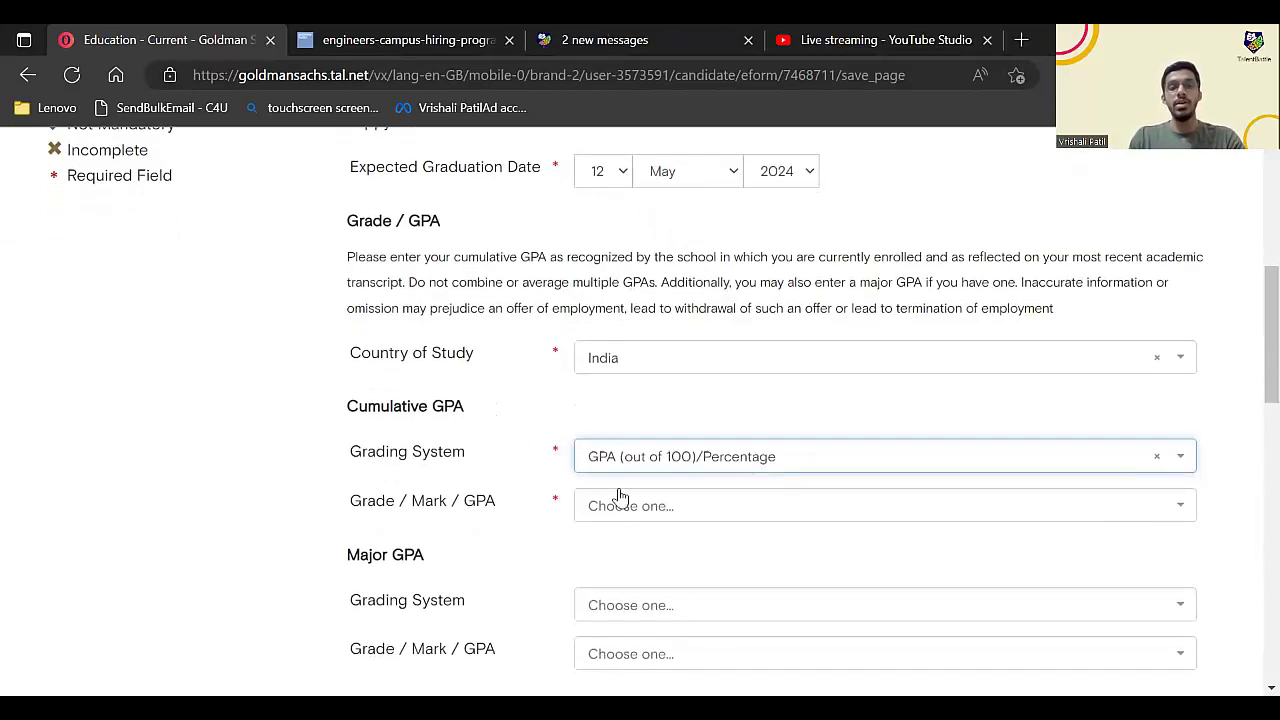
{"action": "left_click", "coordinate": [637, 507]}
{"action": "scroll", "coordinate": [616, 402], "scroll_direction": "down", "scroll_amount": 4}
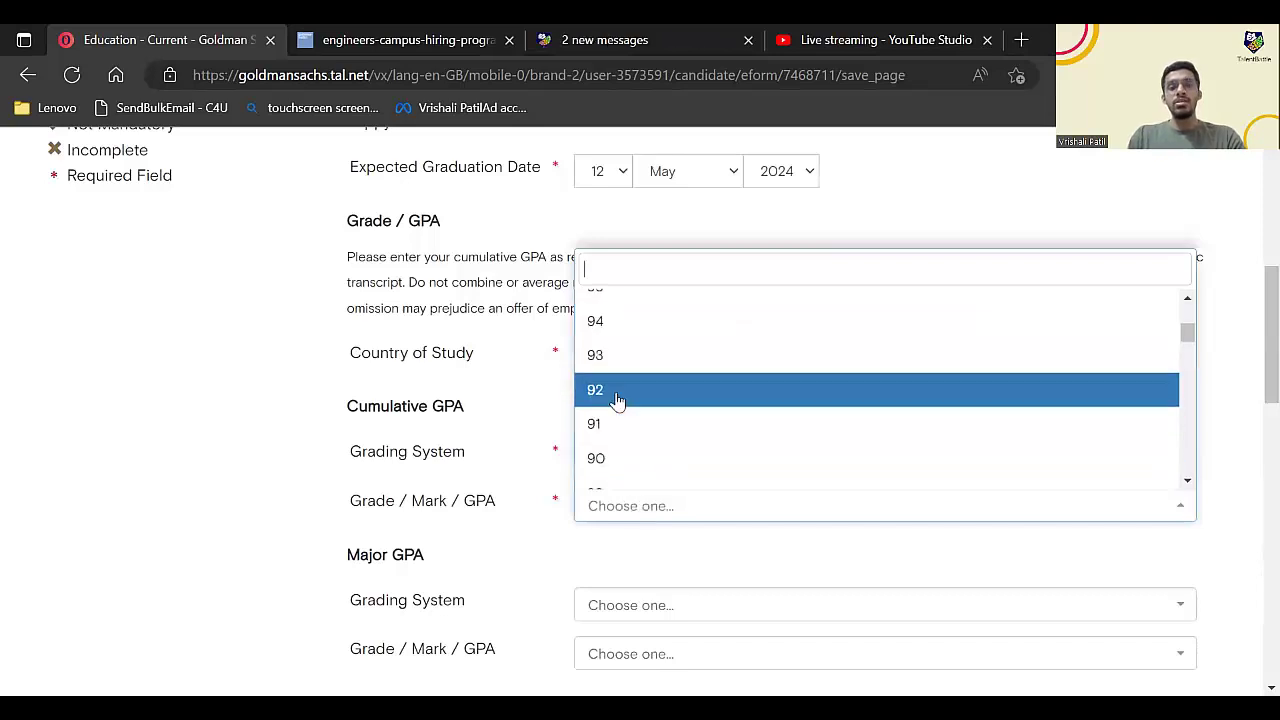
{"action": "scroll", "coordinate": [616, 400], "scroll_direction": "down", "scroll_amount": 2}
{"action": "left_click", "coordinate": [614, 401]}
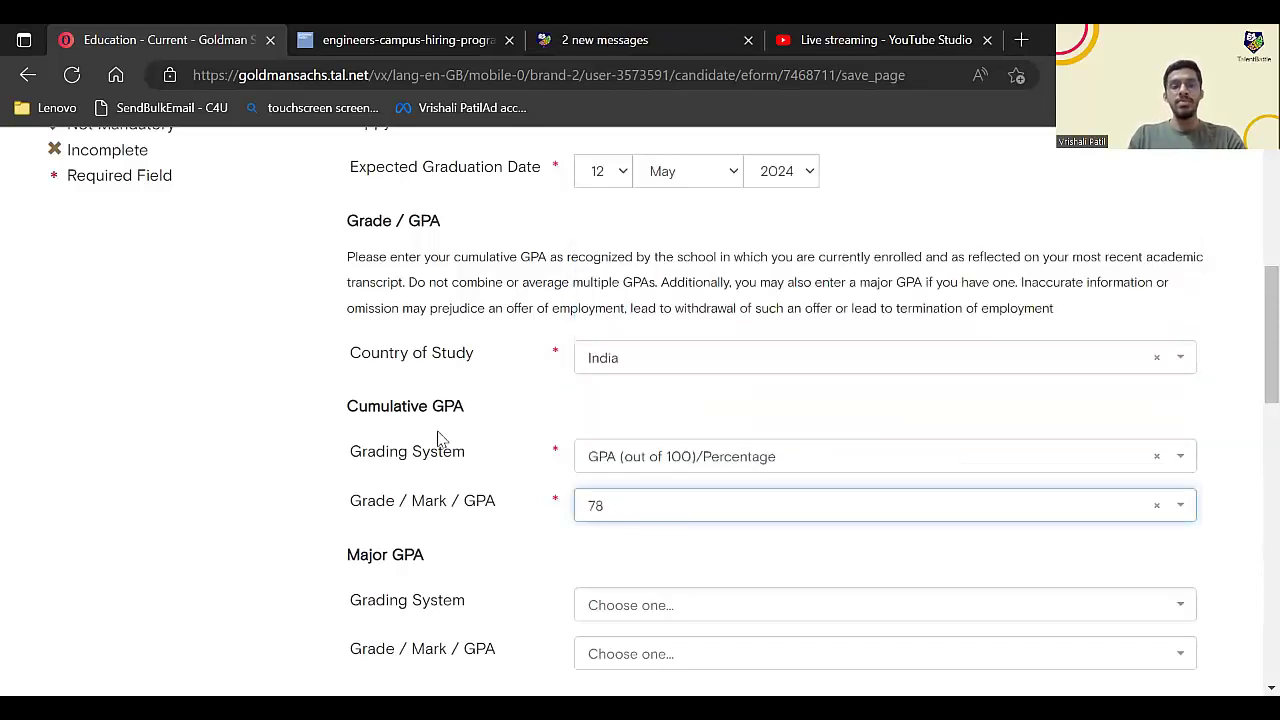
- In the Degree / Major / Subject section, set the Degree Category to Bachelors and the Degree to Btech
{"action": "scroll", "coordinate": [440, 438], "scroll_direction": "down", "scroll_amount": 2}
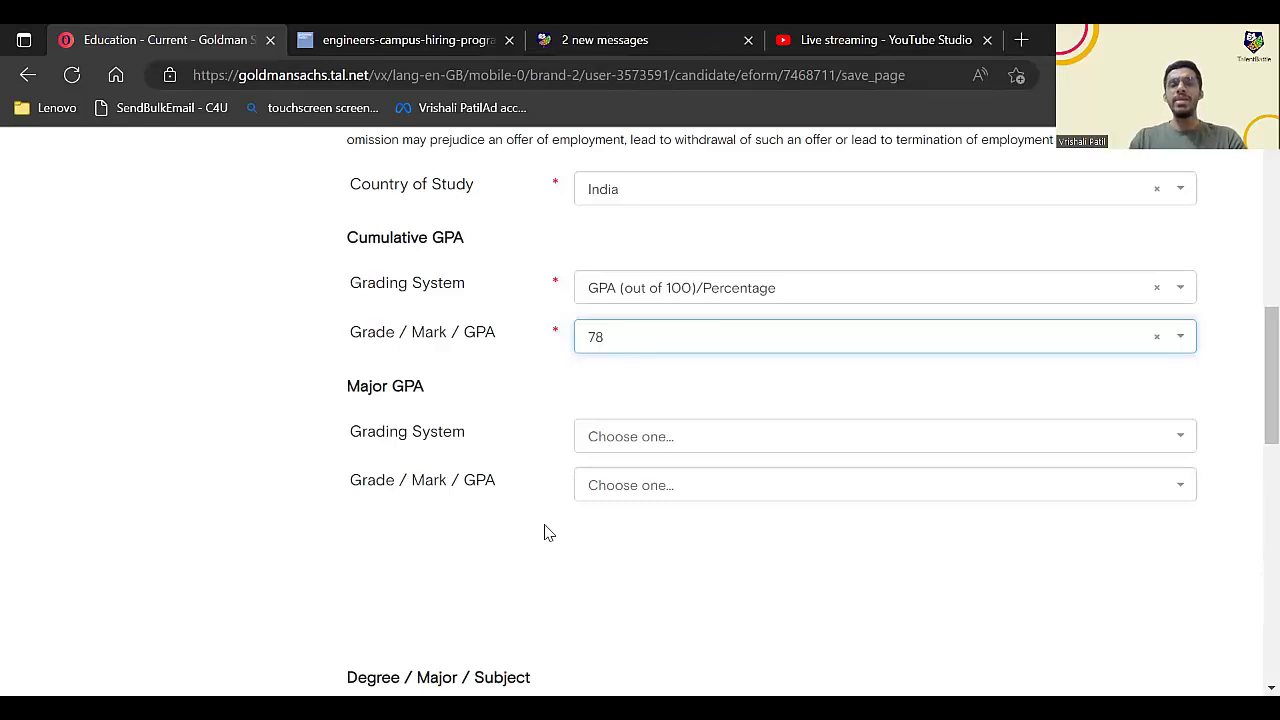
{"action": "scroll", "coordinate": [493, 418], "scroll_direction": "down", "scroll_amount": 2}
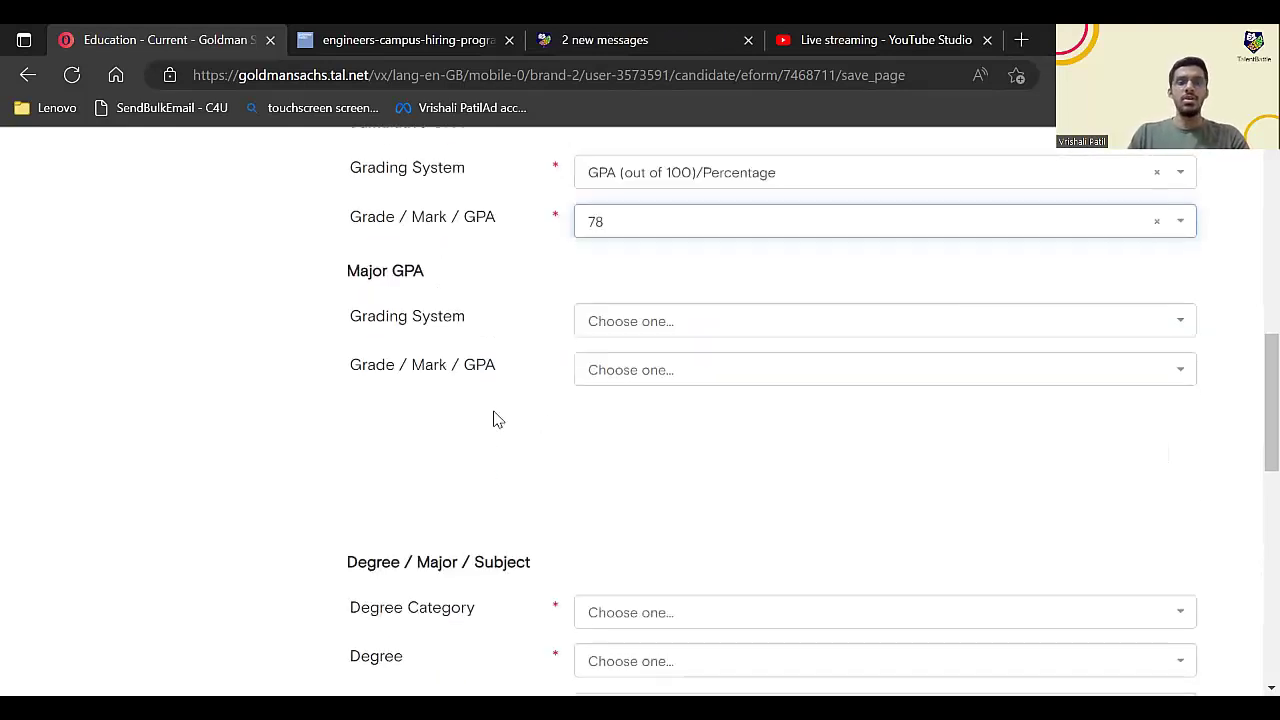
{"action": "scroll", "coordinate": [493, 418], "scroll_direction": "down", "scroll_amount": 1}
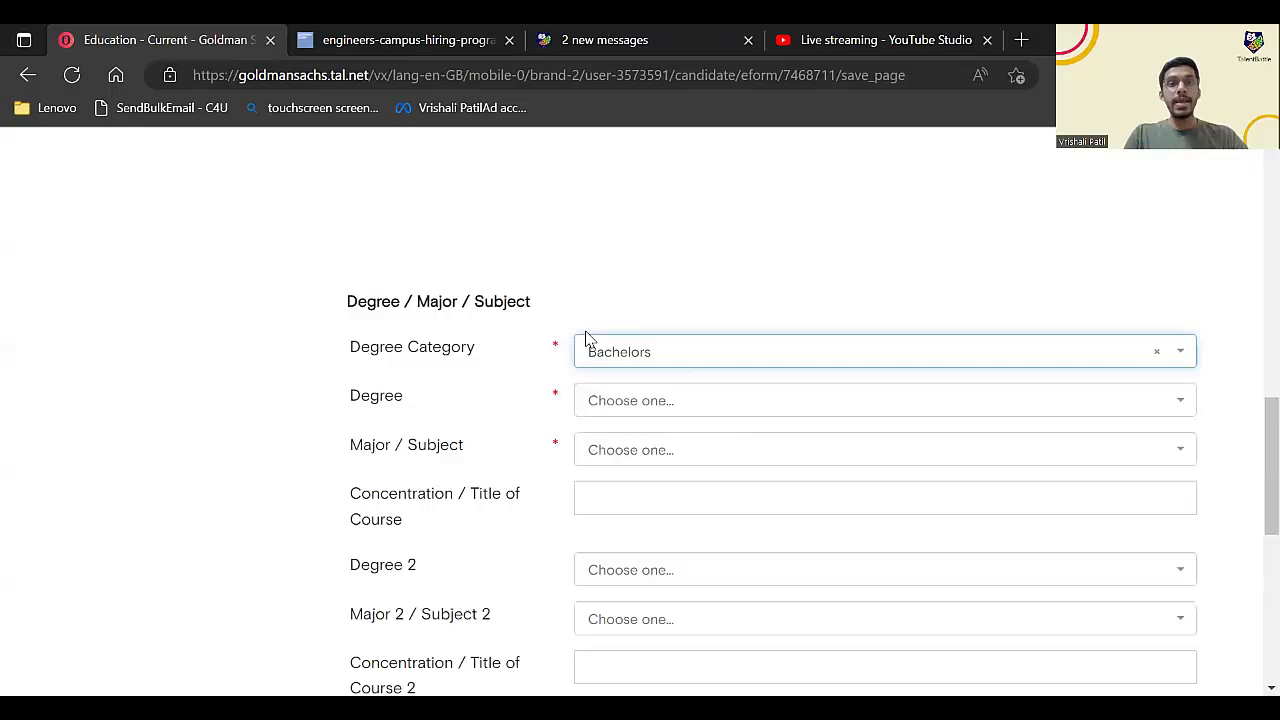
{"action": "left_click", "coordinate": [630, 405]}
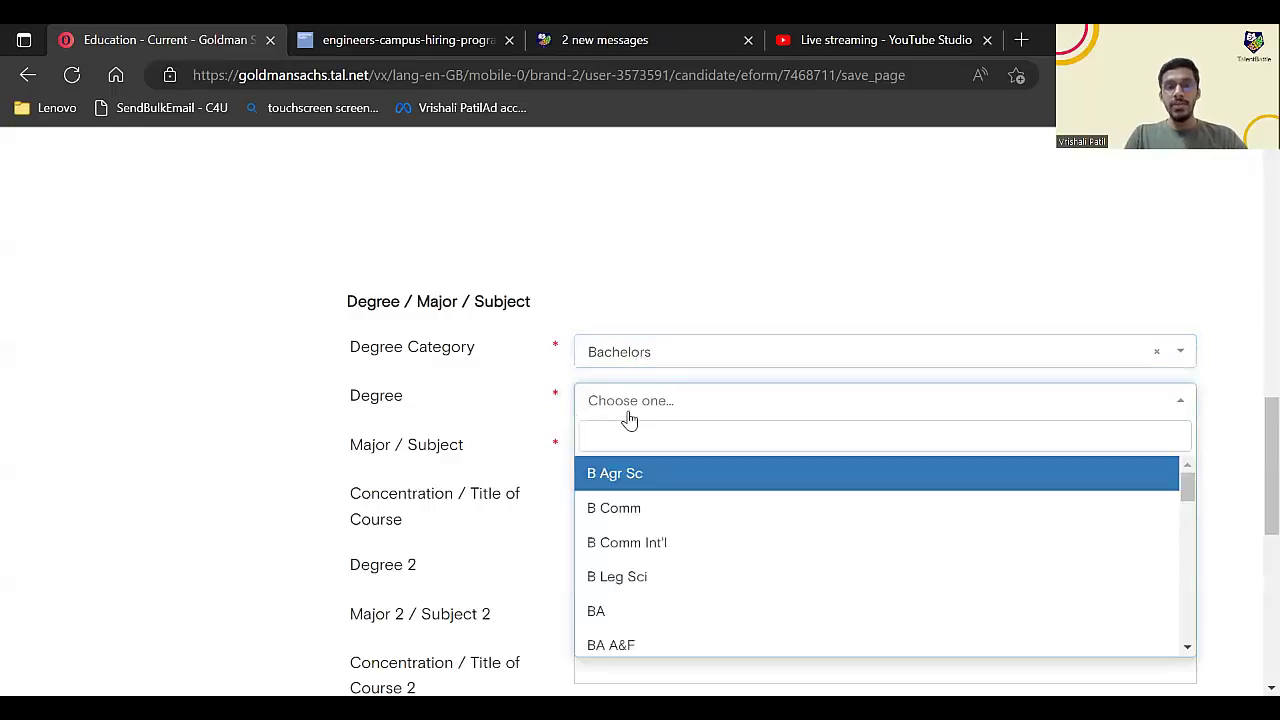
{"action": "type", "text": "bsc"}
{"action": "key", "text": "BackSpace"}
{"action": "key", "text": "BackSpace"}
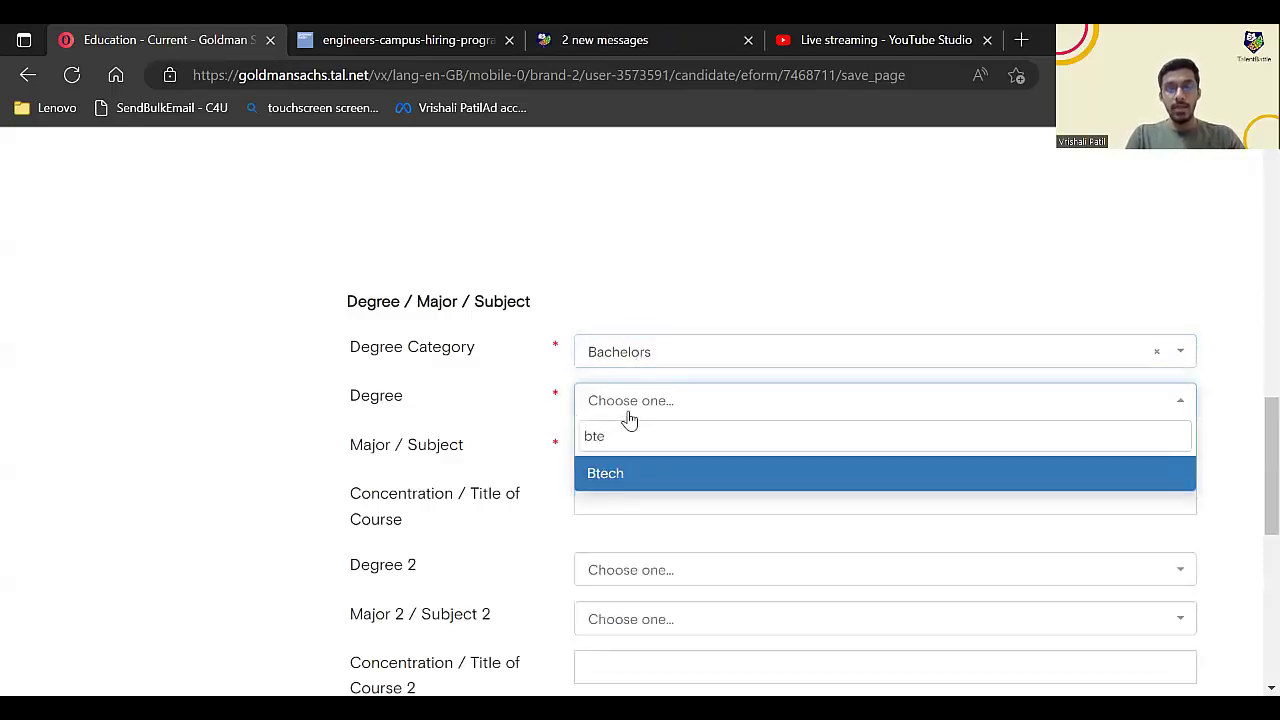
{"action": "type", "text": "e"}
{"action": "key", "text": "BackSpace"}
{"action": "type", "text": "tec"}
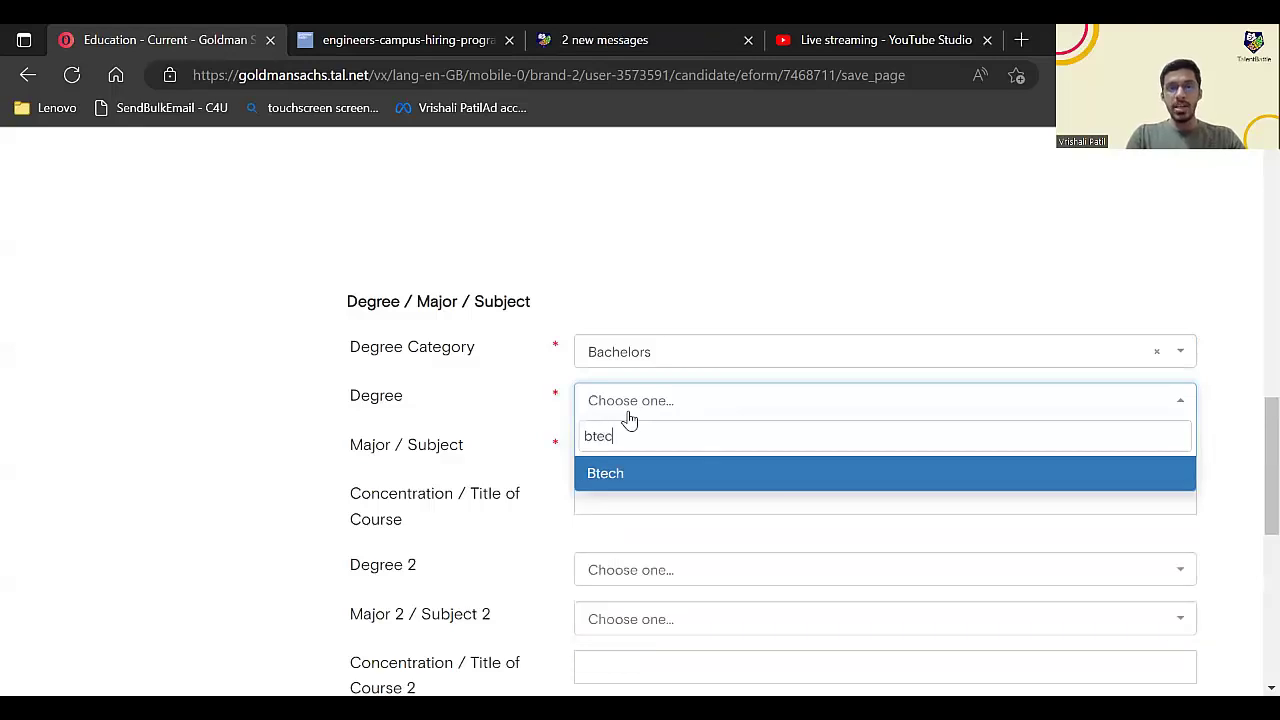
{"action": "left_click", "coordinate": [601, 478]}
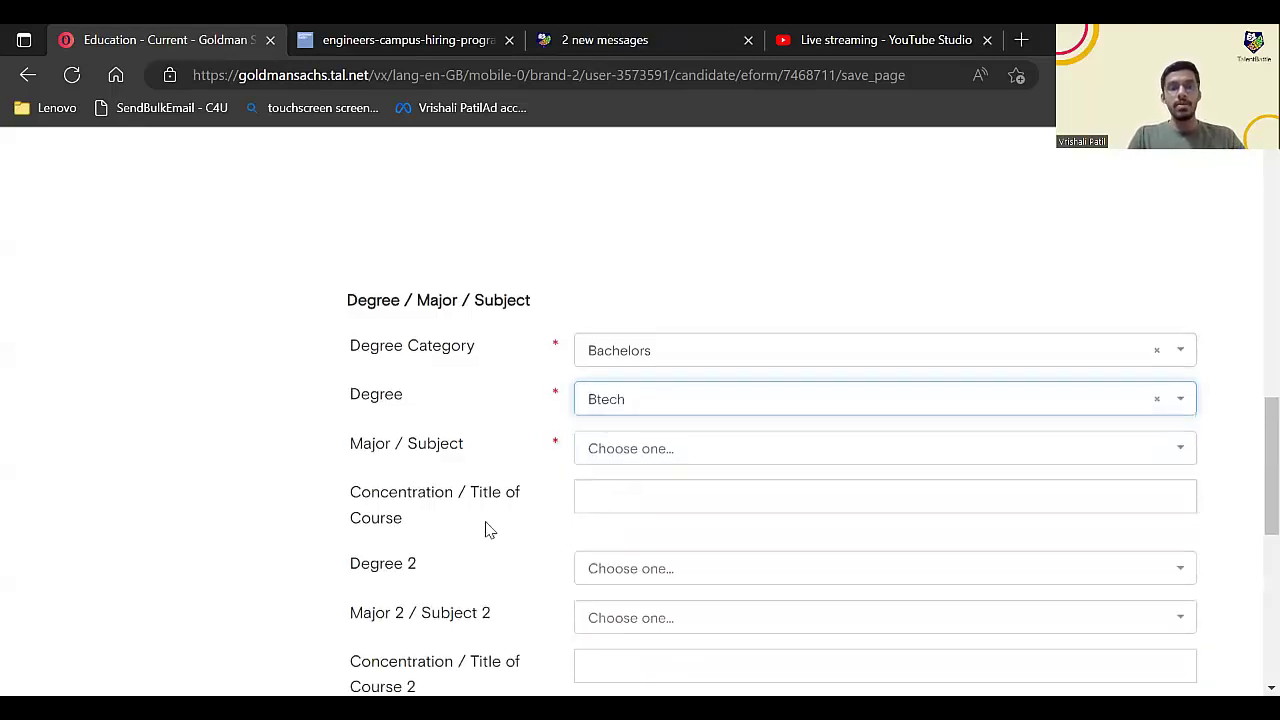
- Set the Major / Subject to Engineering - Electrical & Electronic and check the optional course fields below it
{"action": "scroll", "coordinate": [486, 528], "scroll_direction": "down", "scroll_amount": 2}
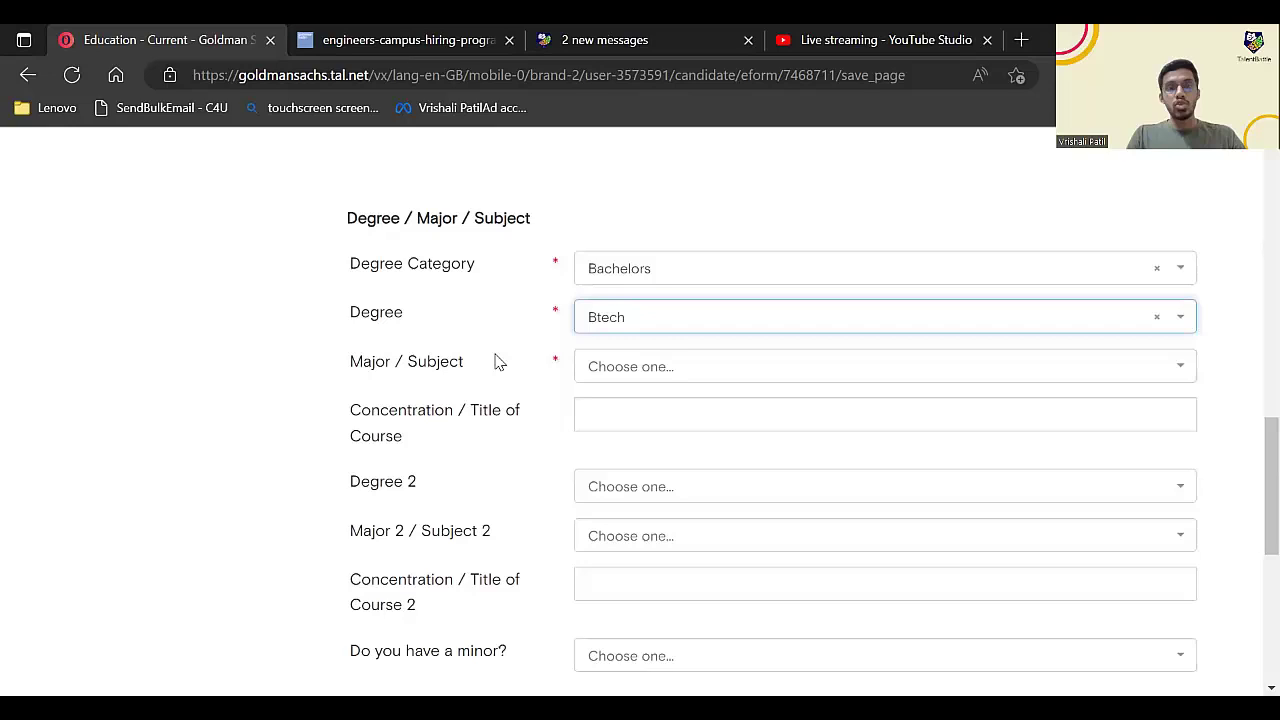
{"action": "left_click", "coordinate": [625, 360]}
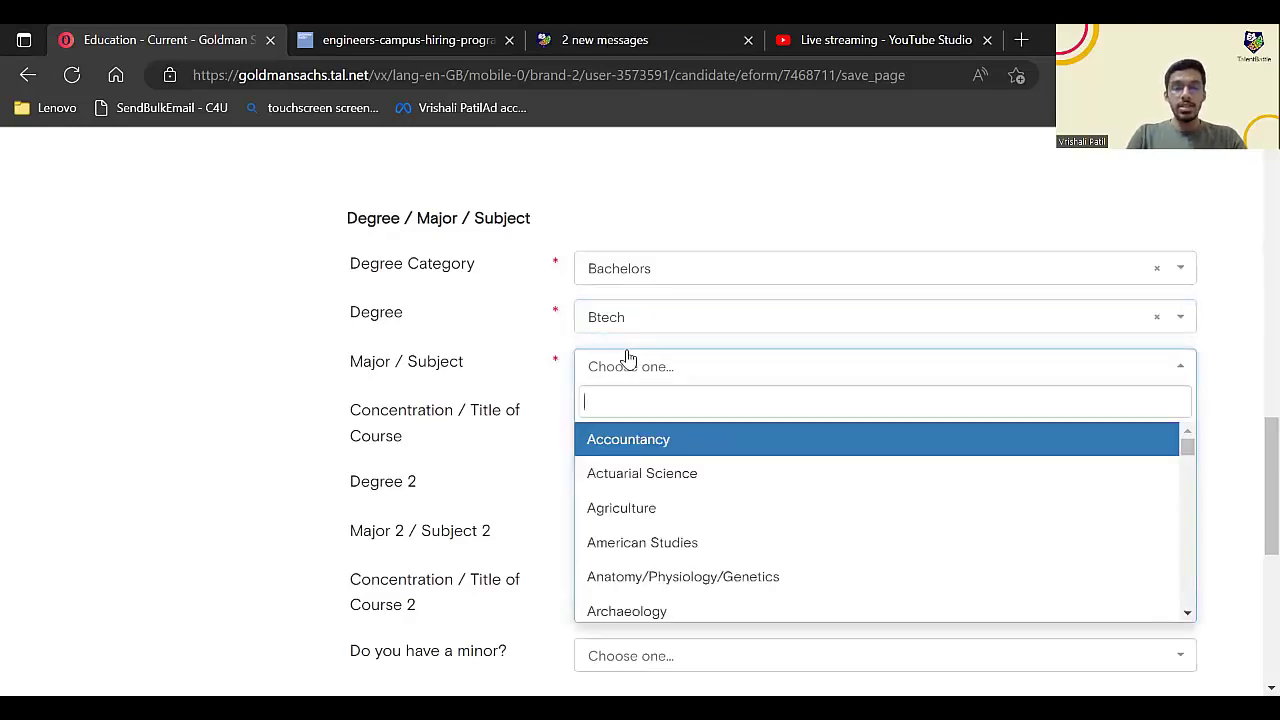
{"action": "type", "text": "een"}
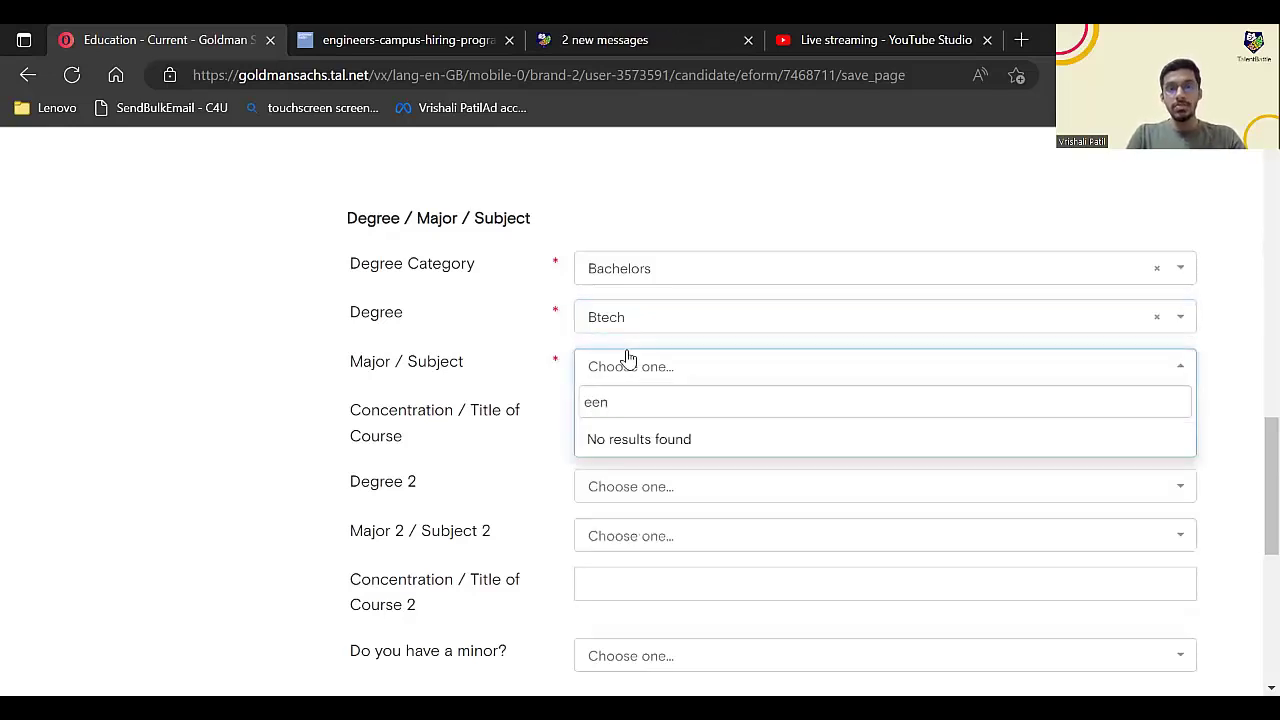
{"action": "key", "text": "BackSpace"}
{"action": "key", "text": "BackSpace"}
{"action": "type", "text": "ngine"}
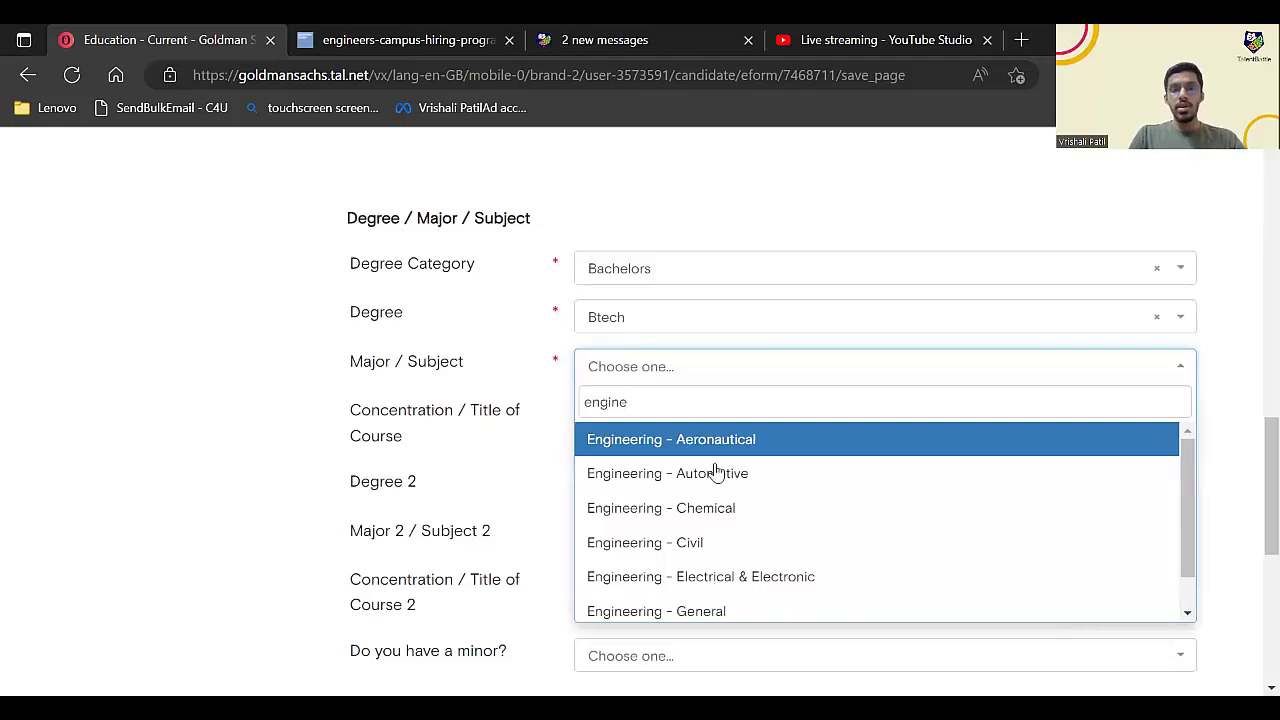
{"action": "scroll", "coordinate": [680, 553], "scroll_direction": "down", "scroll_amount": 1}
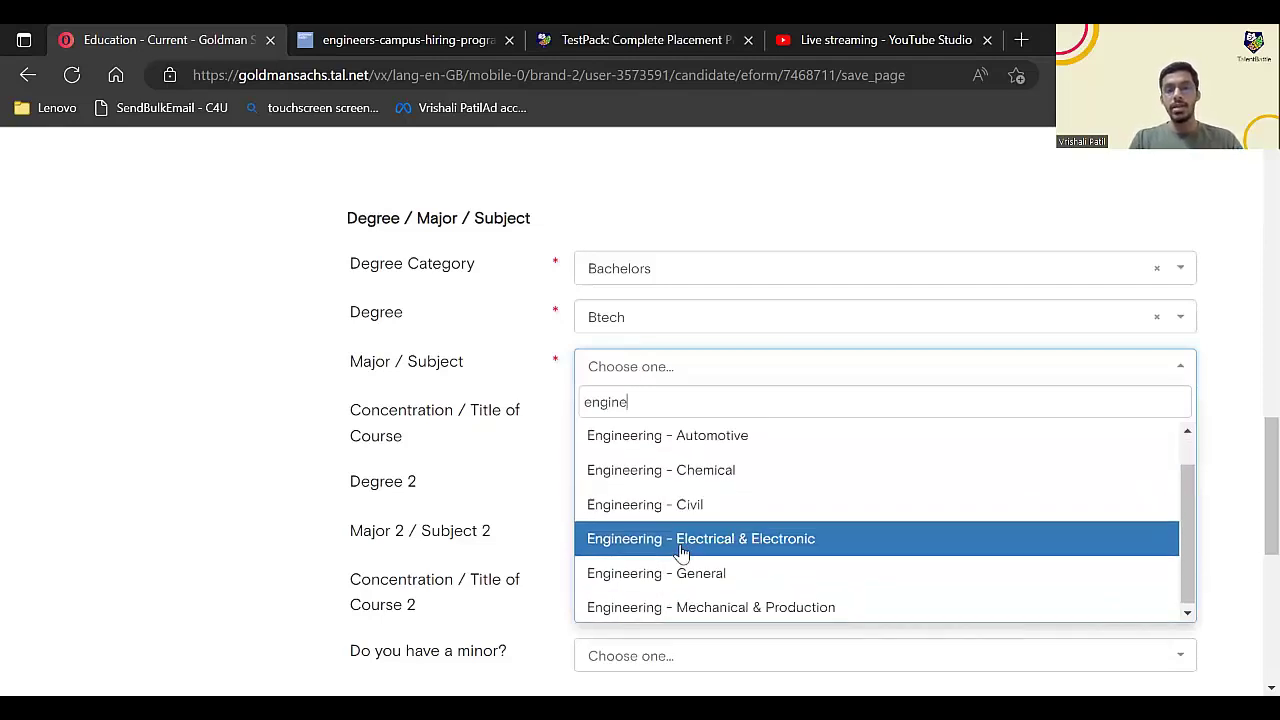
{"action": "key", "text": "Return"}
{"action": "left_click", "coordinate": [628, 411]}
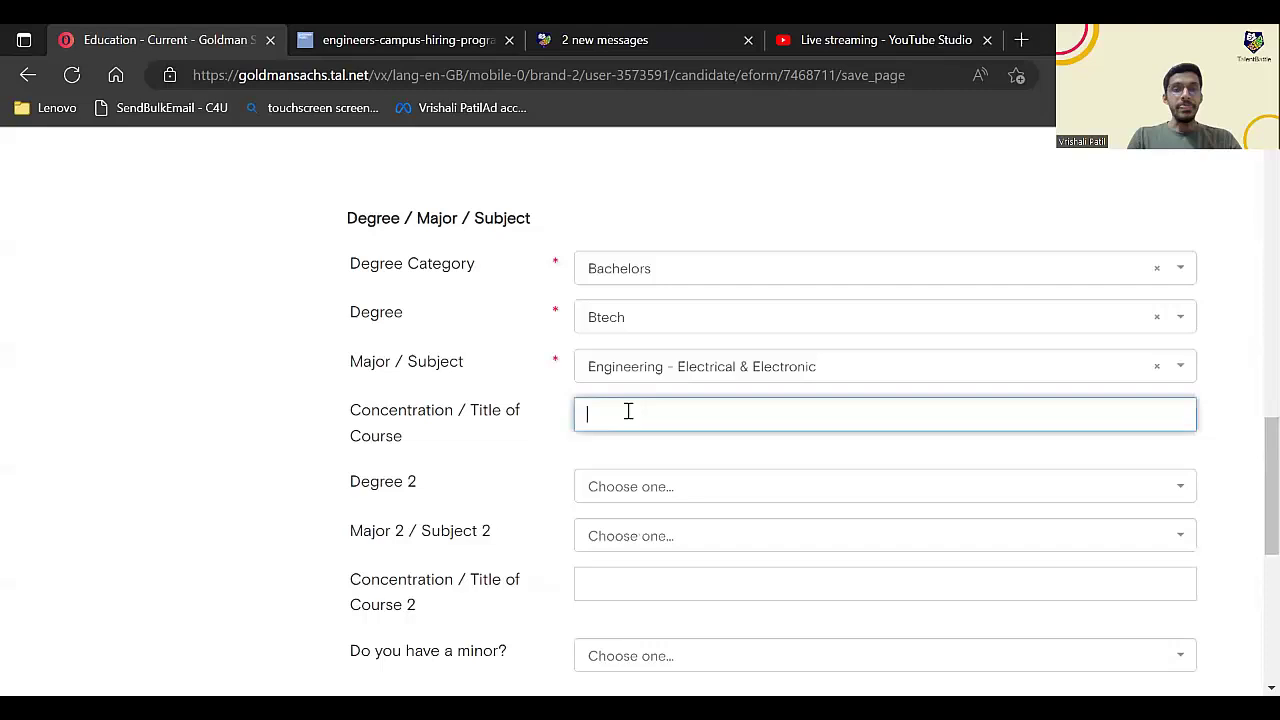
{"action": "scroll", "coordinate": [589, 423], "scroll_direction": "down", "scroll_amount": 1}
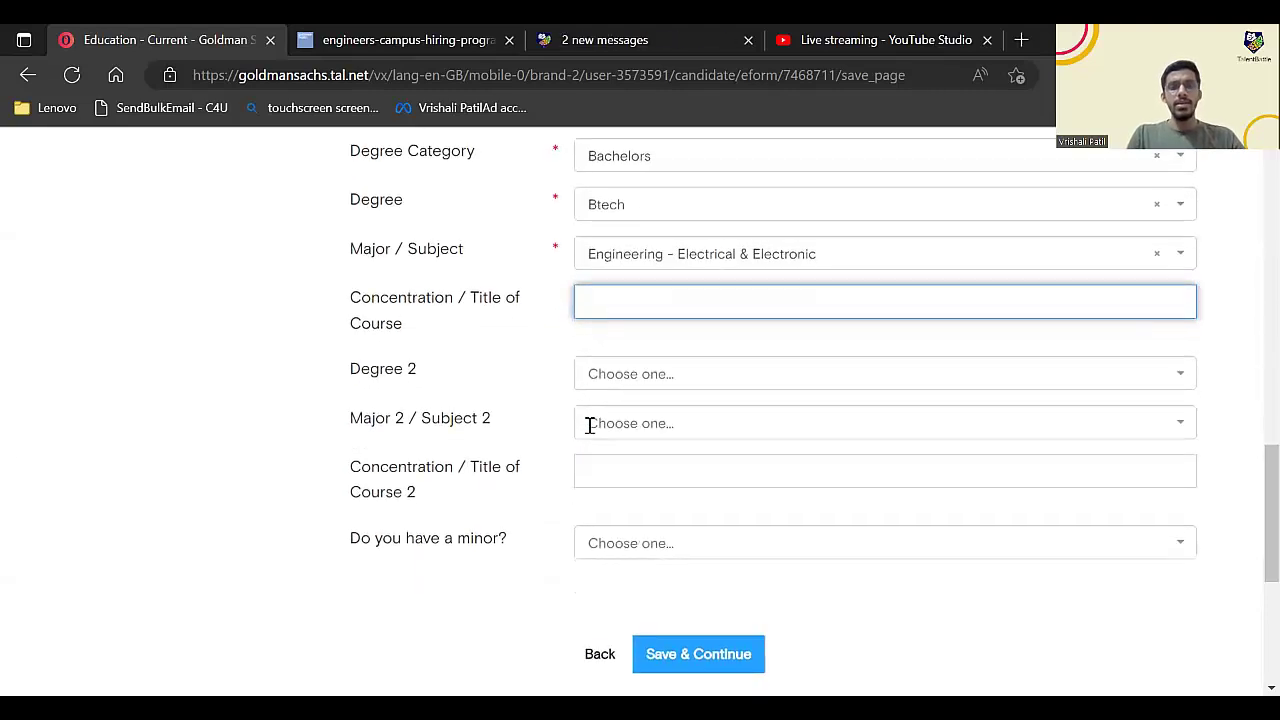
- Save the current education section and continue to Skills and Qualifications
{"action": "scroll", "coordinate": [666, 466], "scroll_direction": "down", "scroll_amount": 3}
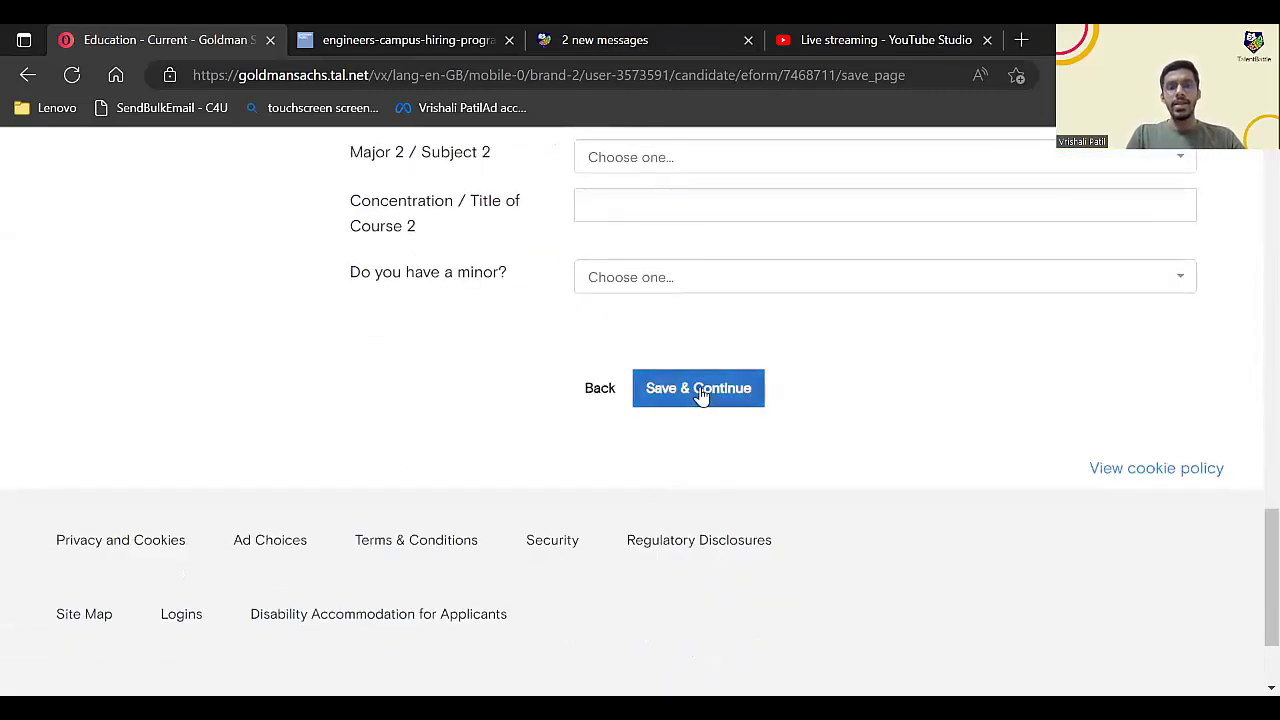
{"action": "left_click", "coordinate": [693, 397]}
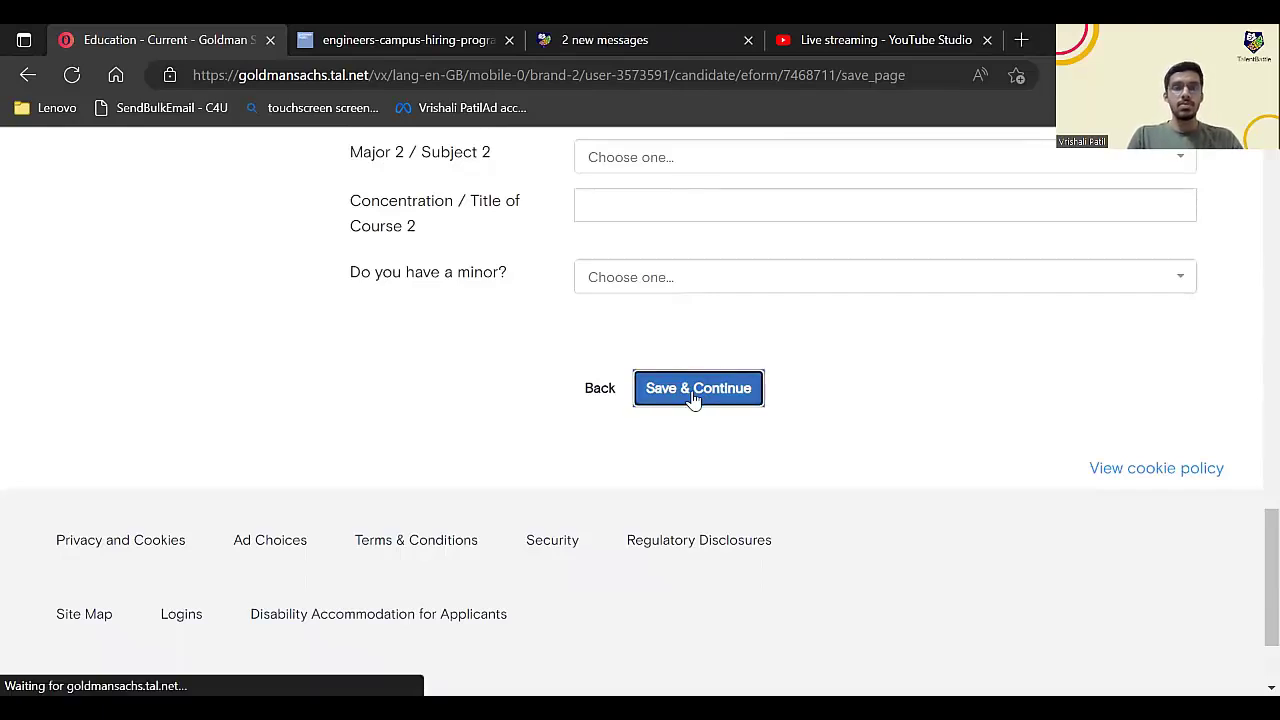
{"action": "scroll", "coordinate": [333, 383], "scroll_direction": "down", "scroll_amount": 3}
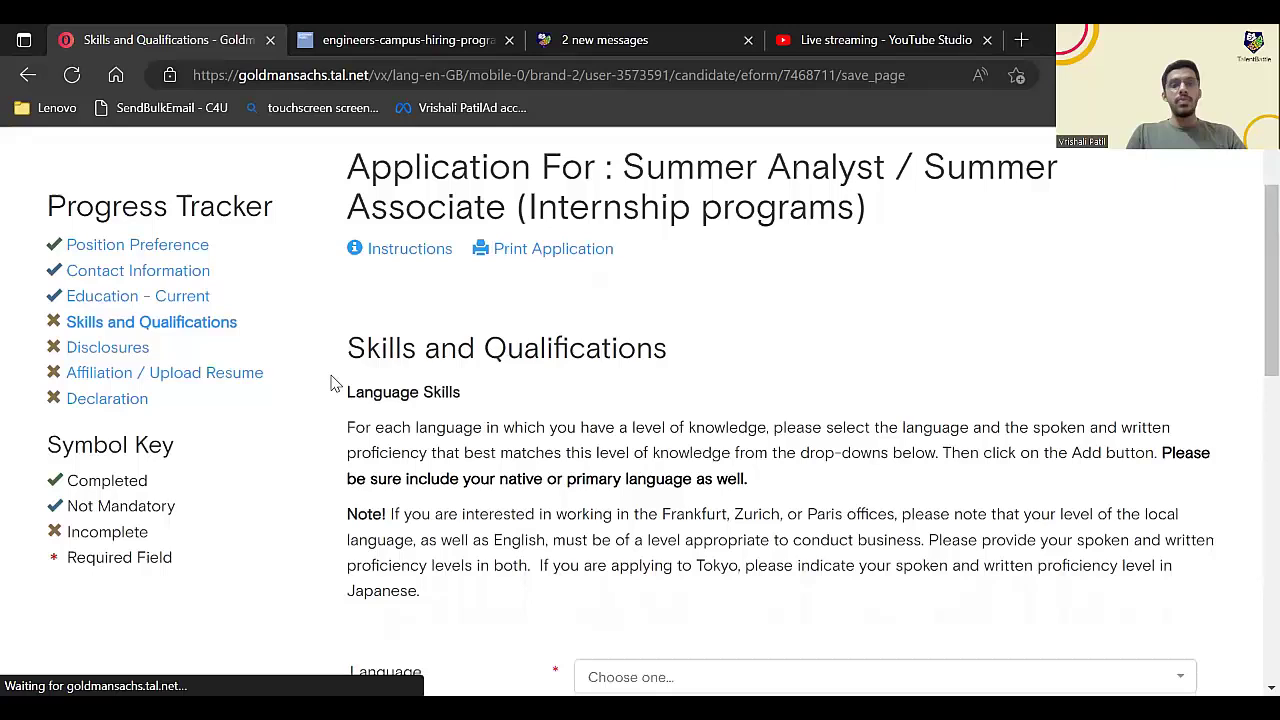
{"action": "scroll", "coordinate": [333, 383], "scroll_direction": "down", "scroll_amount": 1}
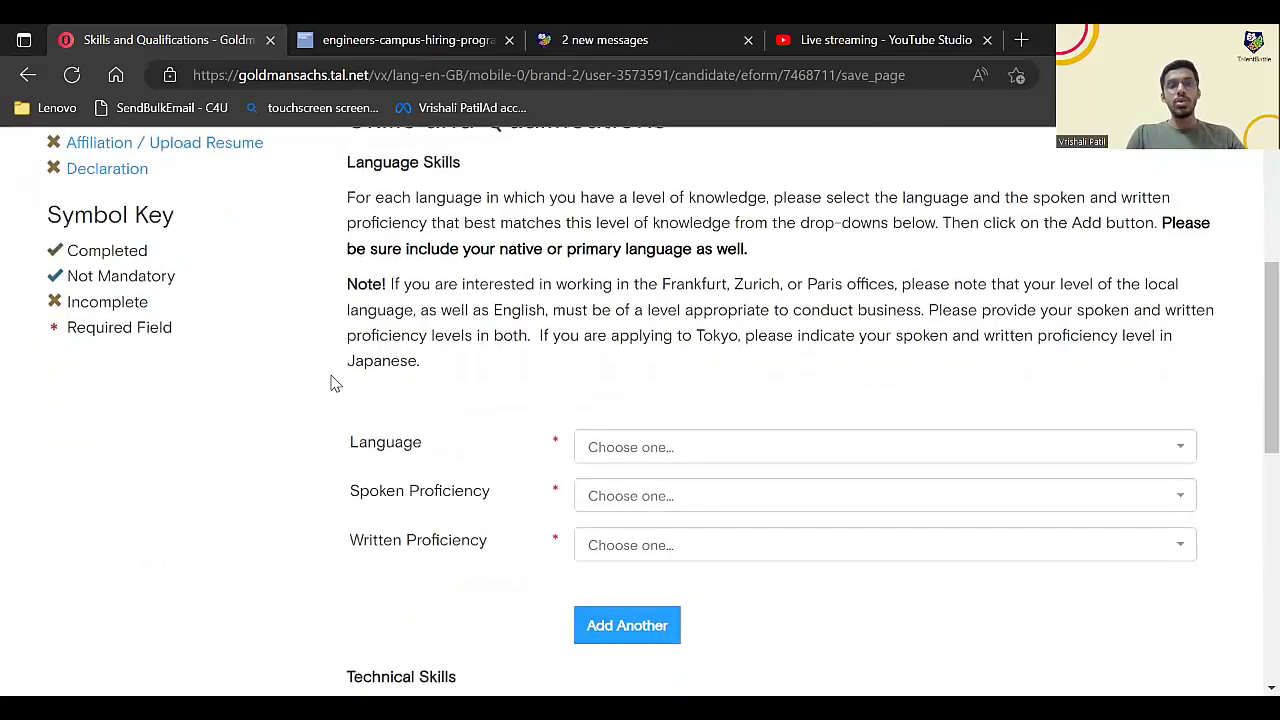
- Search the Language options in Language Skills for "hin" and "mar"
{"action": "scroll", "coordinate": [497, 308], "scroll_direction": "up", "scroll_amount": 1}
{"action": "scroll", "coordinate": [500, 311], "scroll_direction": "down", "scroll_amount": 2}
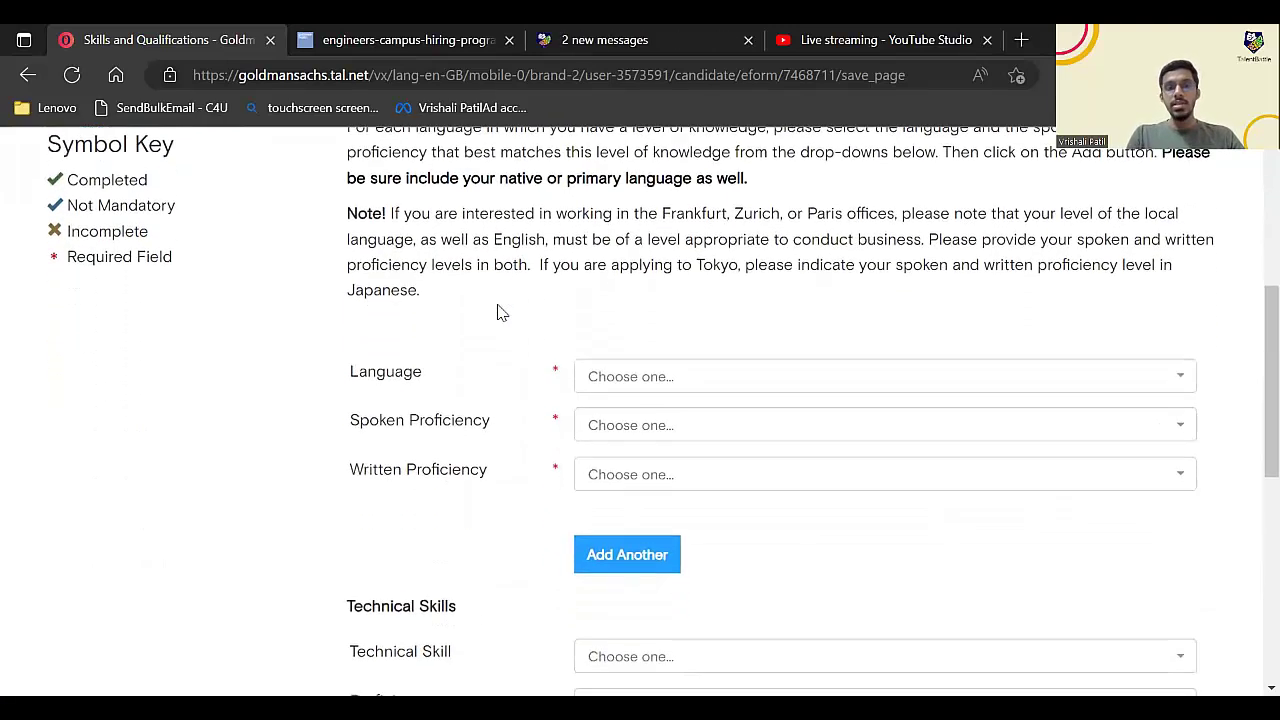
{"action": "left_click", "coordinate": [652, 380]}
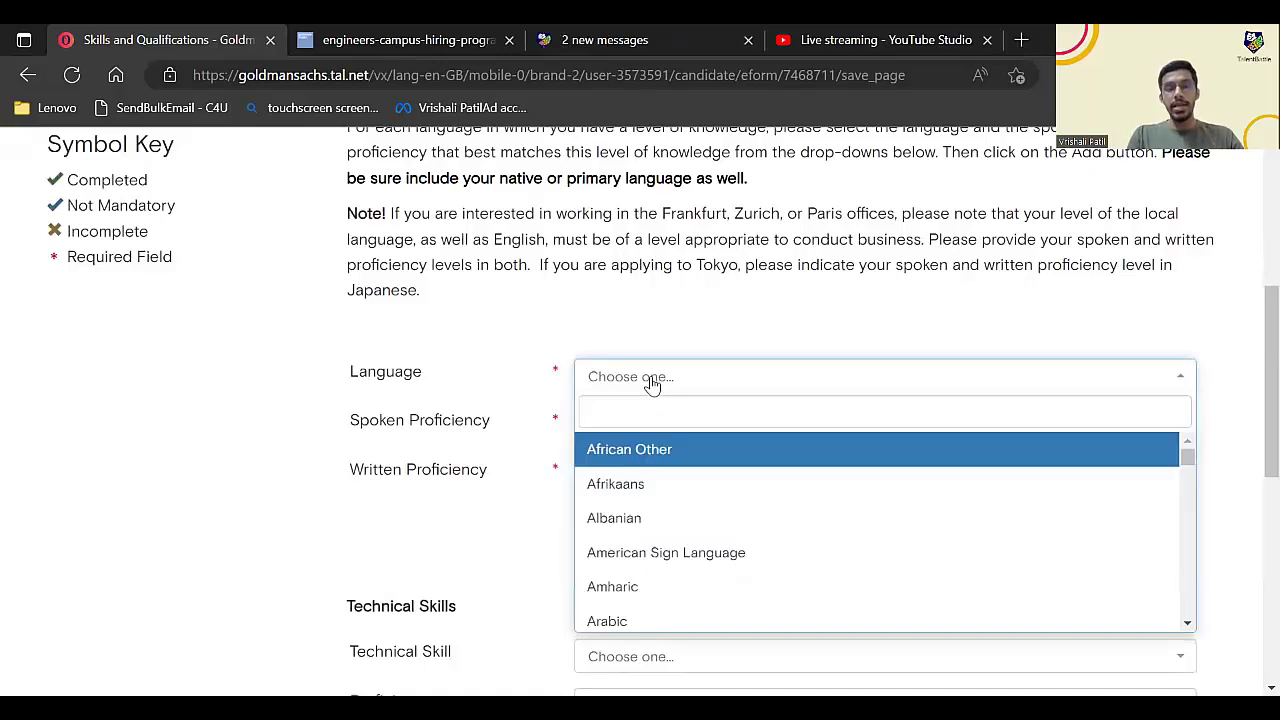
{"action": "type", "text": "3en"}
{"action": "key", "text": "BackSpace"}
{"action": "key", "text": "BackSpace"}
{"action": "key", "text": "BackSpace"}
{"action": "type", "text": "hin"}
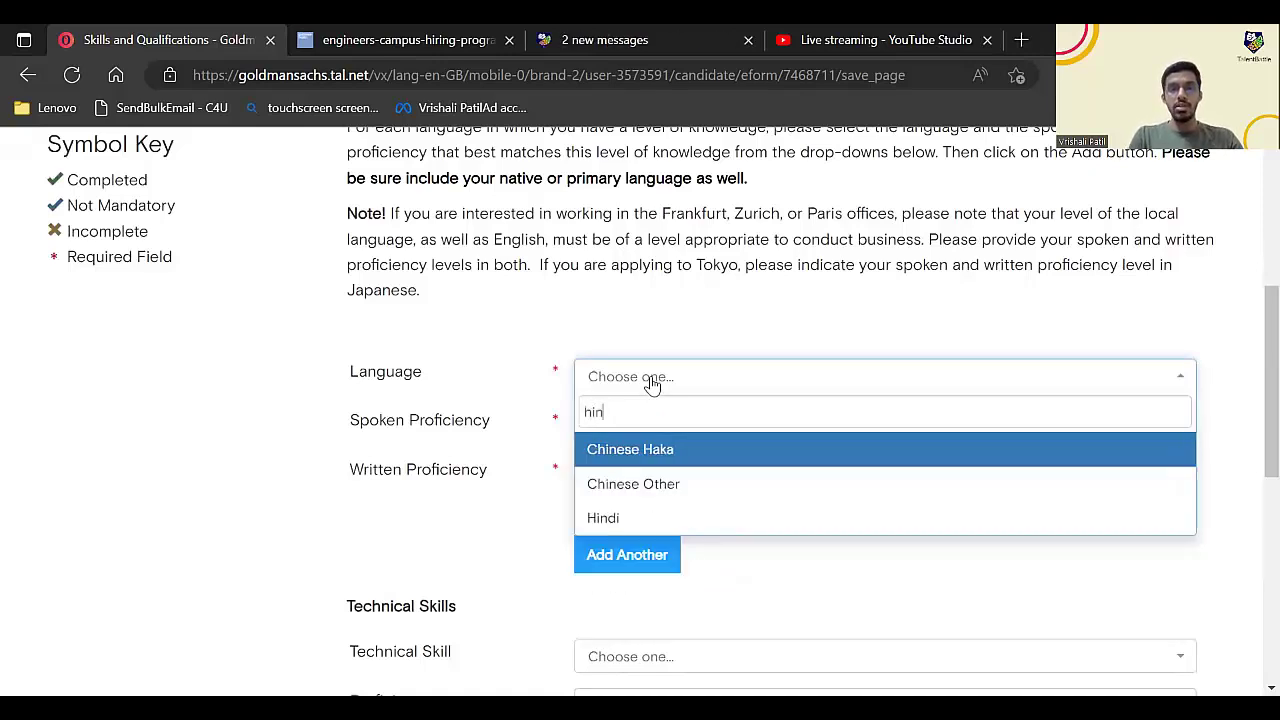
{"action": "key", "text": "BackSpace"}
{"action": "key", "text": "BackSpace"}
{"action": "type", "text": "mar"}
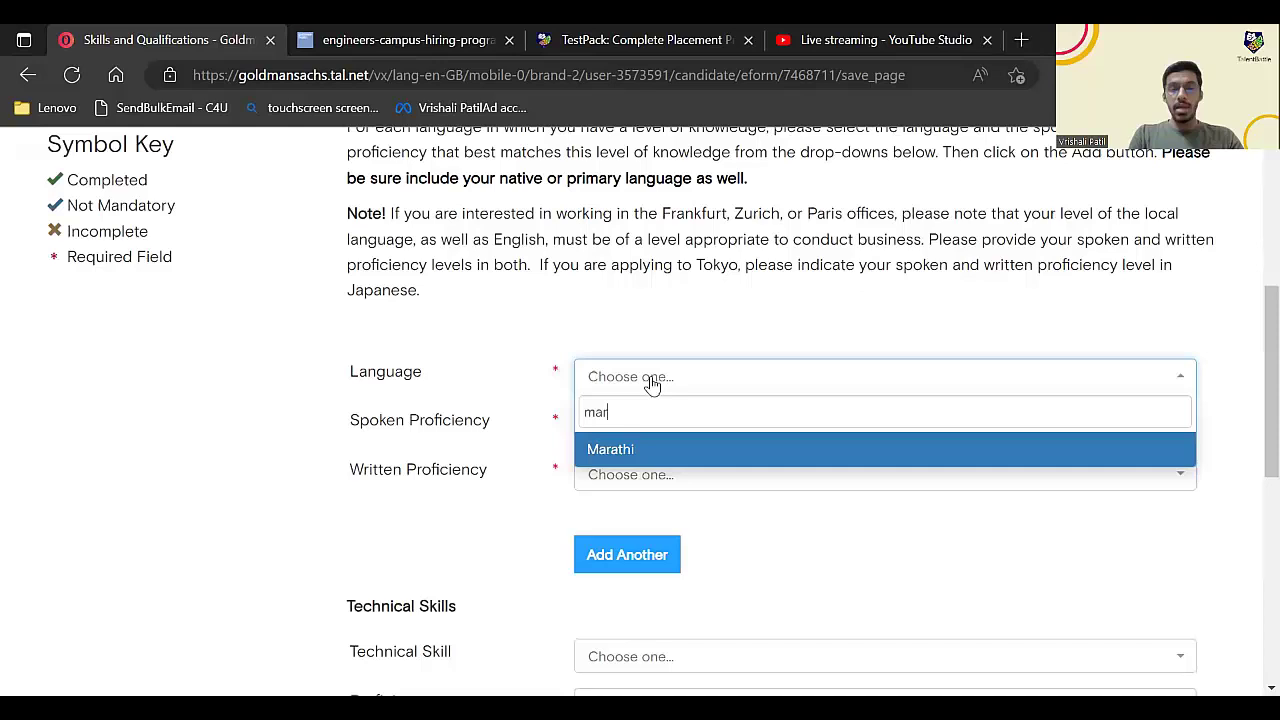
- Search the Language options for "eng" and "tam" without choosing a language
{"action": "key", "text": "BackSpace"}
{"action": "key", "text": "BackSpace"}
{"action": "key", "text": "BackSpace"}
{"action": "type", "text": "eng"}
{"action": "key", "text": "BackSpace"}
{"action": "key", "text": "BackSpace"}
{"action": "key", "text": "BackSpace"}
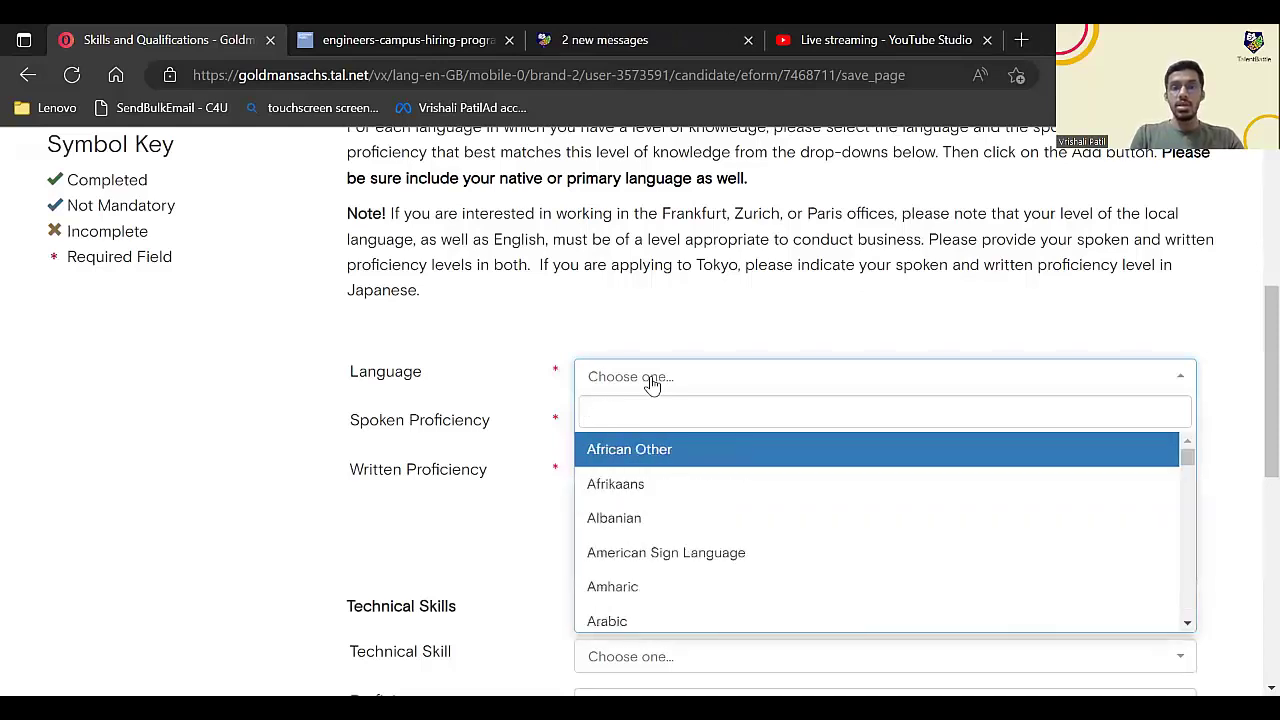
{"action": "type", "text": "tam"}
{"action": "key", "text": "BackSpace"}
{"action": "key", "text": "BackSpace"}
{"action": "key", "text": "BackSpace"}
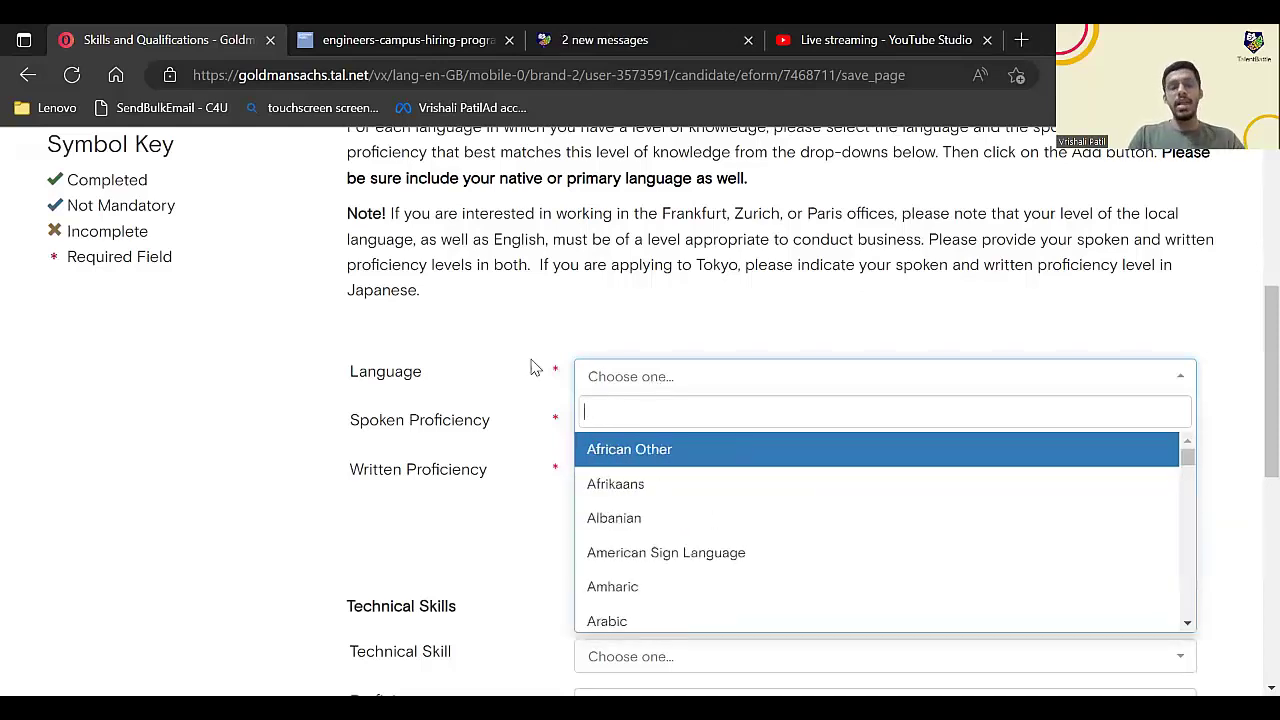
{"action": "left_click", "coordinate": [505, 362]}
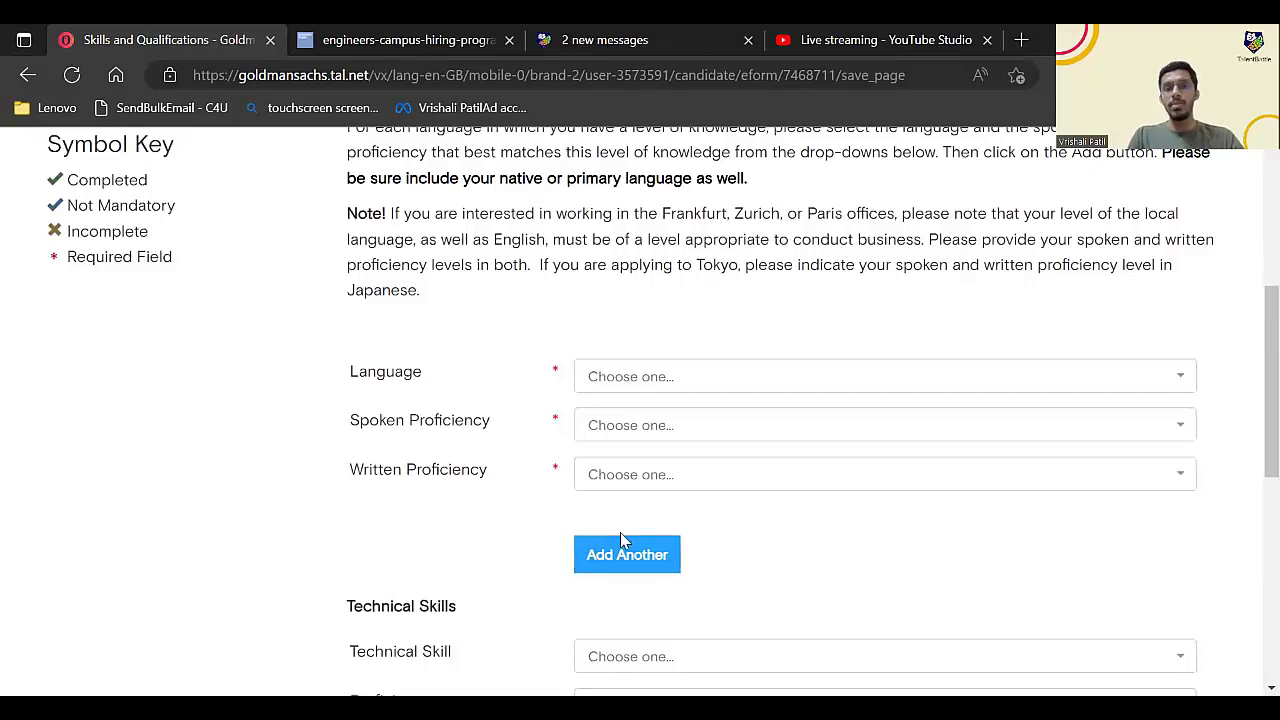
- Check the Spoken Proficiency and Written Proficiency options without choosing any
{"action": "scroll", "coordinate": [592, 520], "scroll_direction": "down", "scroll_amount": 1}
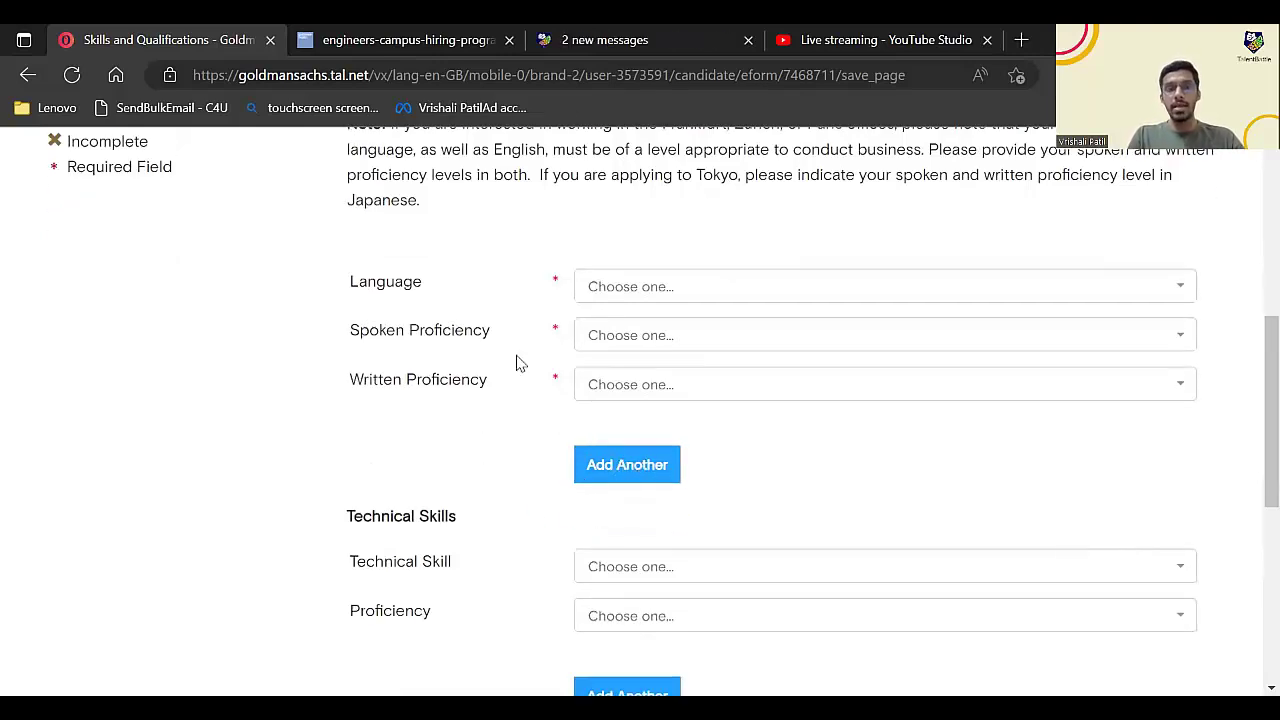
{"action": "left_click", "coordinate": [648, 335]}
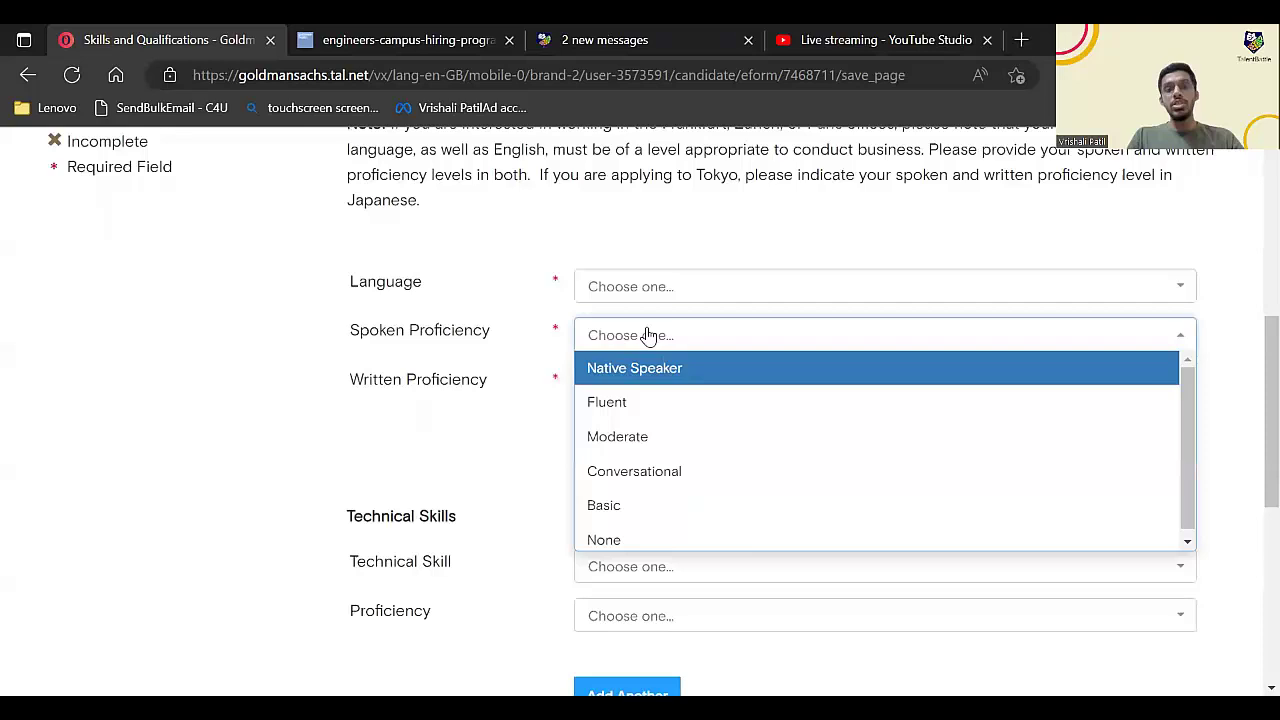
{"action": "left_click", "coordinate": [565, 415]}
{"action": "scroll", "coordinate": [472, 385], "scroll_direction": "down", "scroll_amount": 1}
{"action": "left_click", "coordinate": [641, 265]}
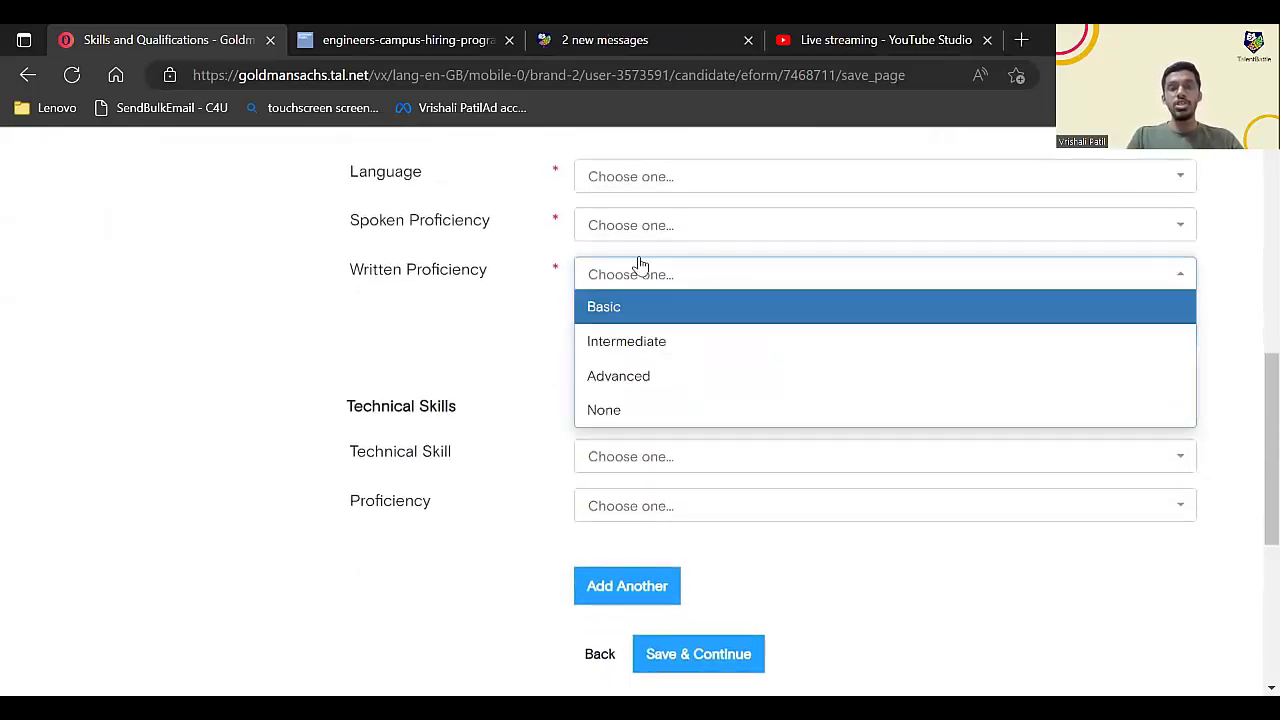
{"action": "left_click", "coordinate": [505, 347]}
- Look through the available Technical Skill options without choosing one
{"action": "scroll", "coordinate": [500, 349], "scroll_direction": "down", "scroll_amount": 1}
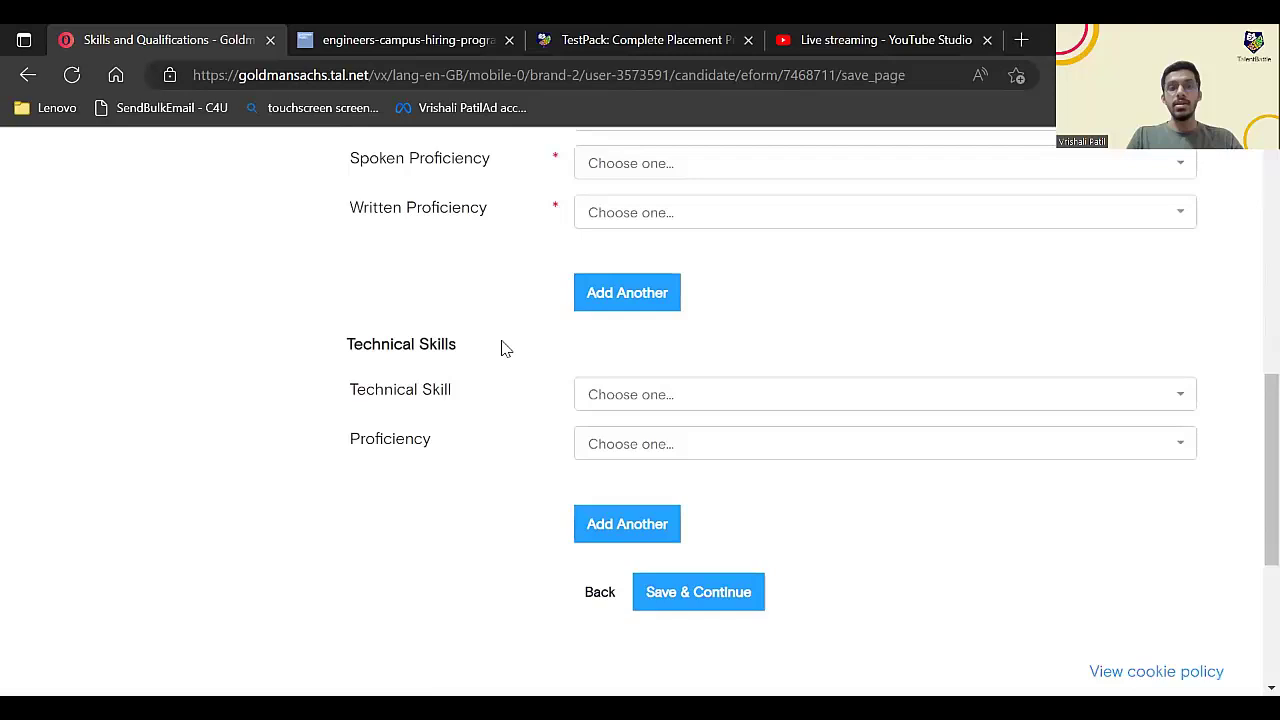
{"action": "left_click", "coordinate": [641, 373]}
{"action": "scroll", "coordinate": [663, 491], "scroll_direction": "down", "scroll_amount": 1}
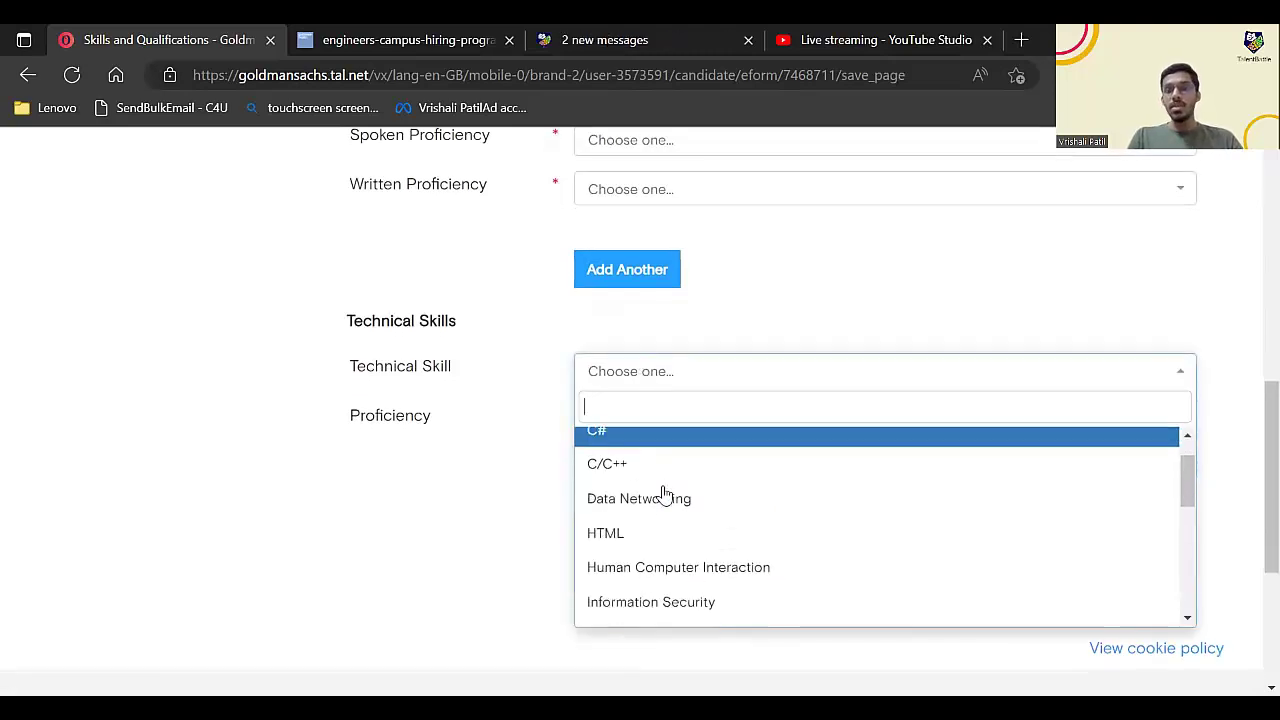
{"action": "scroll", "coordinate": [663, 493], "scroll_direction": "up", "scroll_amount": 1}
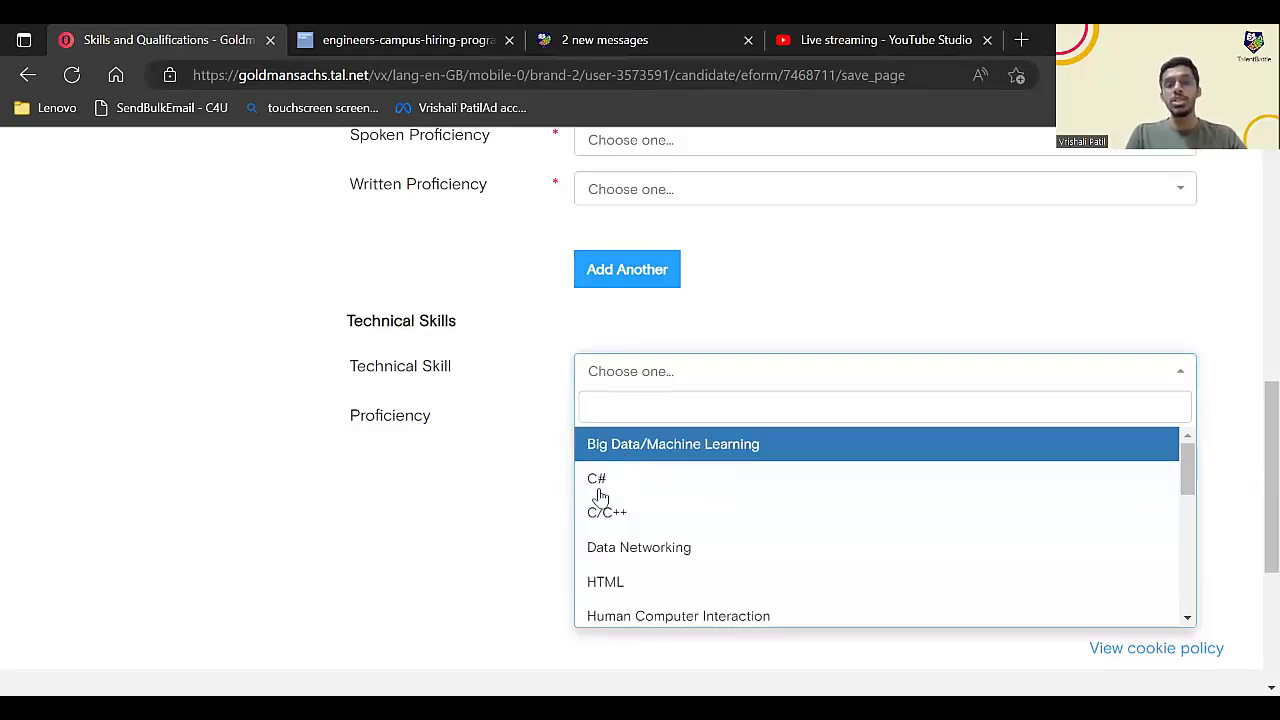
{"action": "scroll", "coordinate": [600, 500], "scroll_direction": "down", "scroll_amount": 1}
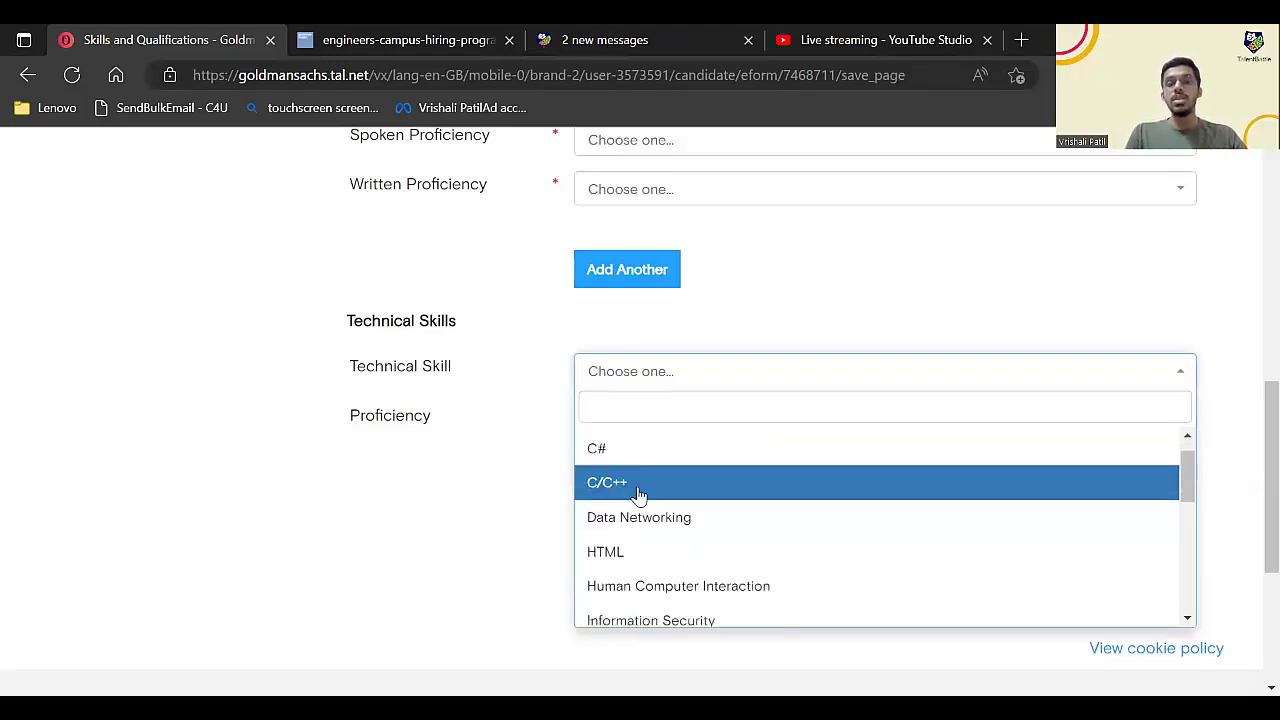
{"action": "scroll", "coordinate": [616, 486], "scroll_direction": "down", "scroll_amount": 5}
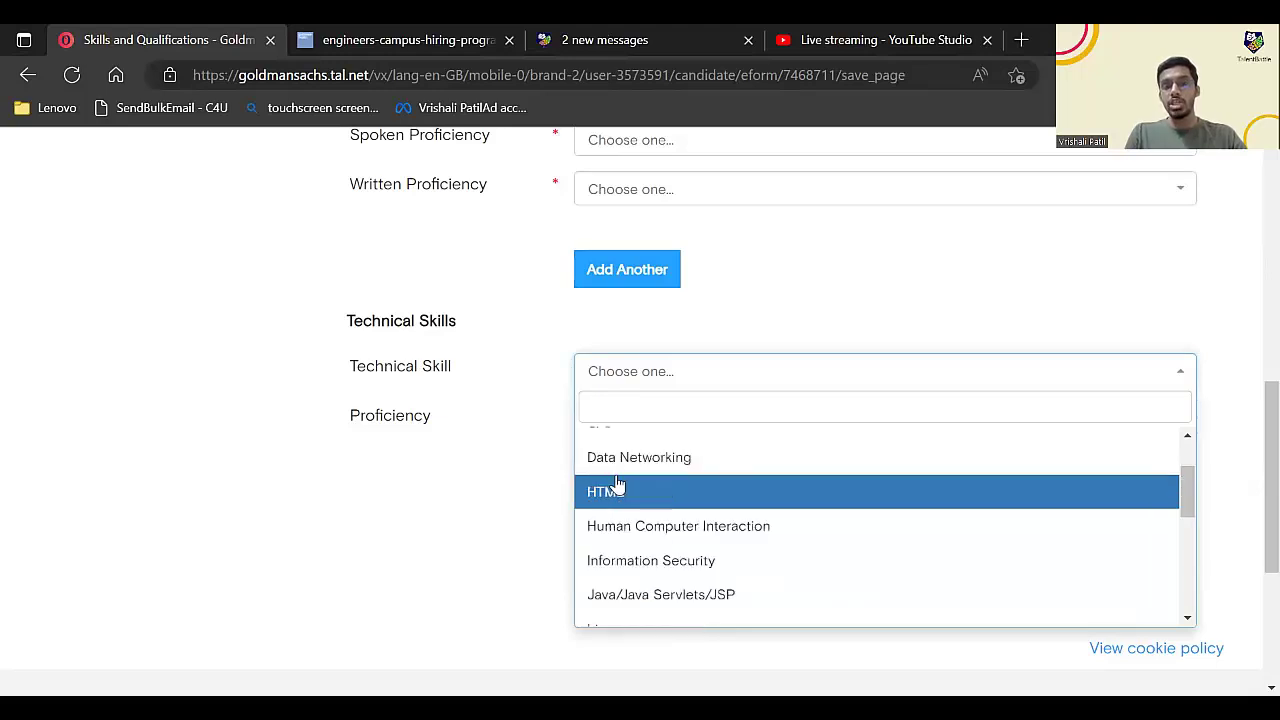
{"action": "scroll", "coordinate": [617, 484], "scroll_direction": "down", "scroll_amount": 3}
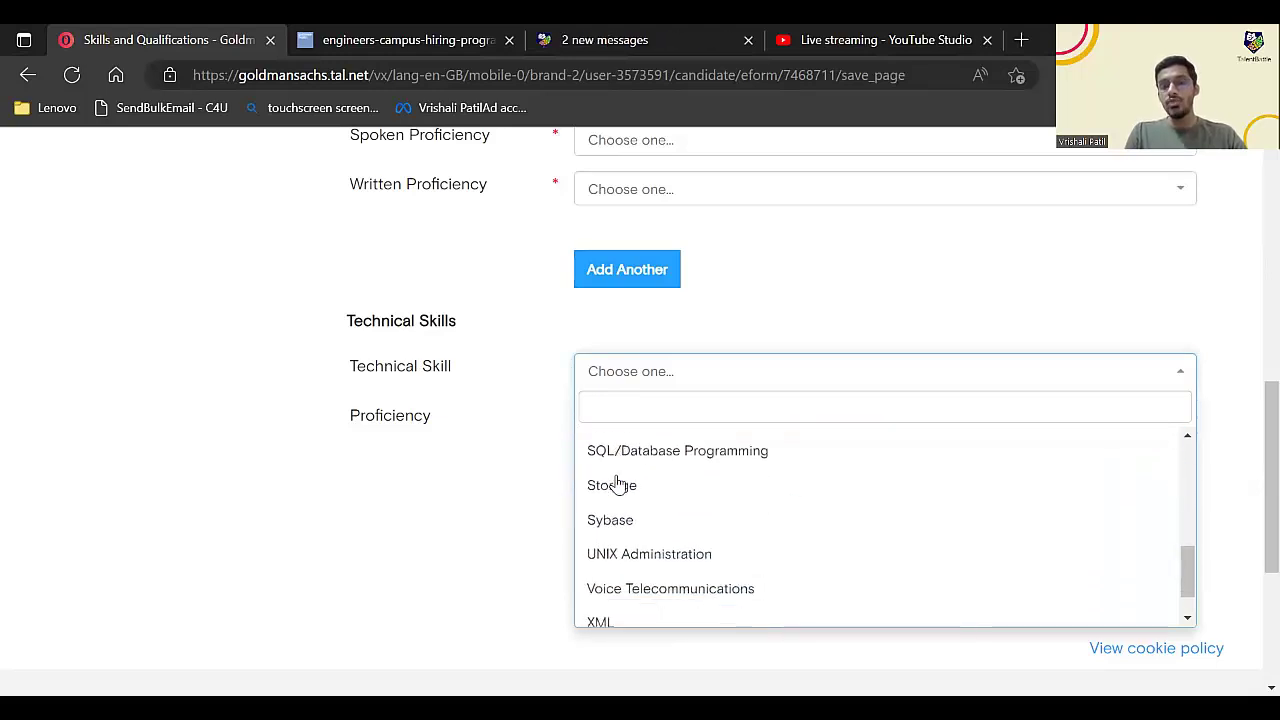
{"action": "left_click", "coordinate": [491, 471]}
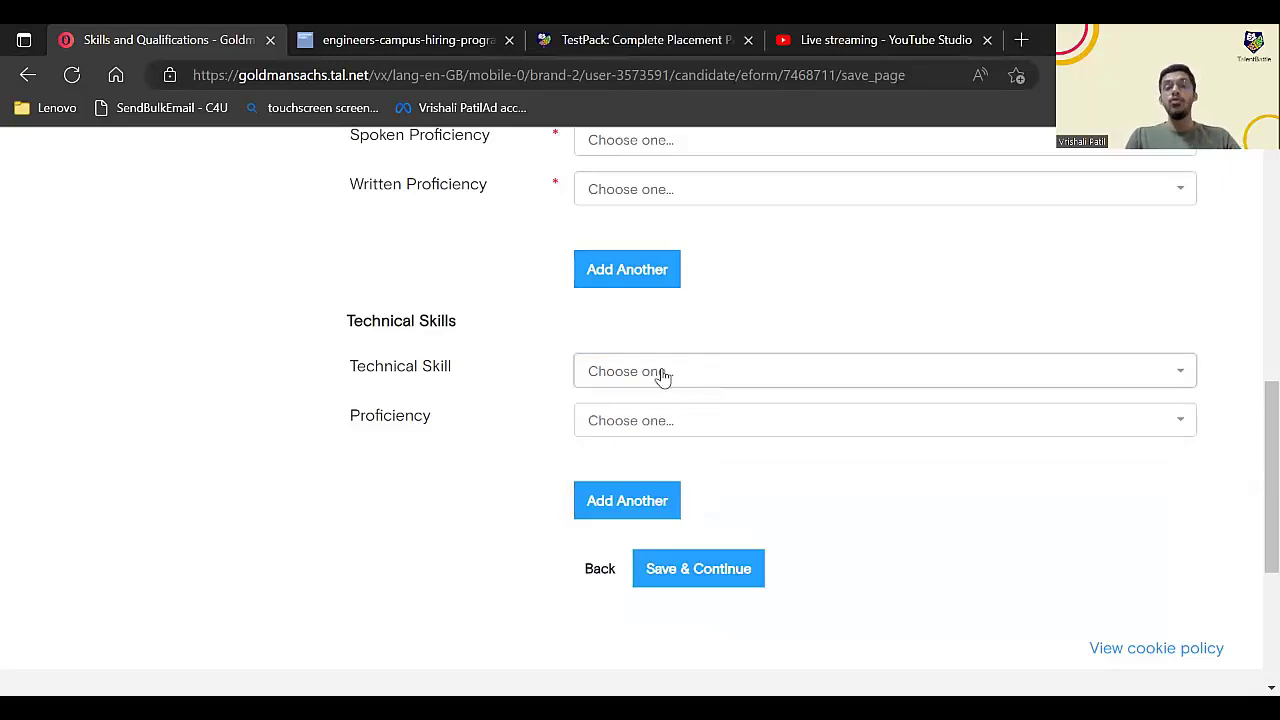
- Set the Technical Skill to Big Data/Machine Learning and its Proficiency to Basic
{"action": "left_click", "coordinate": [662, 372]}
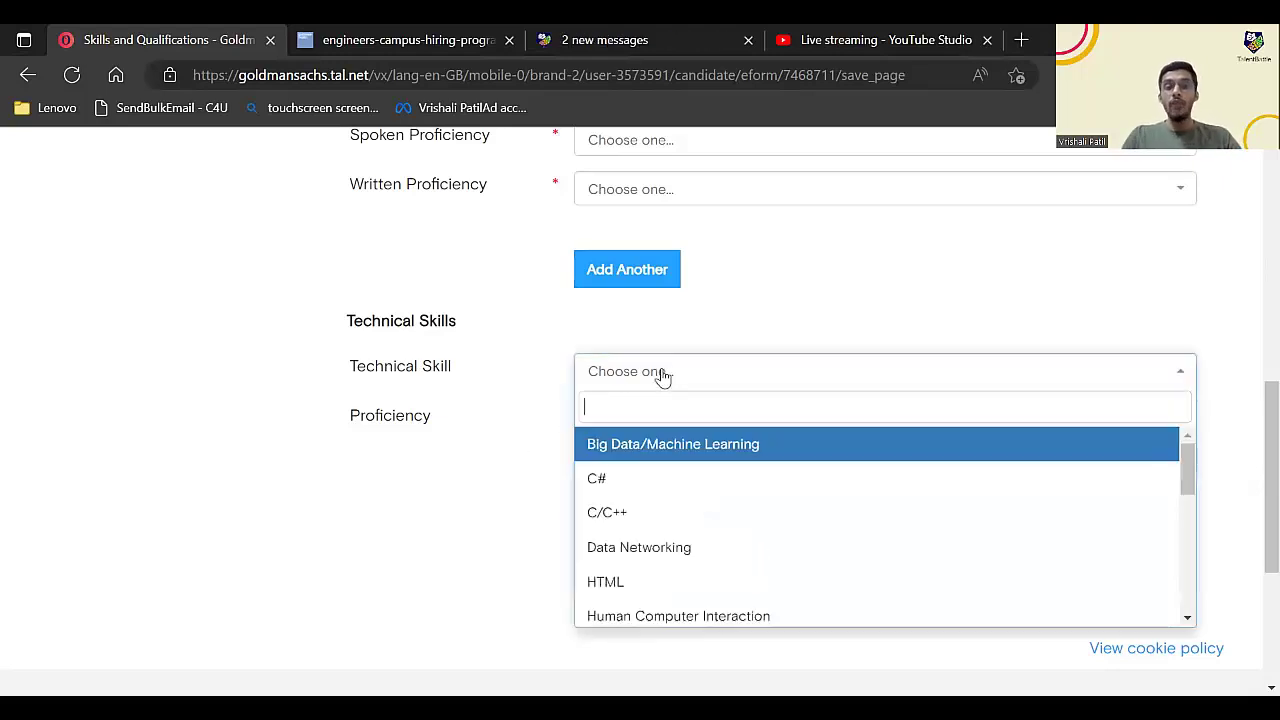
{"action": "left_click", "coordinate": [660, 444]}
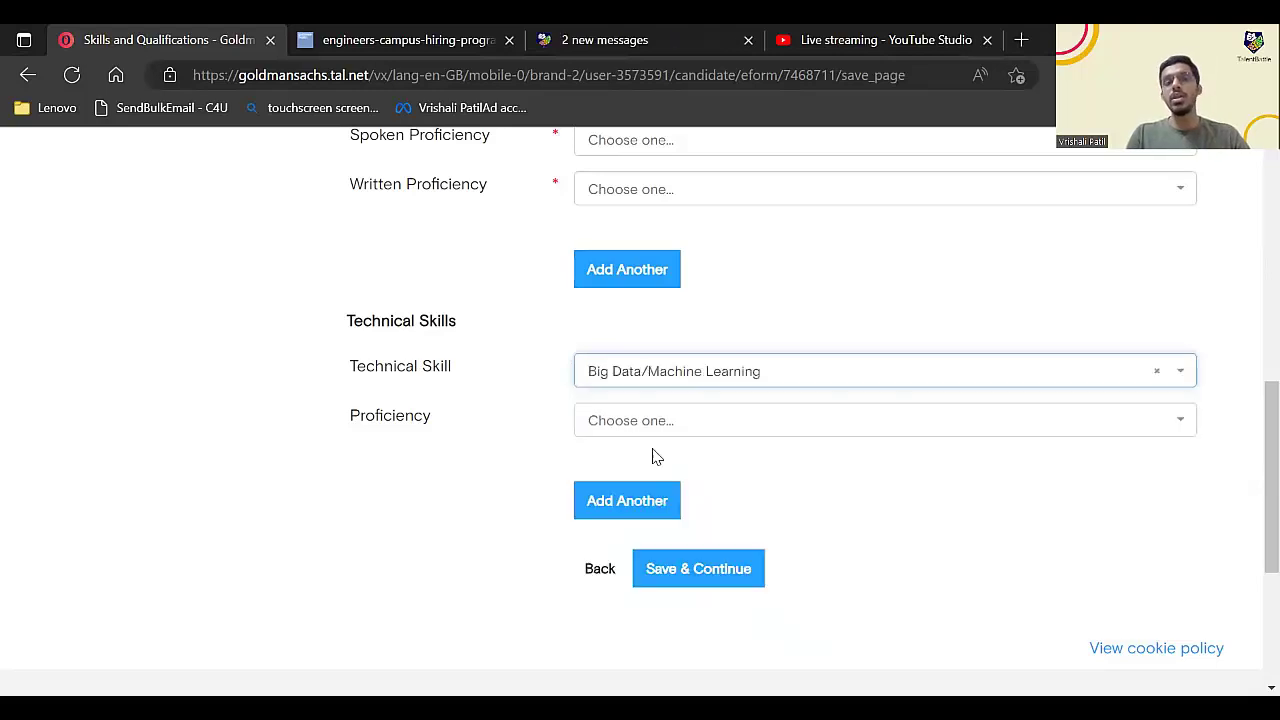
{"action": "left_click", "coordinate": [645, 422]}
{"action": "left_click", "coordinate": [618, 454]}
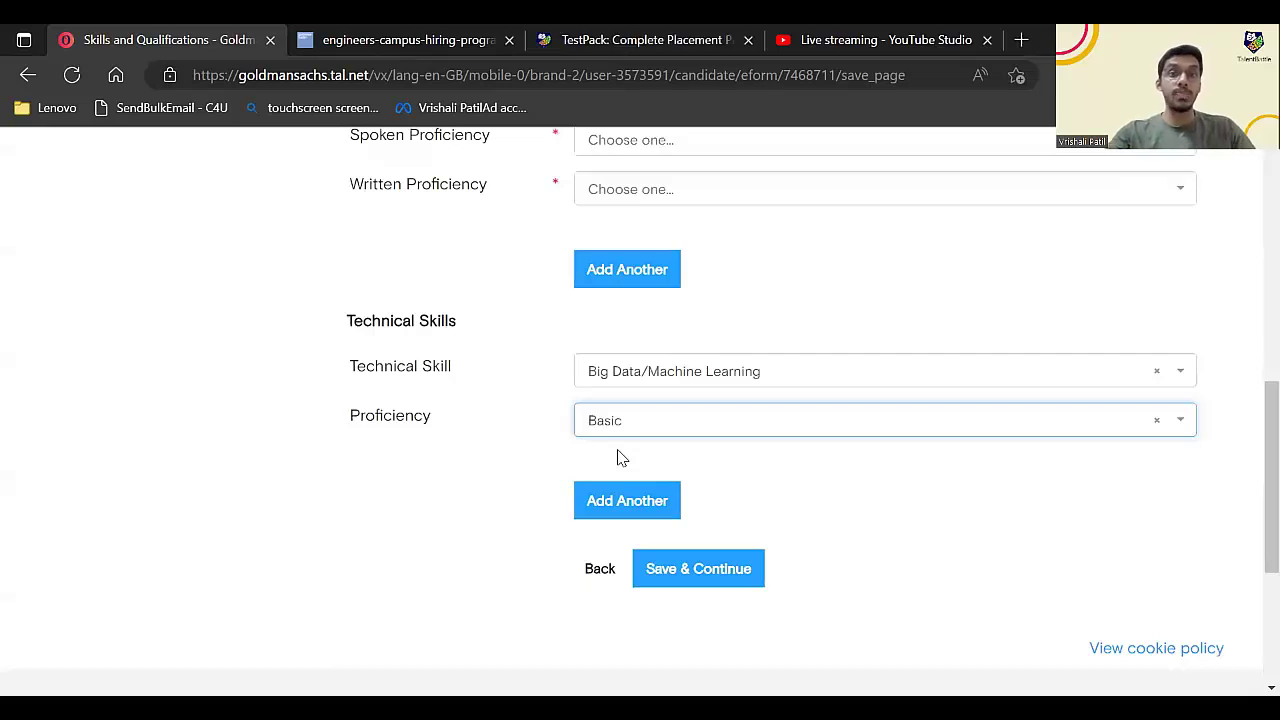
- Add a second Technical Skills entry and check its skill options without choosing one
{"action": "left_click", "coordinate": [623, 509]}
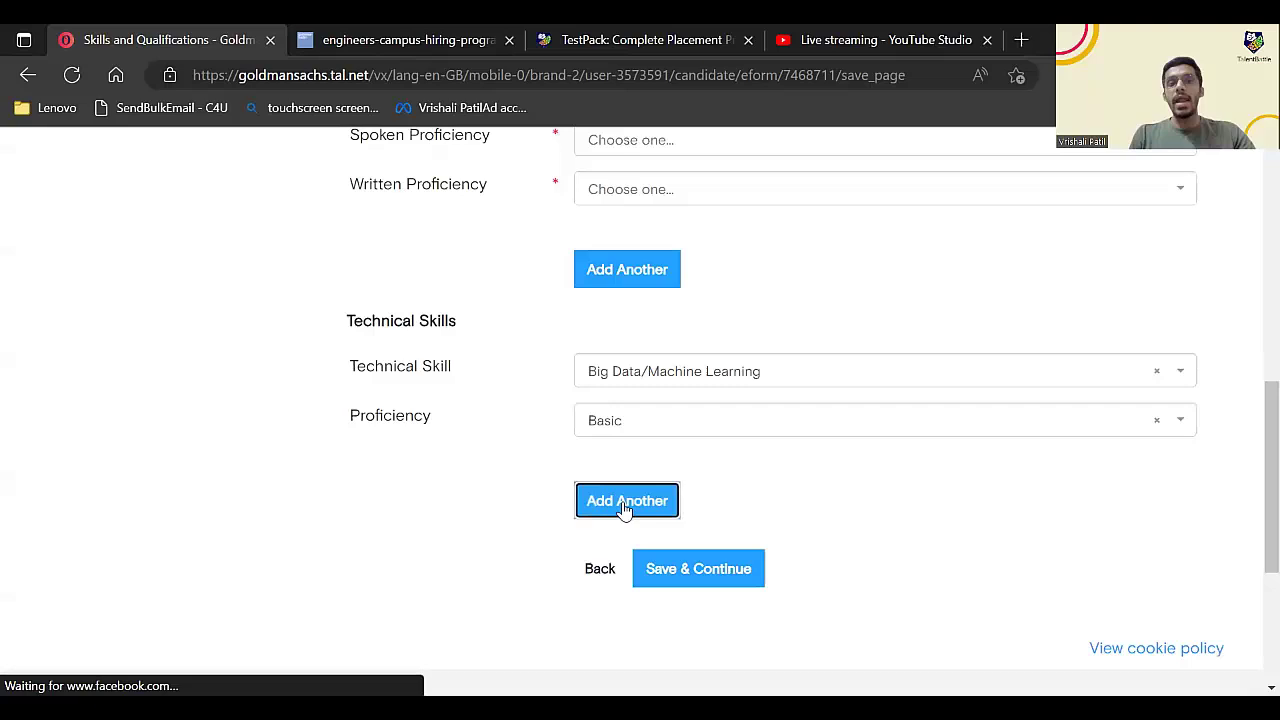
{"action": "scroll", "coordinate": [571, 366], "scroll_direction": "up", "scroll_amount": 1}
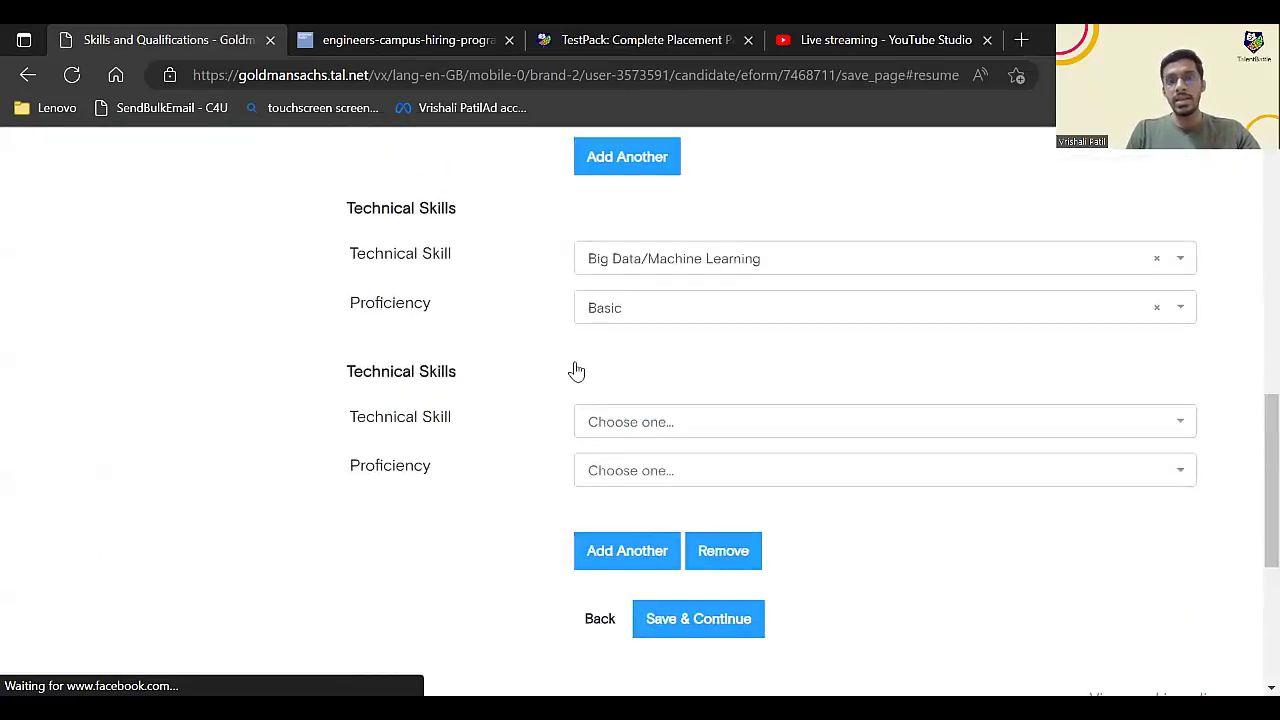
{"action": "left_click", "coordinate": [659, 432]}
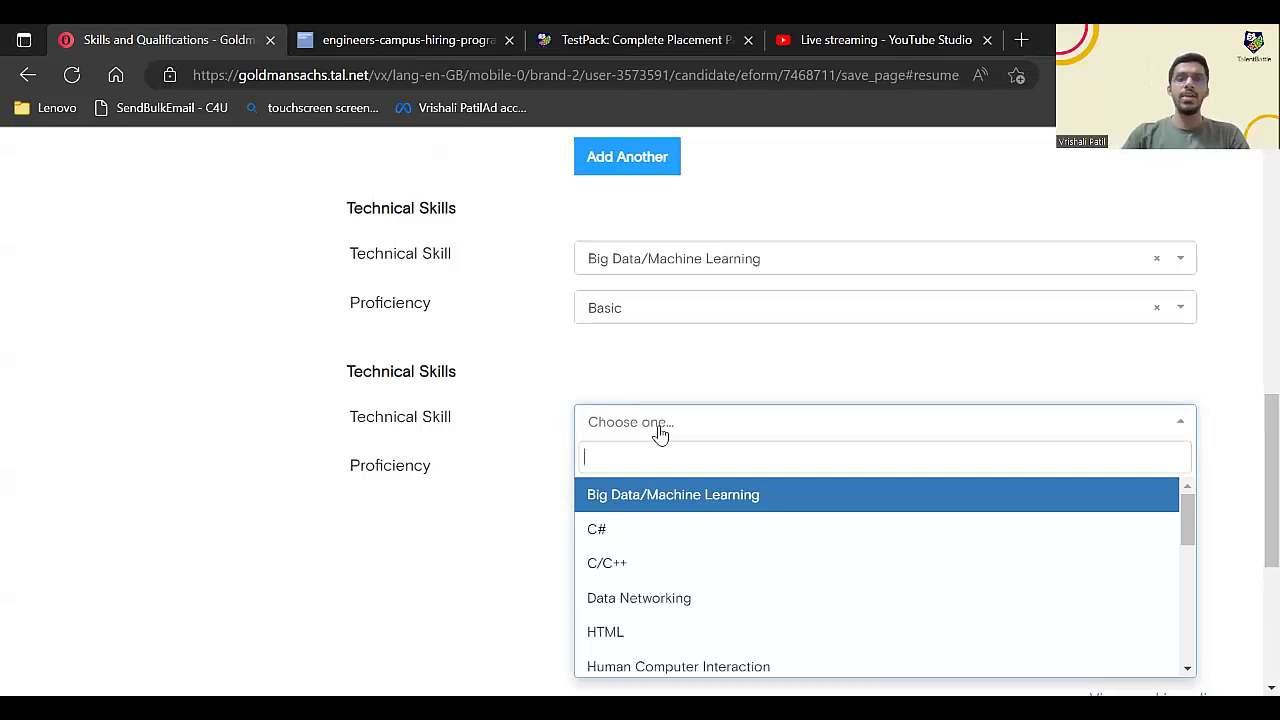
{"action": "scroll", "coordinate": [547, 402], "scroll_direction": "up", "scroll_amount": 4}
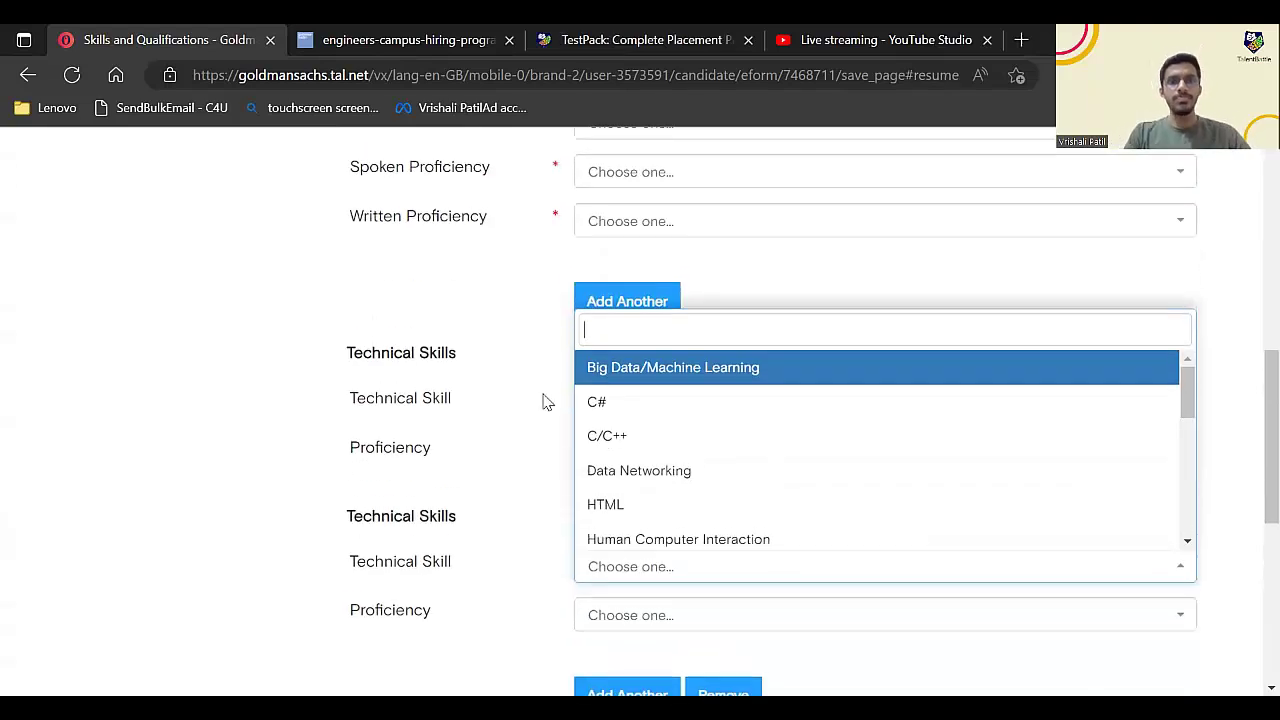
{"action": "scroll", "coordinate": [547, 402], "scroll_direction": "down", "scroll_amount": 7}
{"action": "left_click", "coordinate": [502, 324]}
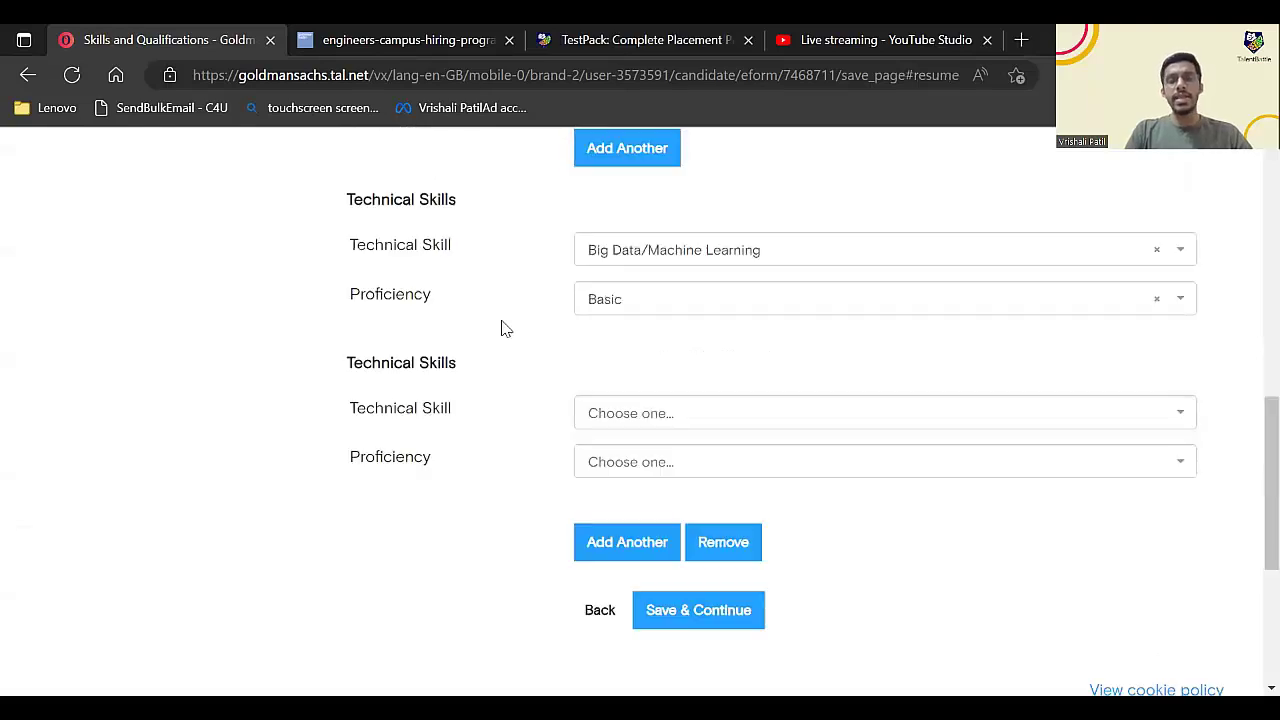
- Save the Skills and Qualifications section and continue to the Disclosures section
{"action": "scroll", "coordinate": [502, 324], "scroll_direction": "down", "scroll_amount": 1}
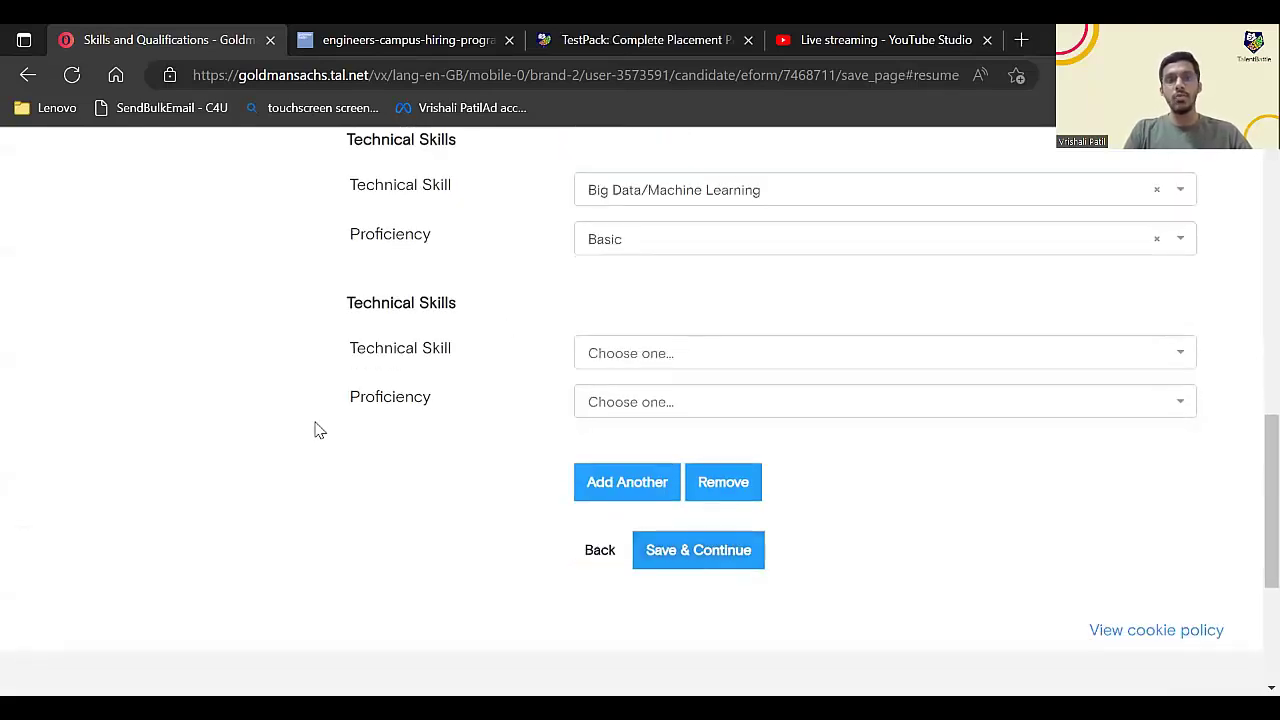
{"action": "scroll", "coordinate": [316, 429], "scroll_direction": "up", "scroll_amount": 4}
{"action": "scroll", "coordinate": [296, 342], "scroll_direction": "down", "scroll_amount": 3}
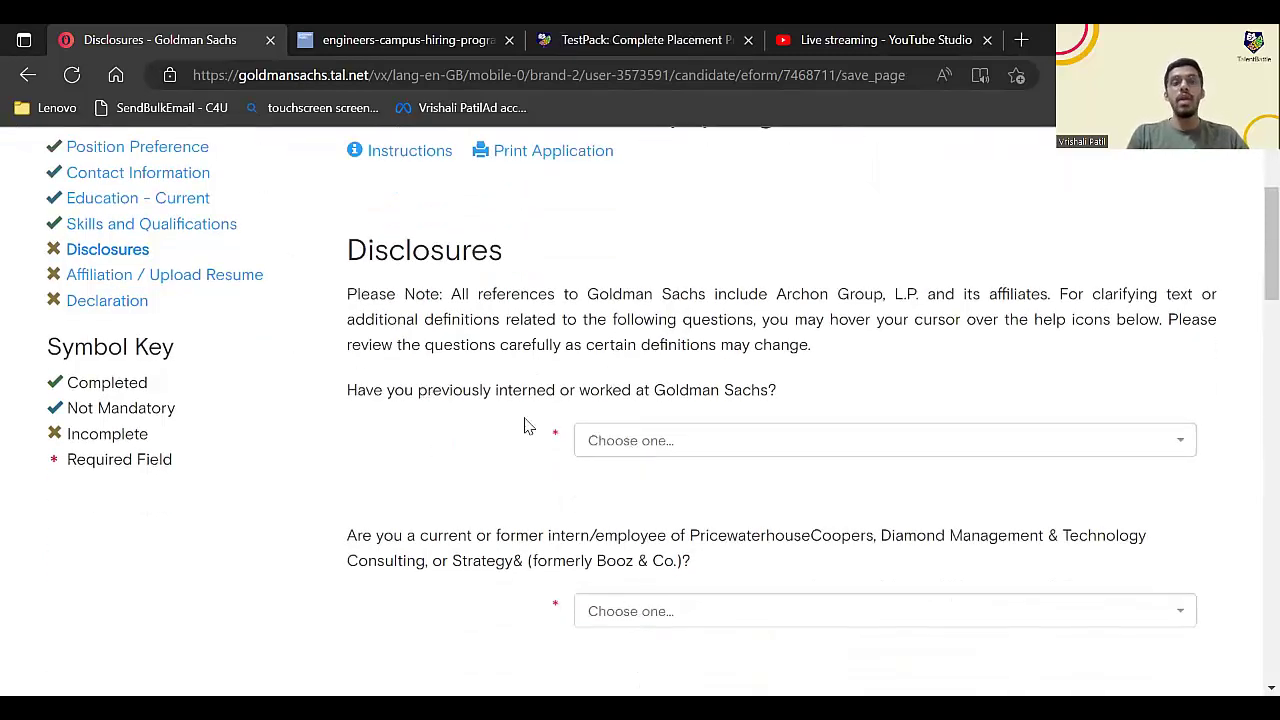
- Answer No to having previously interned or worked at Goldman Sachs and to being a current or former PricewaterhouseCoopers, Diamond or Strategy& intern/employee
{"action": "left_click", "coordinate": [660, 448]}
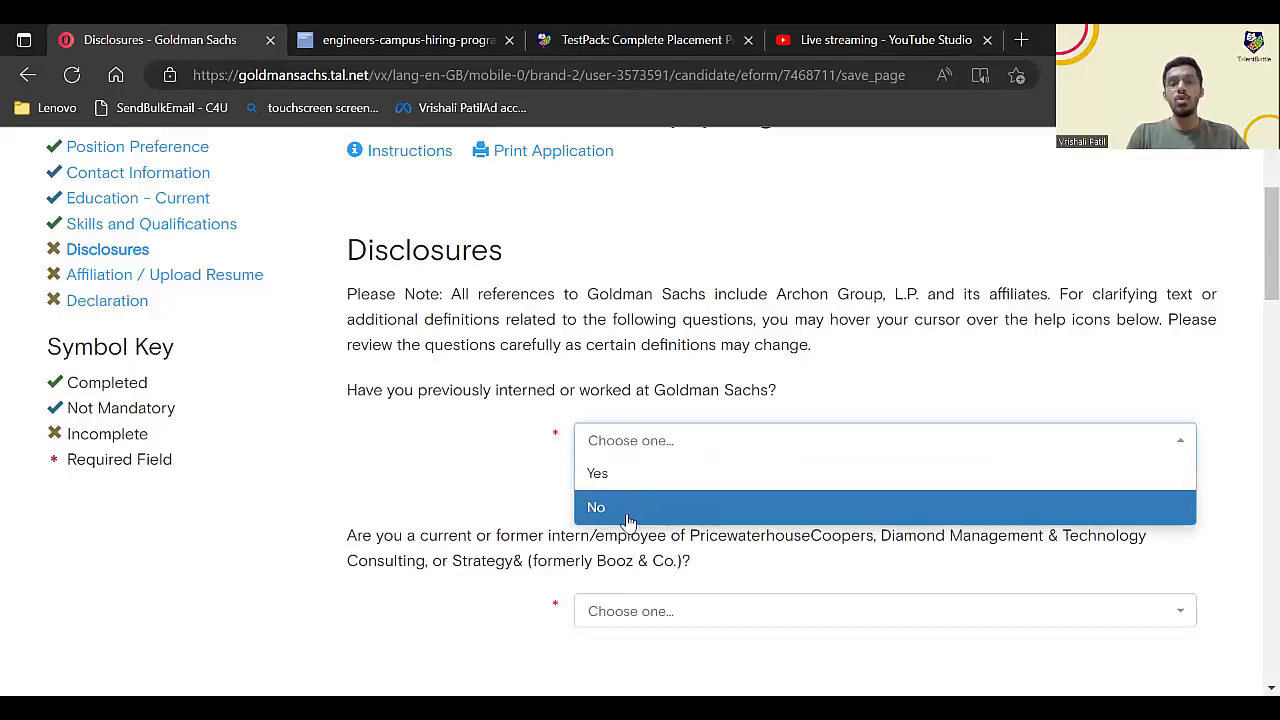
{"action": "left_click", "coordinate": [640, 505]}
{"action": "scroll", "coordinate": [629, 514], "scroll_direction": "down", "scroll_amount": 3}
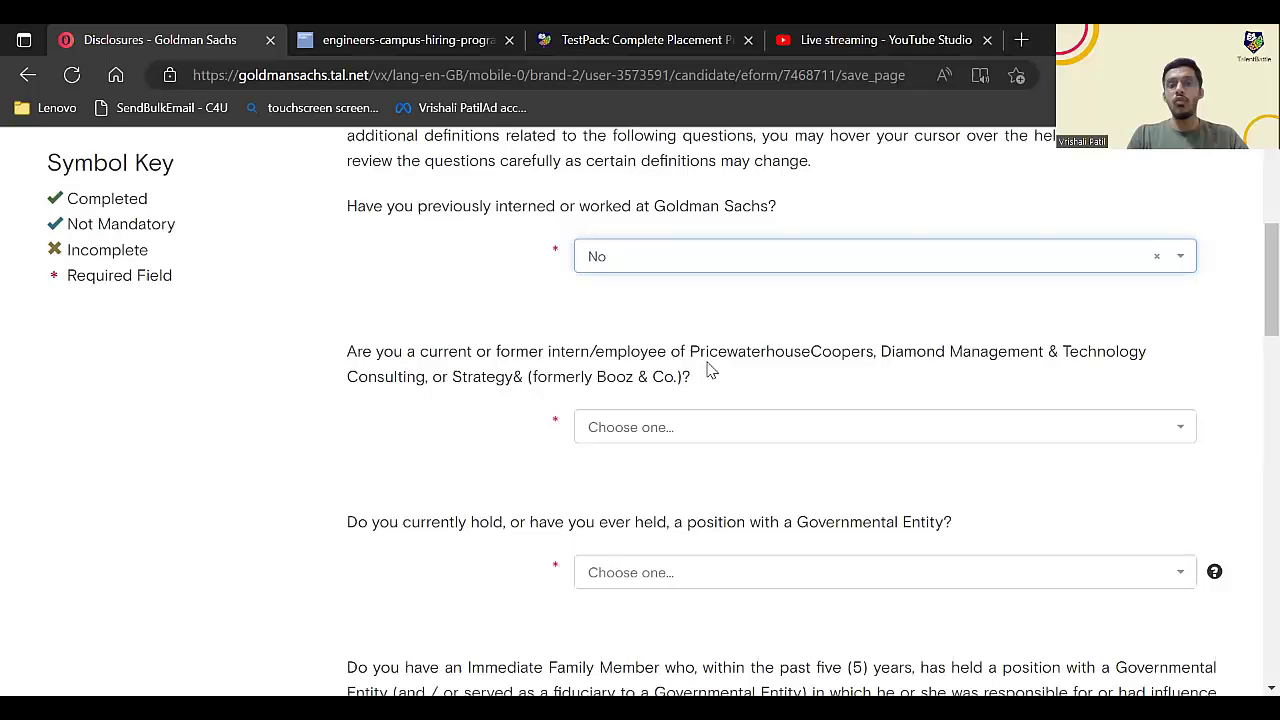
{"action": "left_click", "coordinate": [669, 427]}
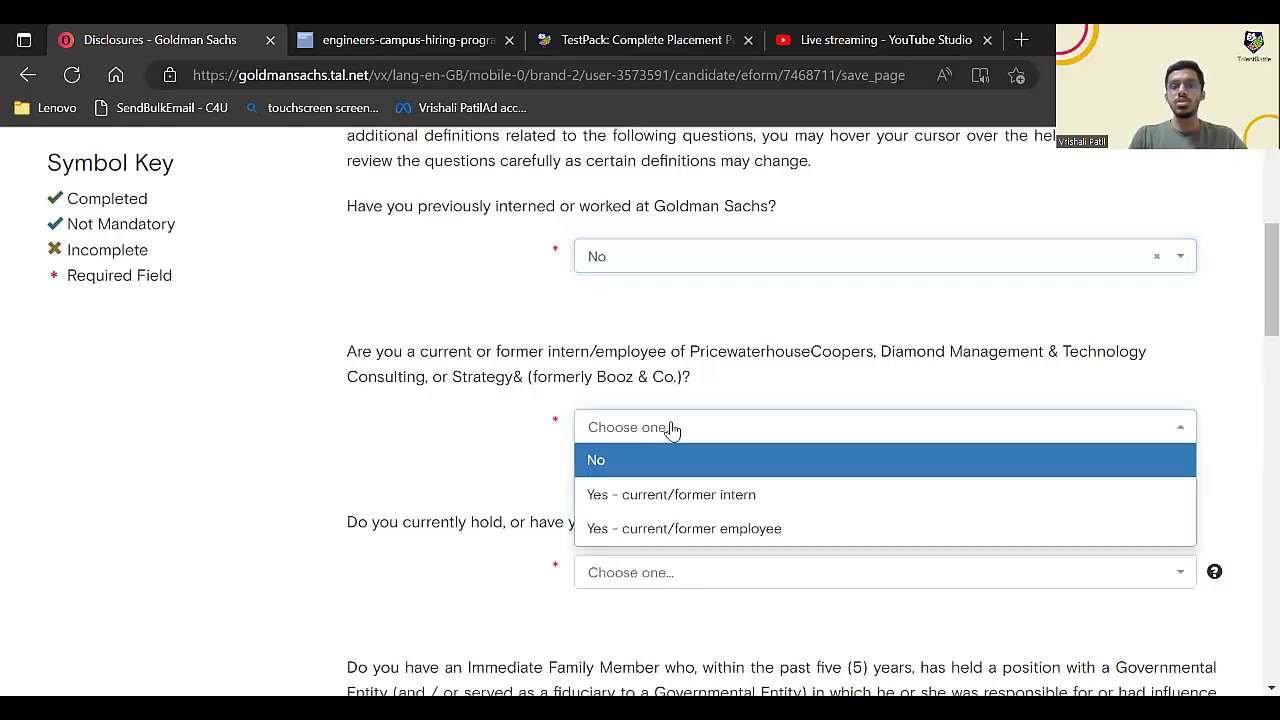
{"action": "left_click", "coordinate": [643, 466]}
{"action": "scroll", "coordinate": [643, 465], "scroll_direction": "down", "scroll_amount": 1}
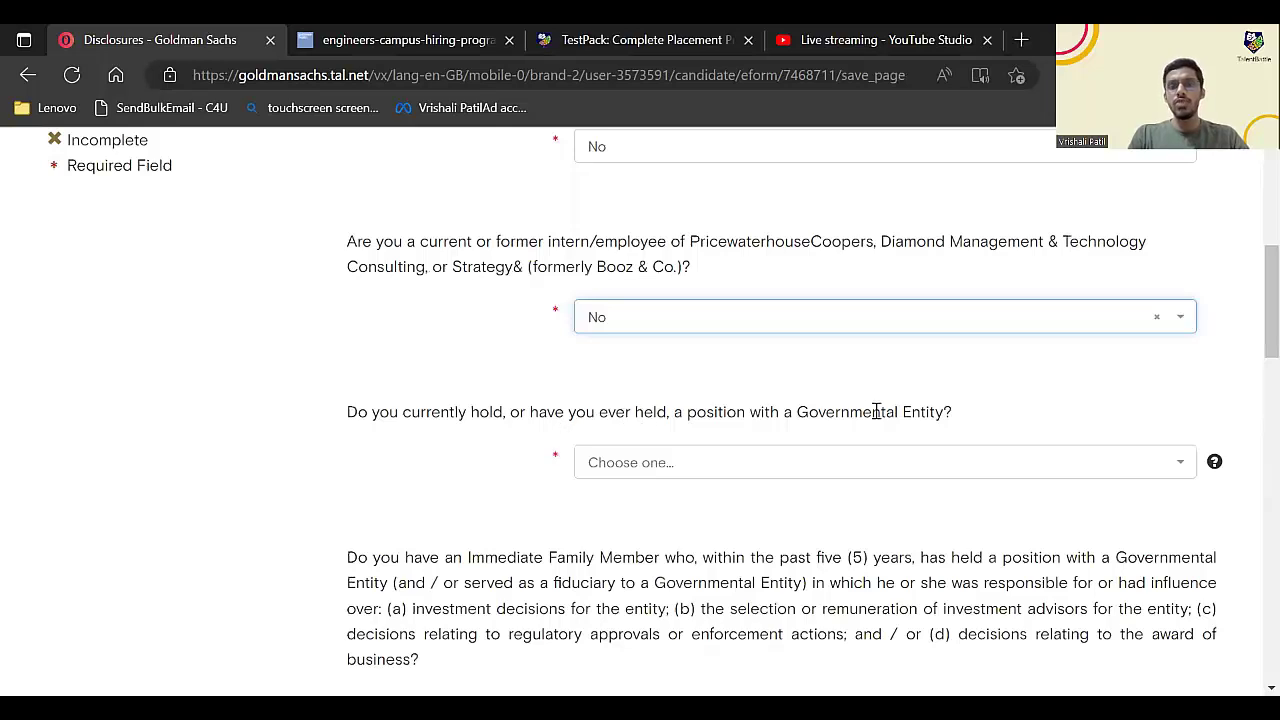
- Answer No to the questions on holding a Governmental Entity position, an Immediate Family Member's governmental position, and other conflict-of-interest relationships
{"action": "left_click", "coordinate": [680, 465]}
{"action": "left_click", "coordinate": [625, 529]}
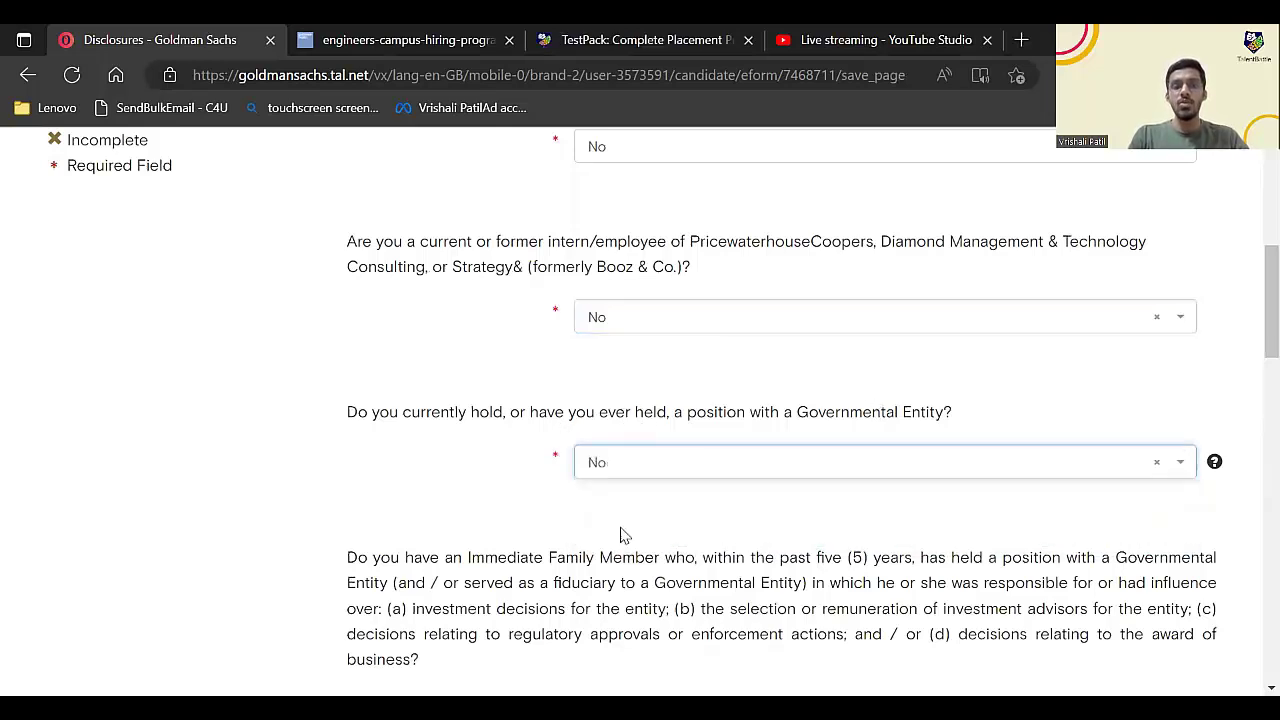
{"action": "scroll", "coordinate": [620, 534], "scroll_direction": "down", "scroll_amount": 2}
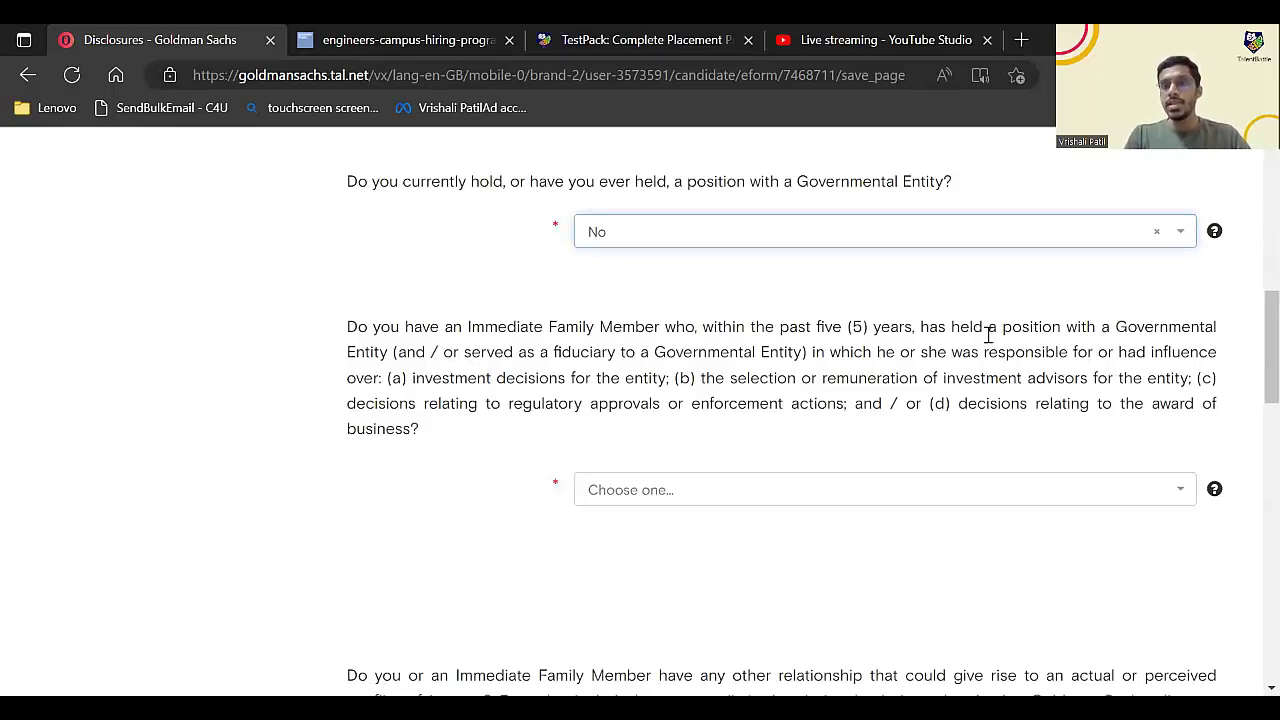
{"action": "left_click", "coordinate": [657, 490]}
{"action": "left_click", "coordinate": [606, 555]}
{"action": "scroll", "coordinate": [600, 555], "scroll_direction": "down", "scroll_amount": 3}
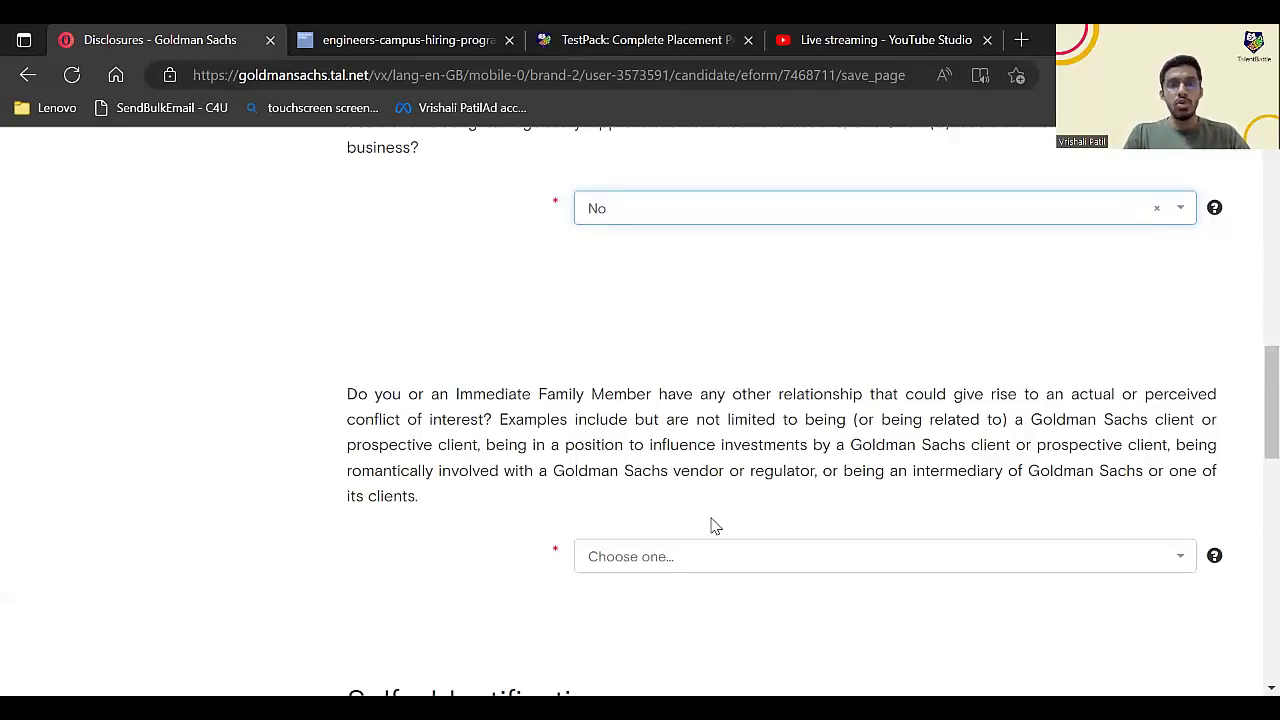
{"action": "left_click", "coordinate": [689, 557]}
{"action": "left_click", "coordinate": [640, 622]}
- Set Gender to Male in the self-identification questions
{"action": "scroll", "coordinate": [634, 586], "scroll_direction": "down", "scroll_amount": 6}
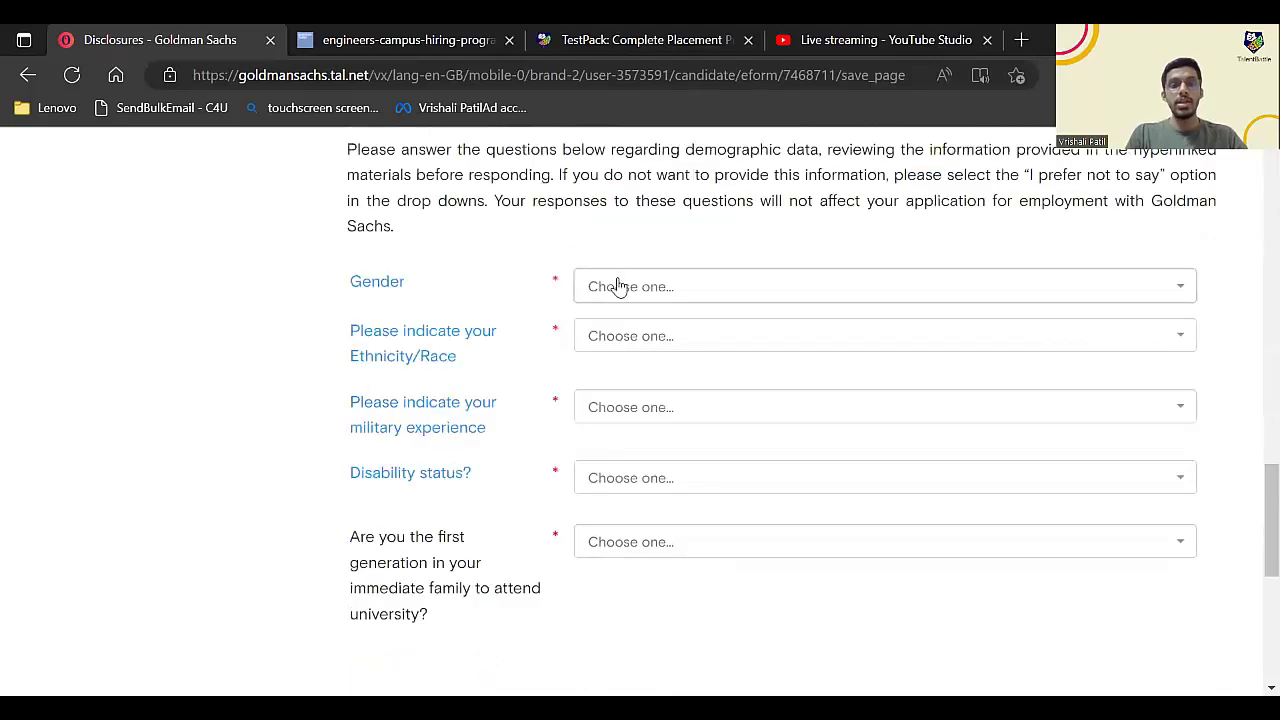
{"action": "left_click", "coordinate": [645, 284]}
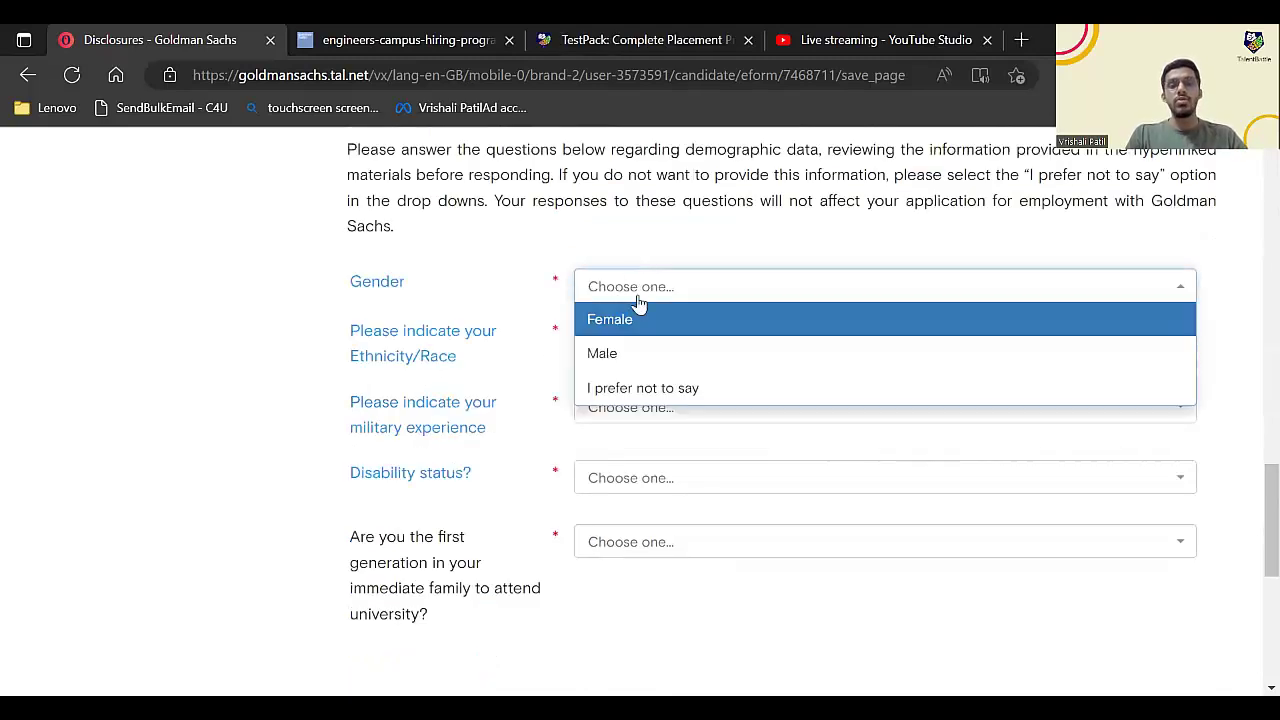
{"action": "left_click", "coordinate": [614, 354]}
{"action": "left_click", "coordinate": [623, 297]}
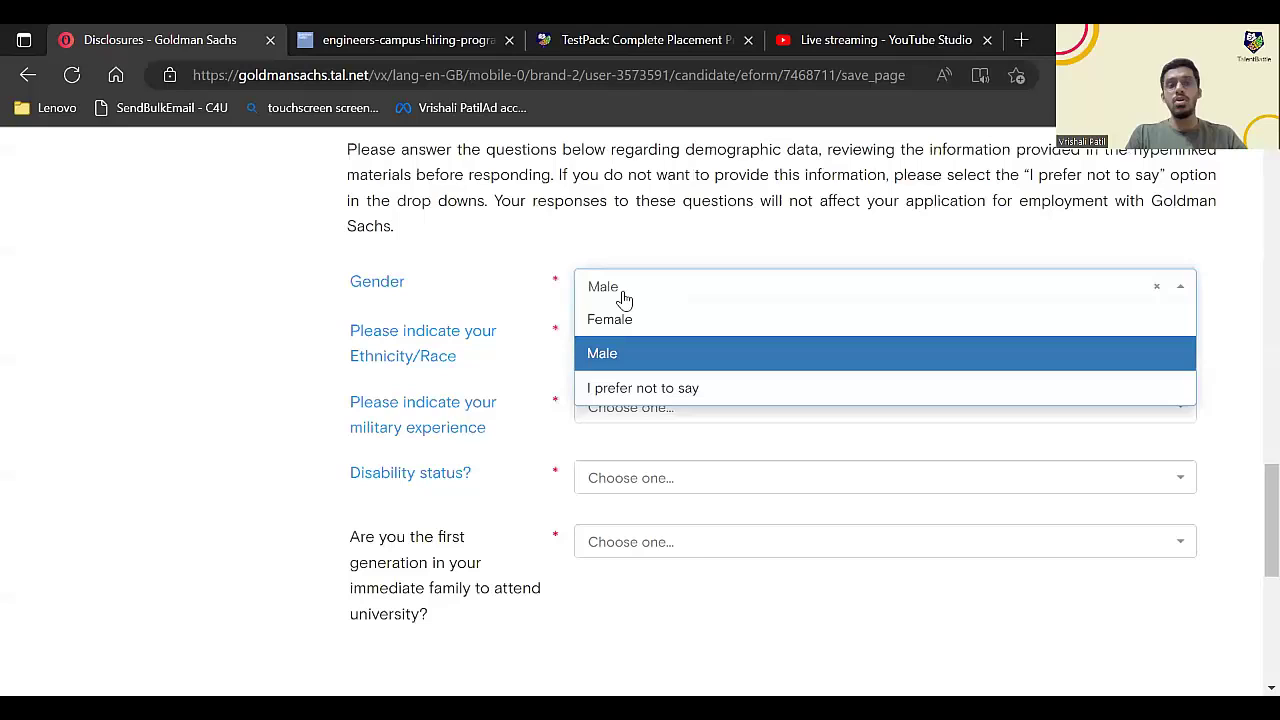
{"action": "left_click", "coordinate": [611, 362]}
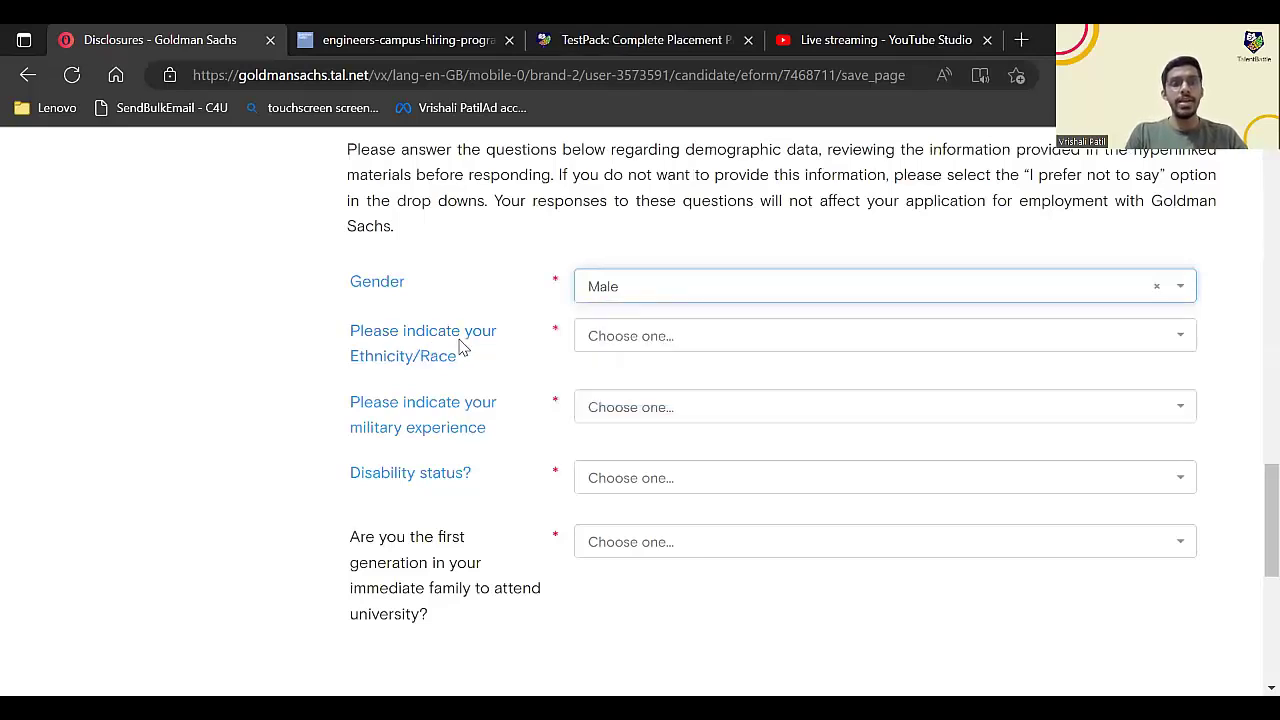
- Set the Ethnicity/Race to Asian and the race details to Asian - Indian
{"action": "left_click", "coordinate": [648, 336]}
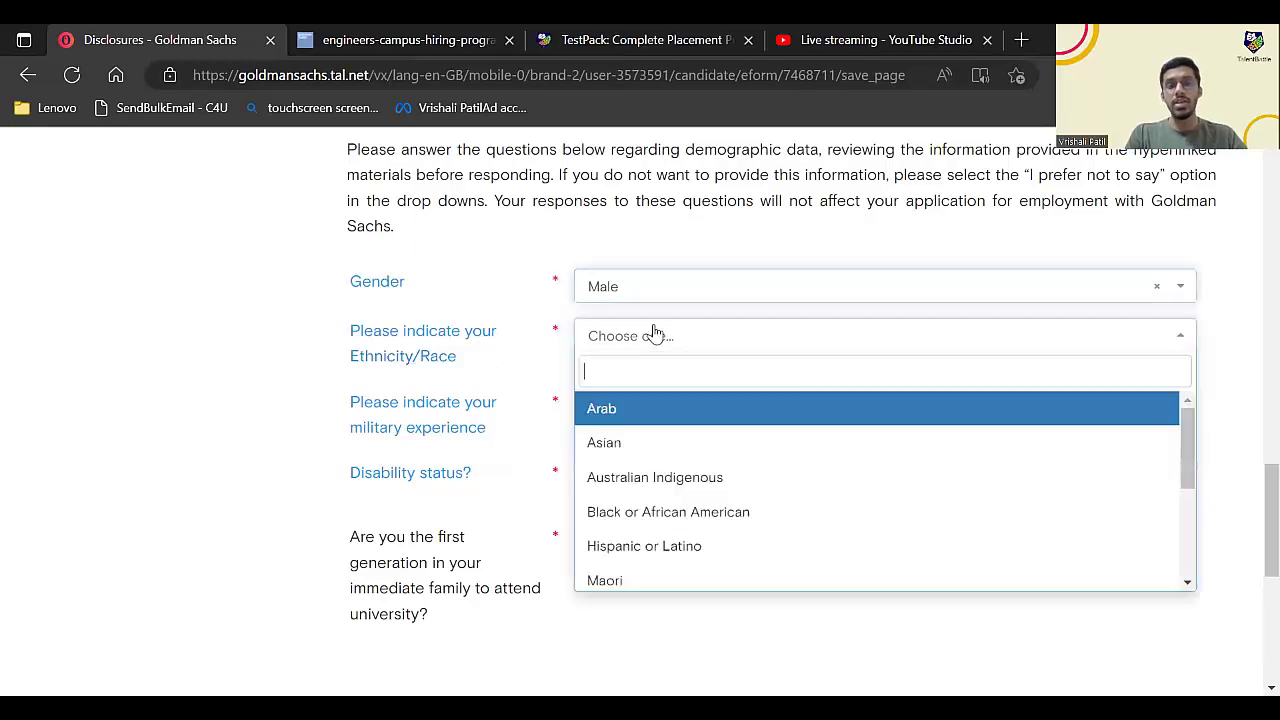
{"action": "left_click", "coordinate": [630, 447]}
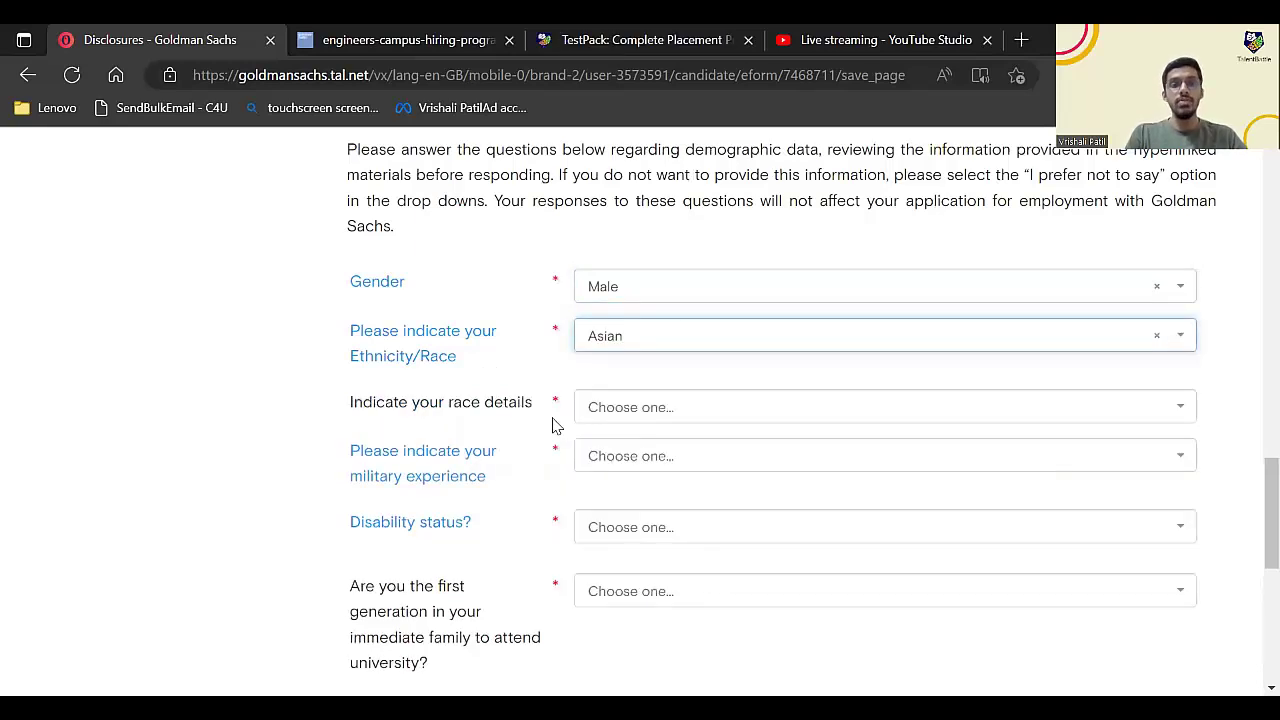
{"action": "left_click", "coordinate": [627, 414]}
{"action": "left_click", "coordinate": [612, 352]}
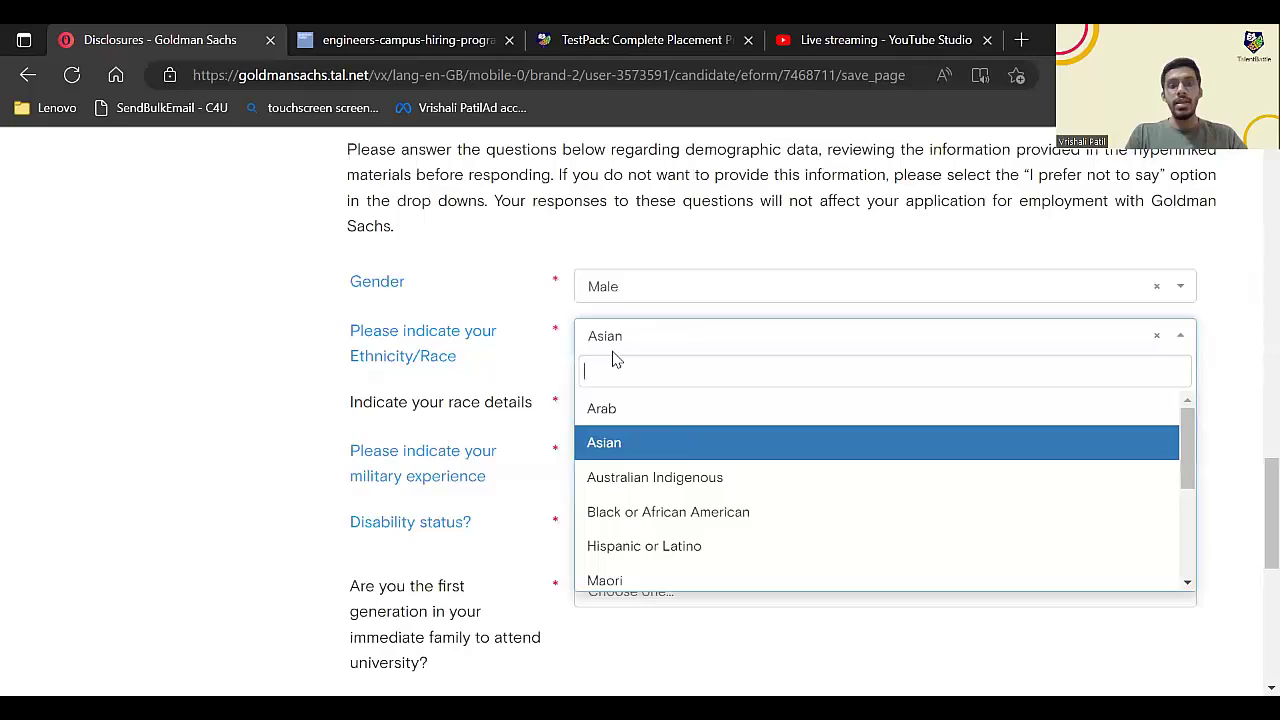
{"action": "scroll", "coordinate": [630, 460], "scroll_direction": "down", "scroll_amount": 3}
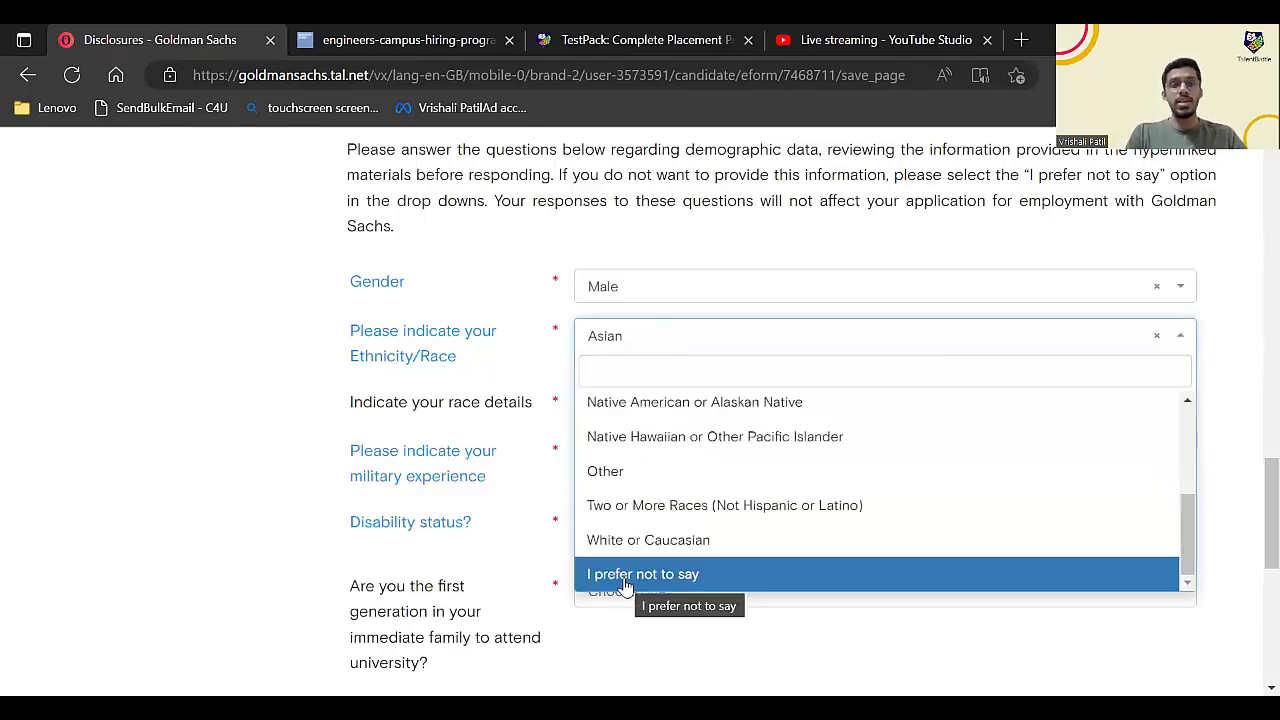
{"action": "left_click", "coordinate": [531, 363]}
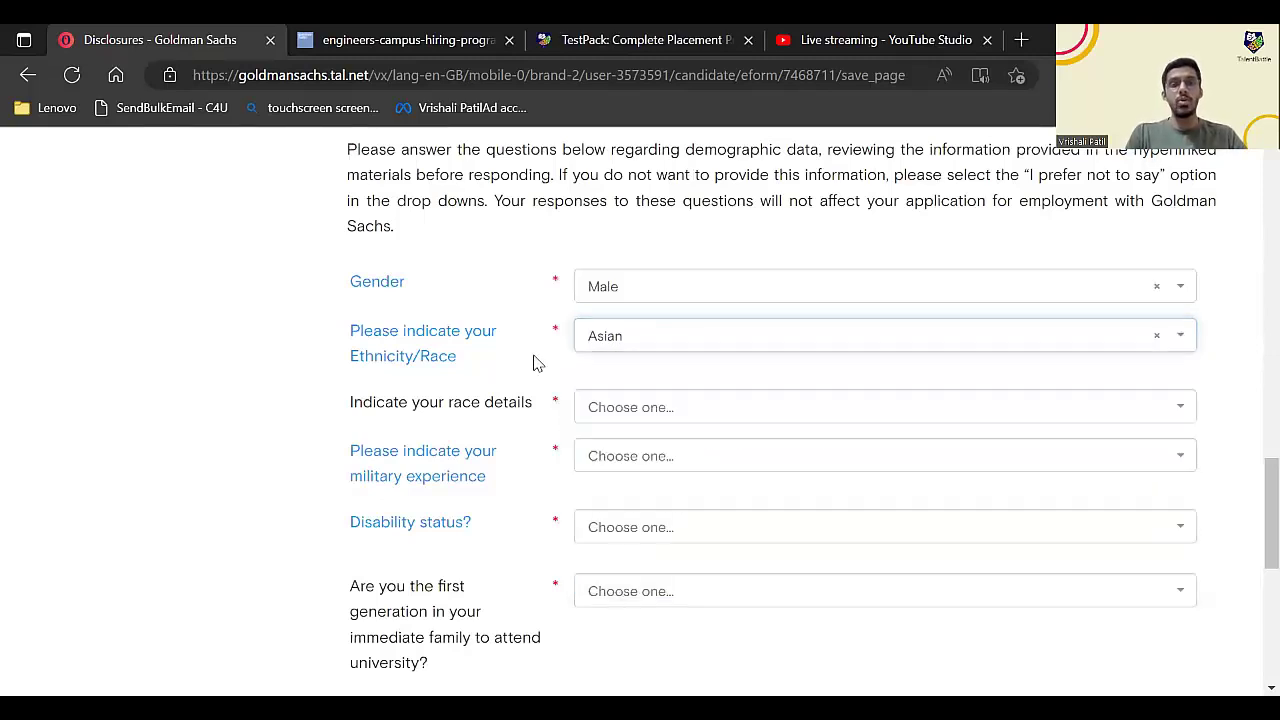
{"action": "left_click", "coordinate": [634, 406]}
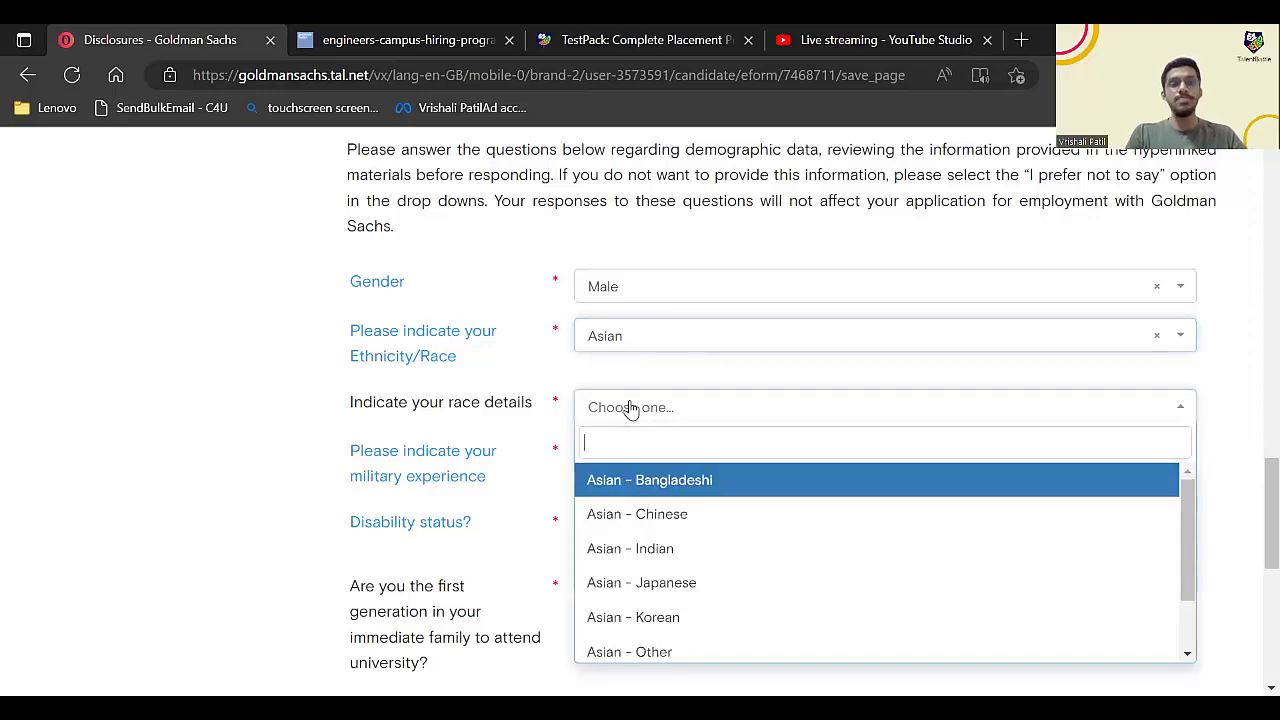
{"action": "left_click", "coordinate": [630, 548]}
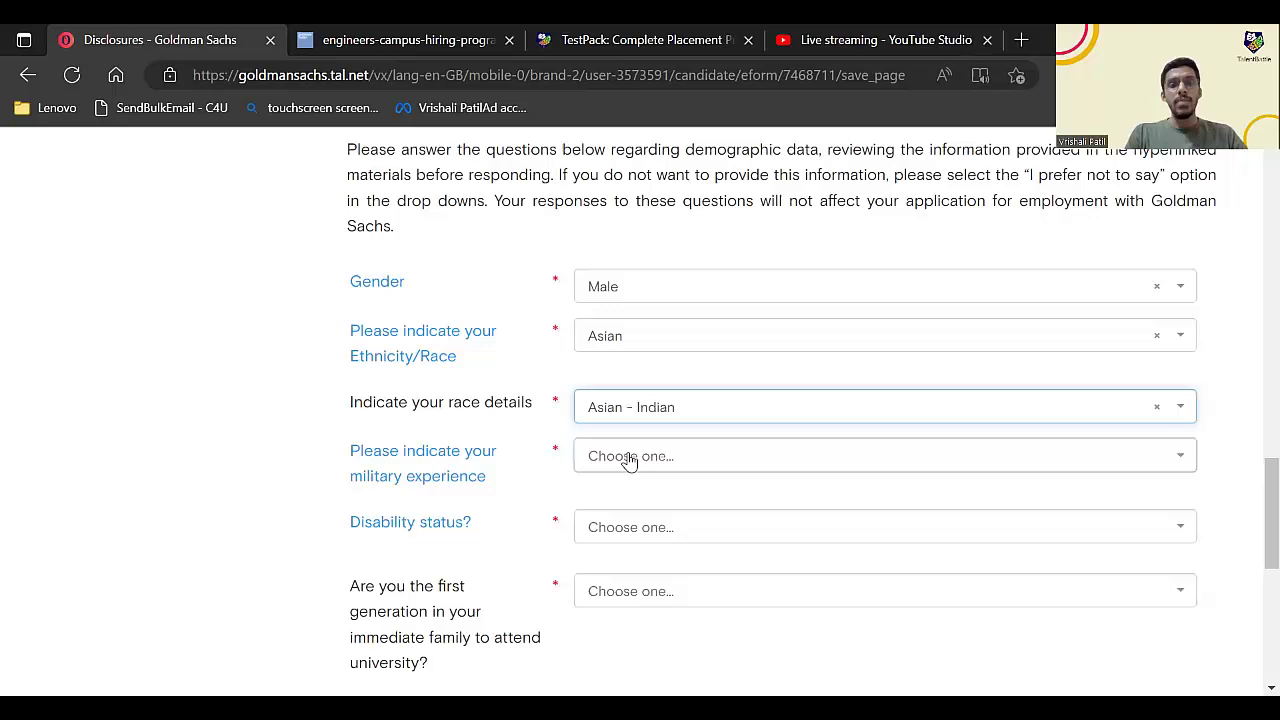
- Set military experience to No military experience / No obligation and answer the disability status with No, I Don't Have A Disability
{"action": "left_click", "coordinate": [630, 458]}
{"action": "left_click", "coordinate": [630, 488]}
{"action": "left_click", "coordinate": [623, 527]}
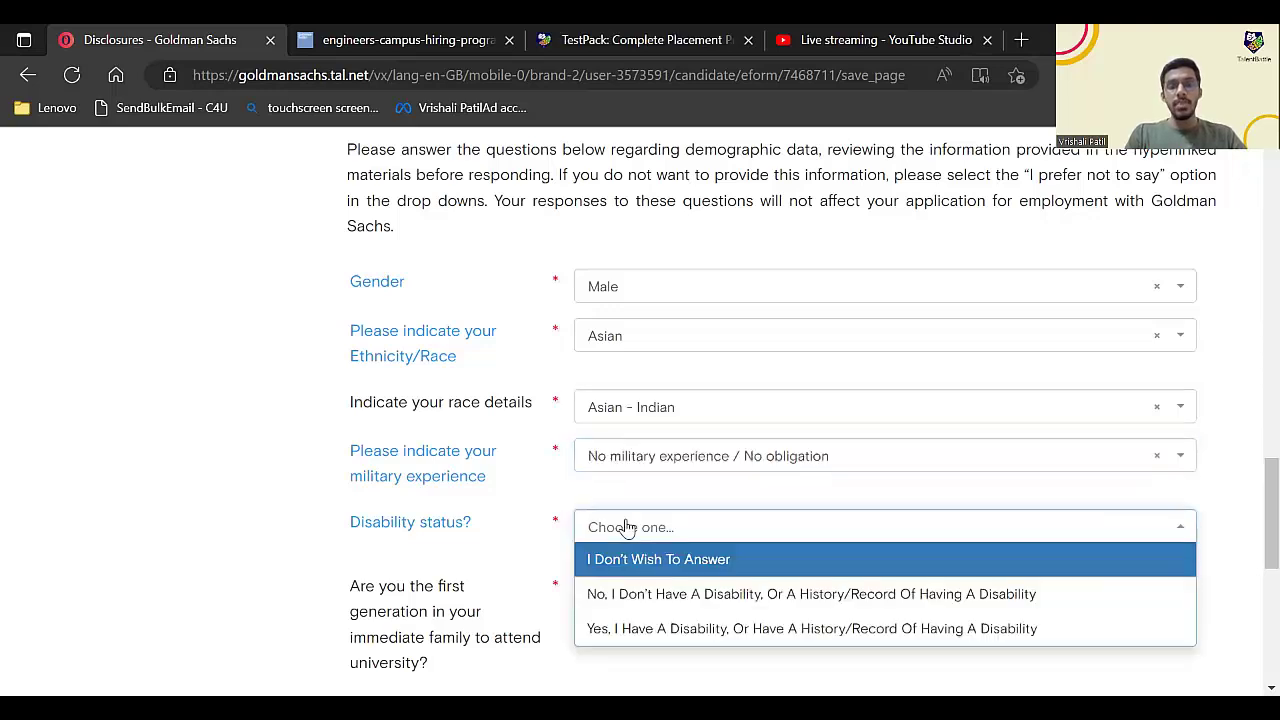
{"action": "left_click", "coordinate": [618, 594]}
- Answer No to being the first generation in the family to attend university, and save the Disclosures section
{"action": "scroll", "coordinate": [617, 589], "scroll_direction": "down", "scroll_amount": 1}
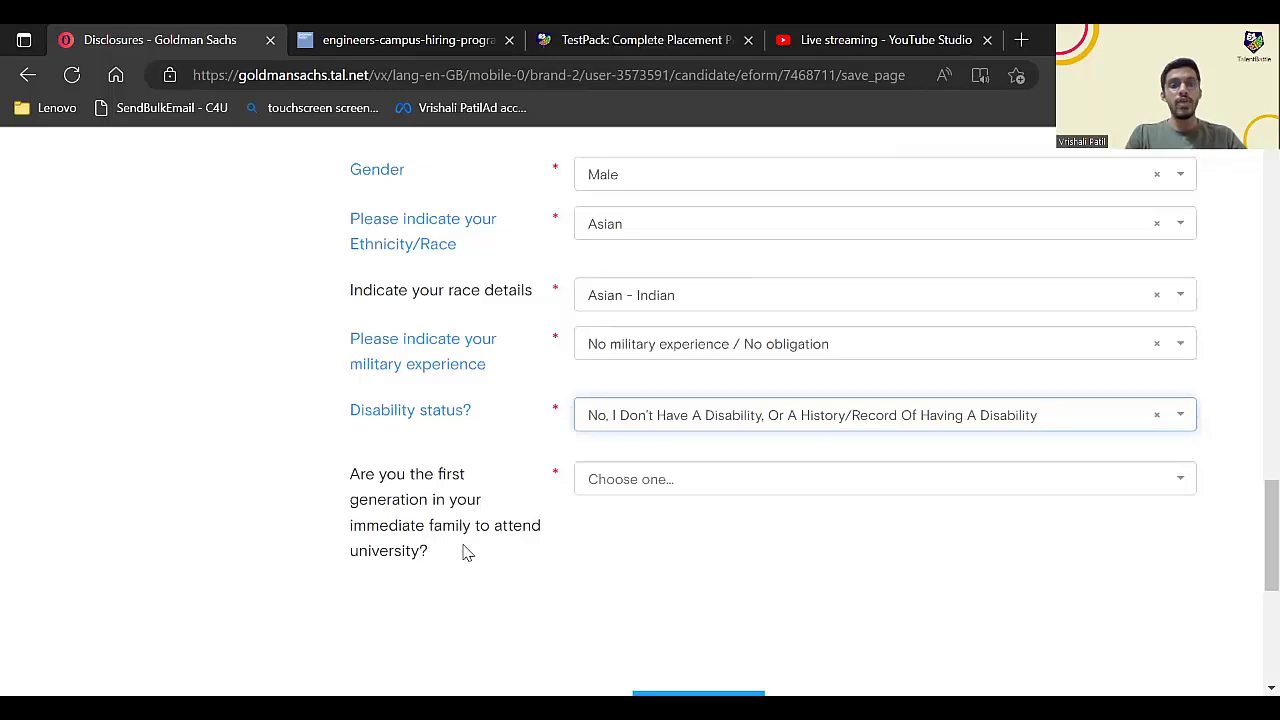
{"action": "left_click", "coordinate": [636, 481]}
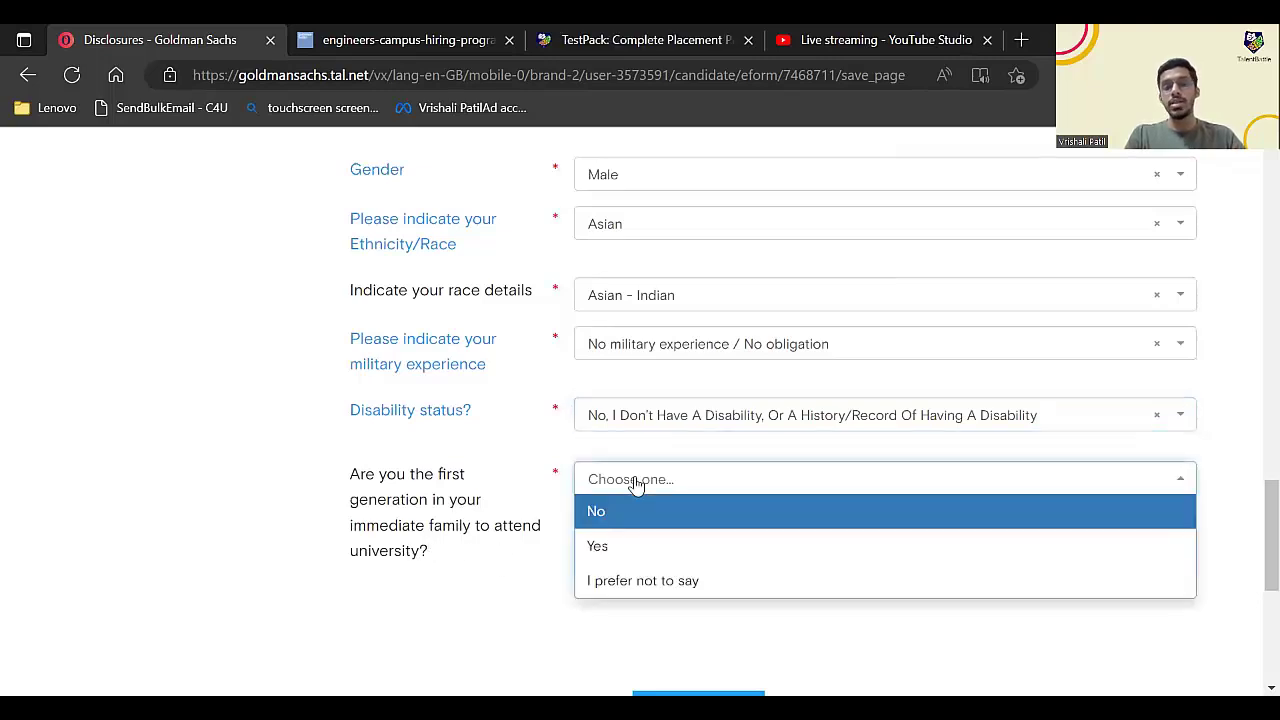
{"action": "left_click", "coordinate": [620, 512]}
{"action": "left_click", "coordinate": [622, 485]}
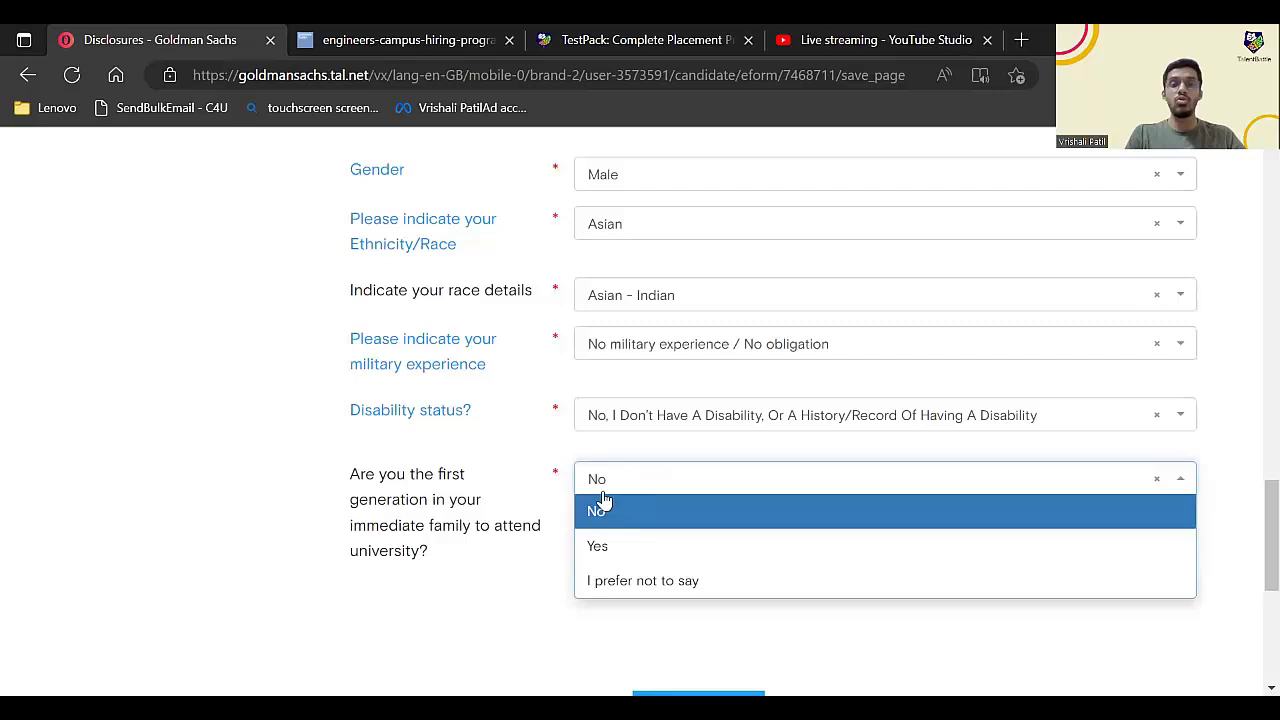
{"action": "left_click", "coordinate": [605, 513]}
{"action": "scroll", "coordinate": [603, 515], "scroll_direction": "up", "scroll_amount": 2}
{"action": "scroll", "coordinate": [603, 515], "scroll_direction": "down", "scroll_amount": 3}
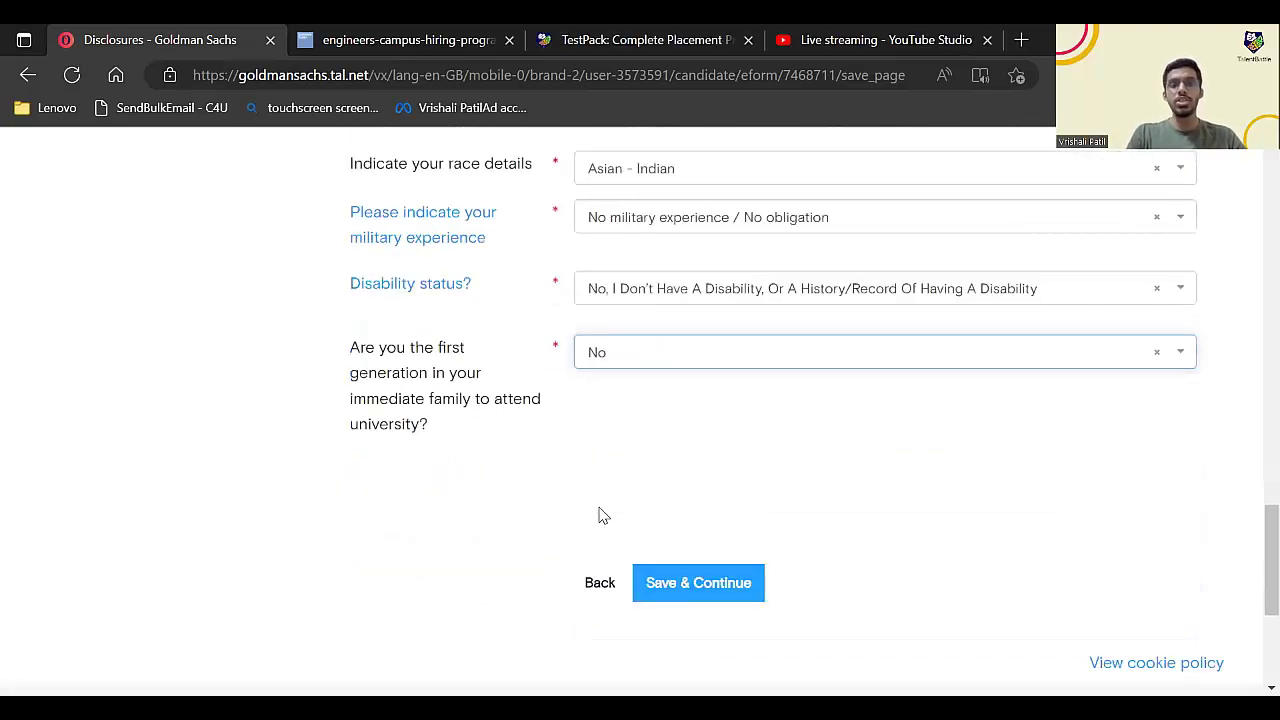
{"action": "left_click", "coordinate": [706, 585]}
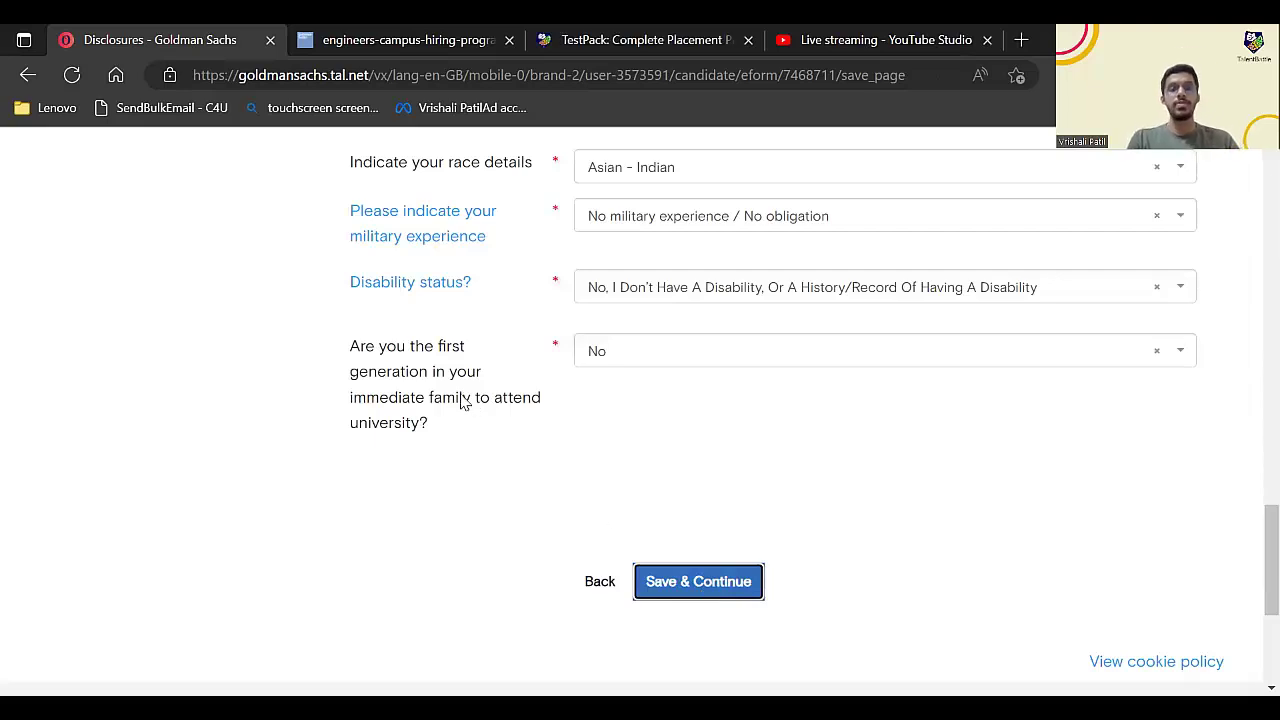
- Look over the Affiliation / Upload Resume section and check the Programs / Partnerships options without choosing one
{"action": "scroll", "coordinate": [463, 401], "scroll_direction": "down", "scroll_amount": 2}
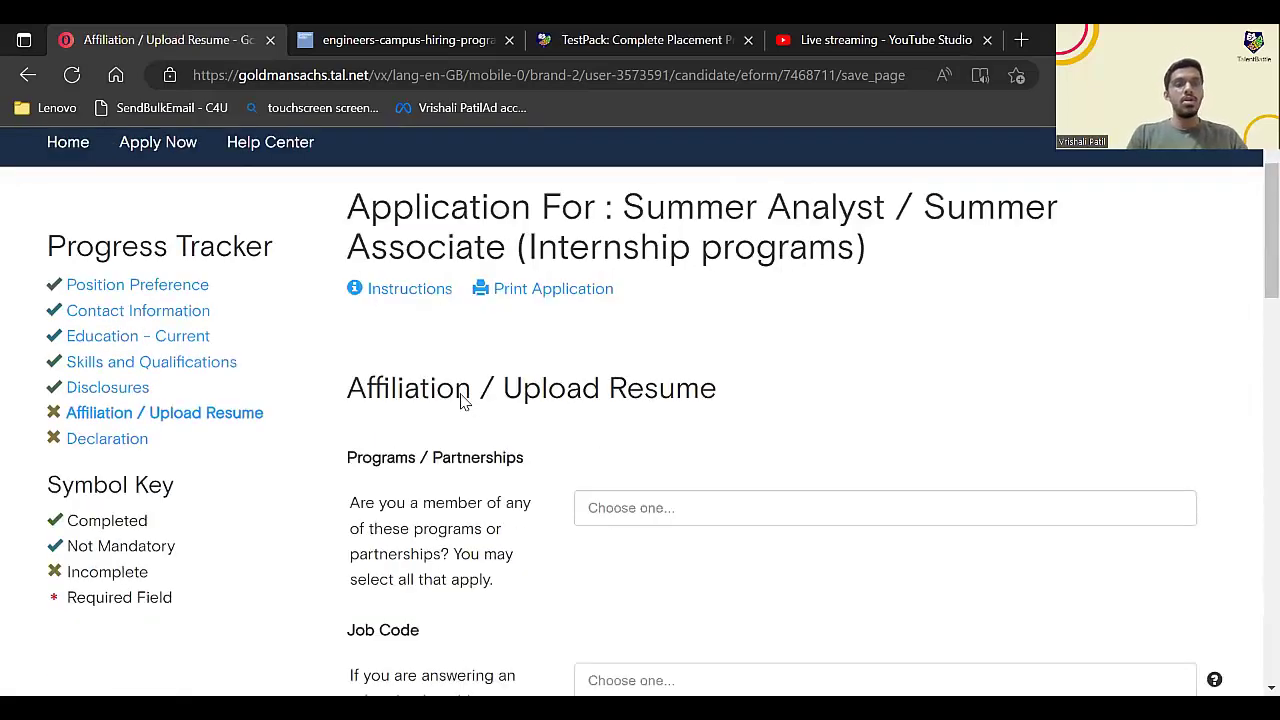
{"action": "scroll", "coordinate": [463, 401], "scroll_direction": "down", "scroll_amount": 1}
{"action": "scroll", "coordinate": [463, 401], "scroll_direction": "down", "scroll_amount": 5}
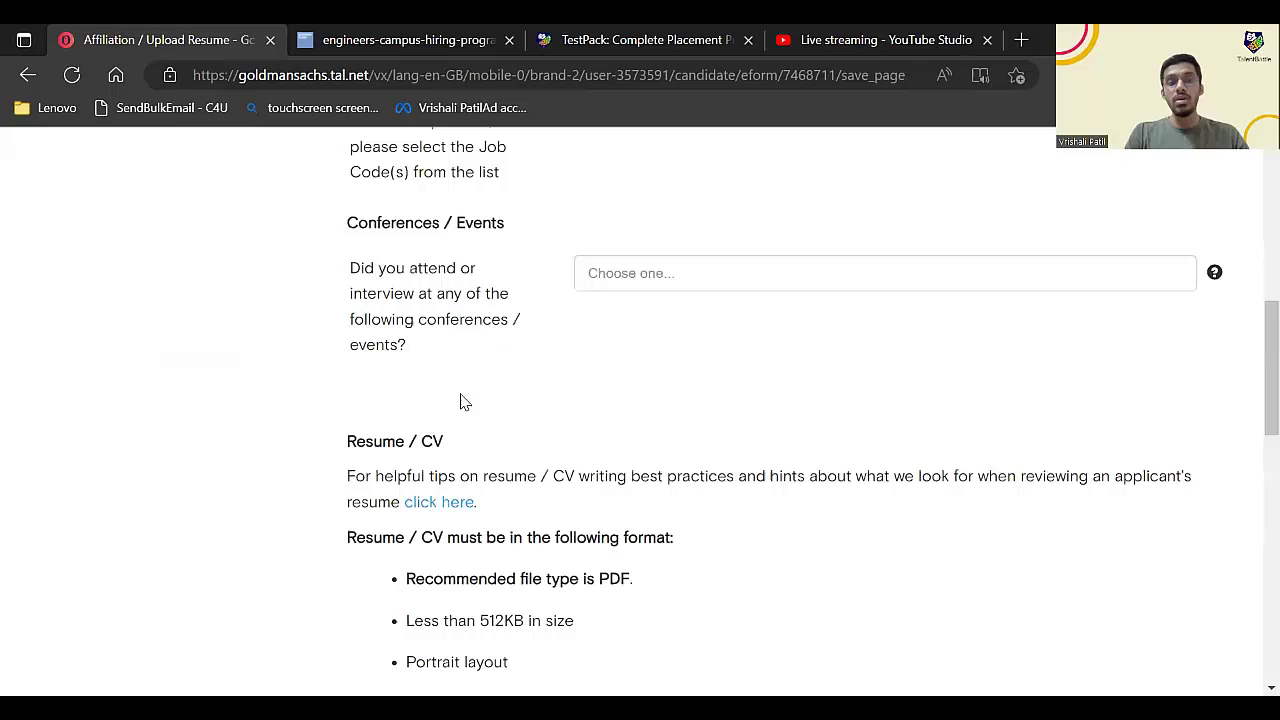
{"action": "scroll", "coordinate": [463, 401], "scroll_direction": "up", "scroll_amount": 6}
{"action": "scroll", "coordinate": [463, 401], "scroll_direction": "up", "scroll_amount": 1}
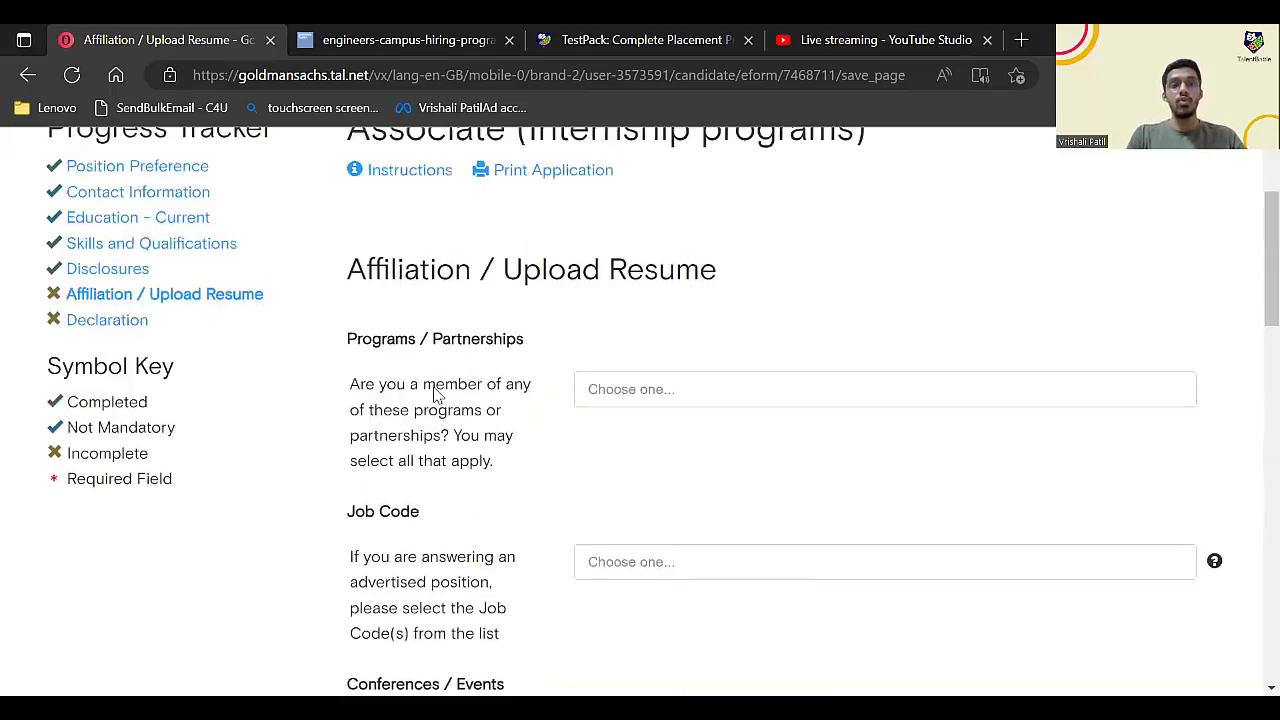
{"action": "left_click", "coordinate": [622, 386]}
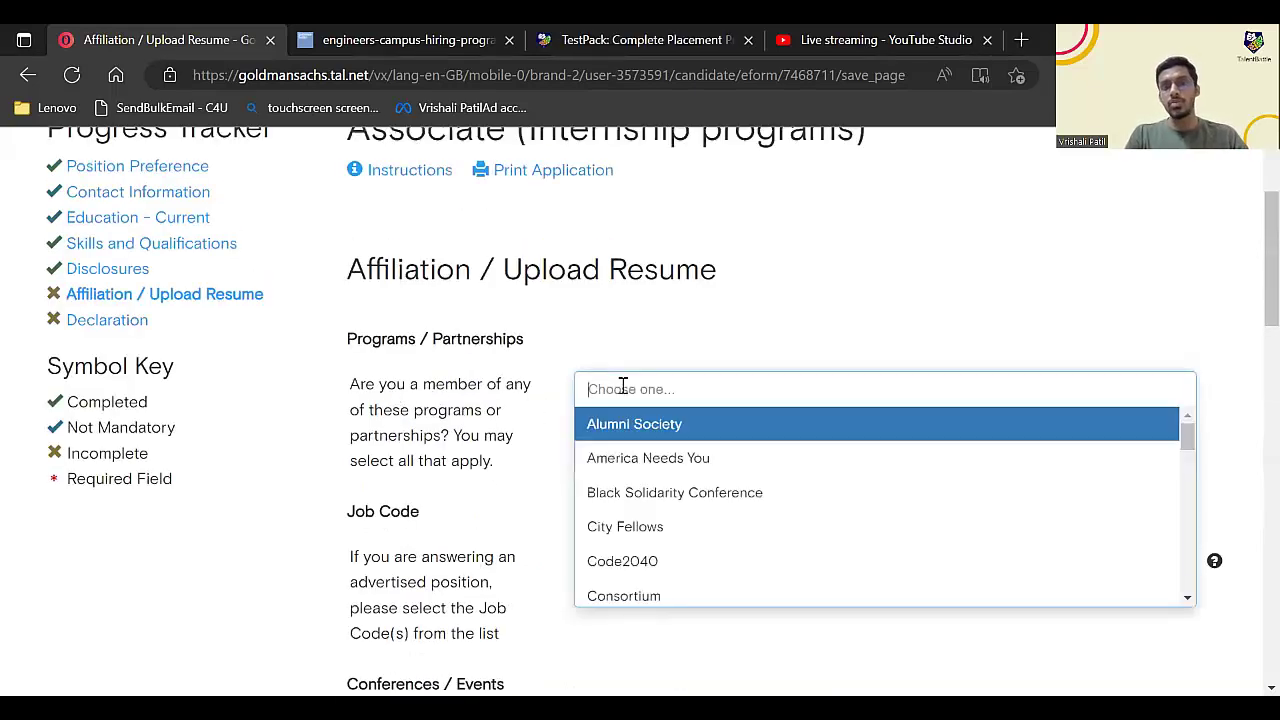
{"action": "left_click", "coordinate": [545, 535]}
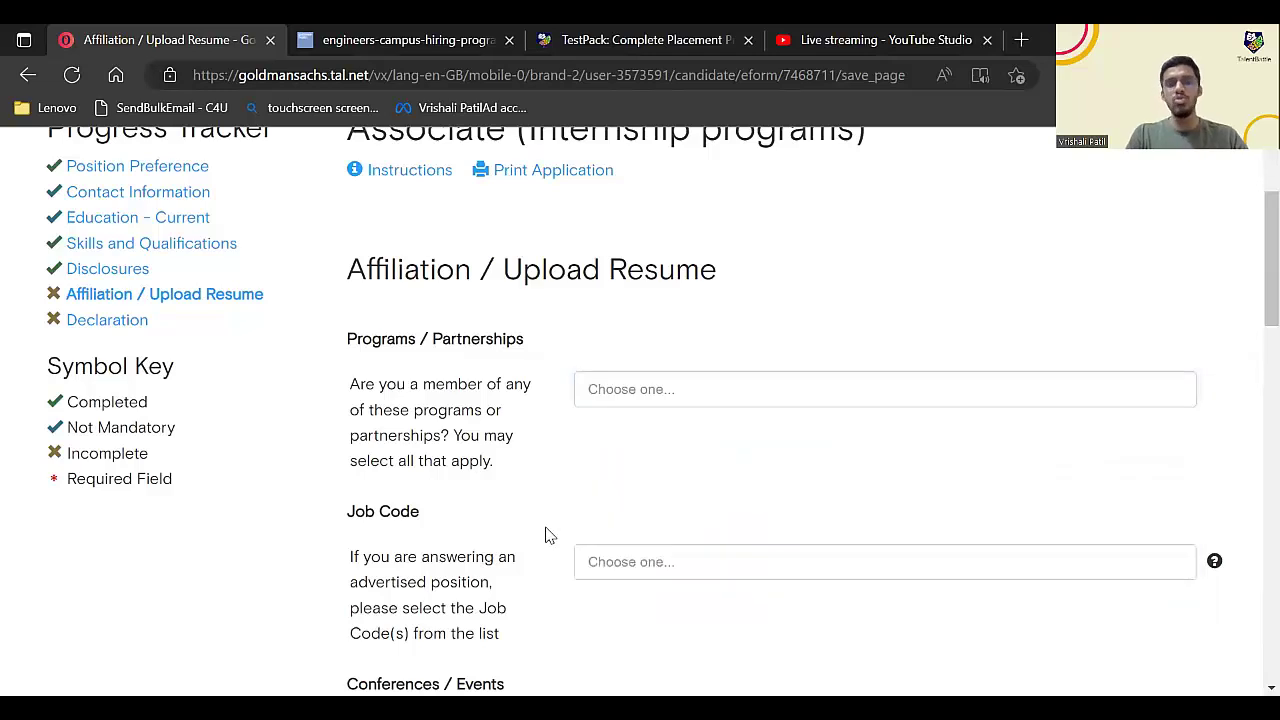
- Review the Job Code, Conferences / Events and Resume / CV format requirements, and open the linked resume writing tips
{"action": "scroll", "coordinate": [545, 535], "scroll_direction": "down", "scroll_amount": 2}
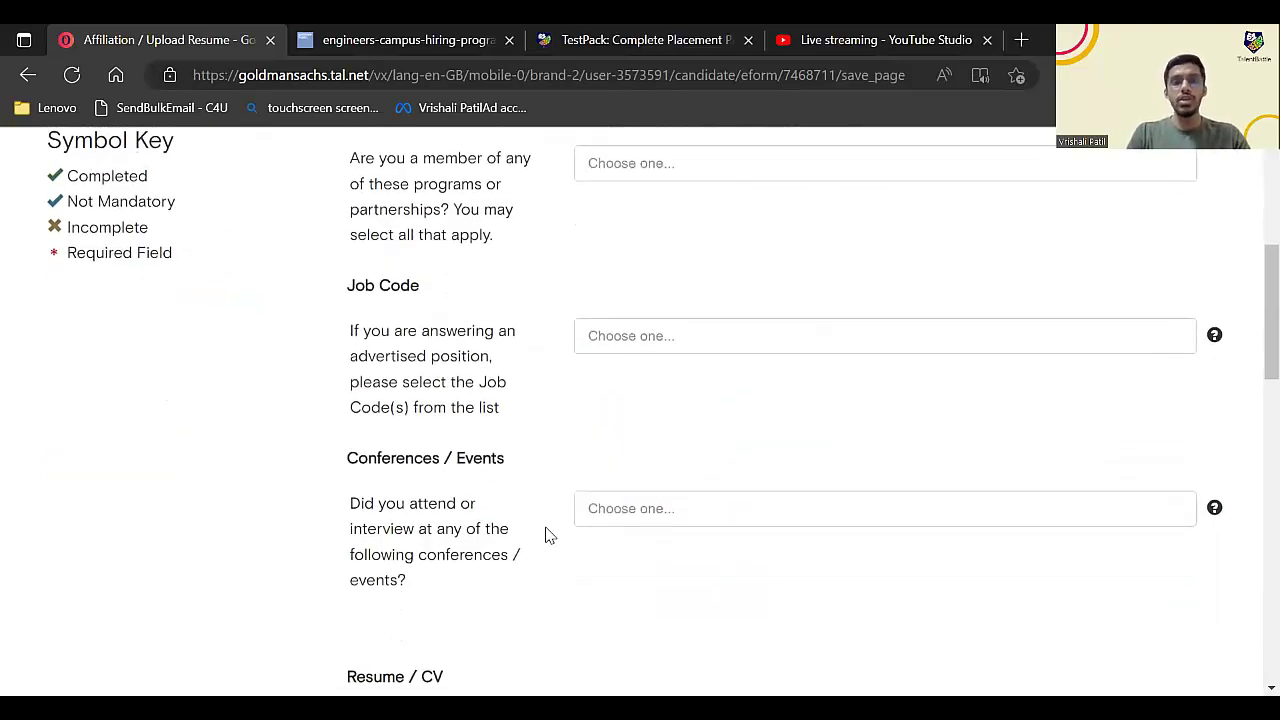
{"action": "scroll", "coordinate": [545, 535], "scroll_direction": "down", "scroll_amount": 2}
{"action": "scroll", "coordinate": [545, 535], "scroll_direction": "down", "scroll_amount": 2}
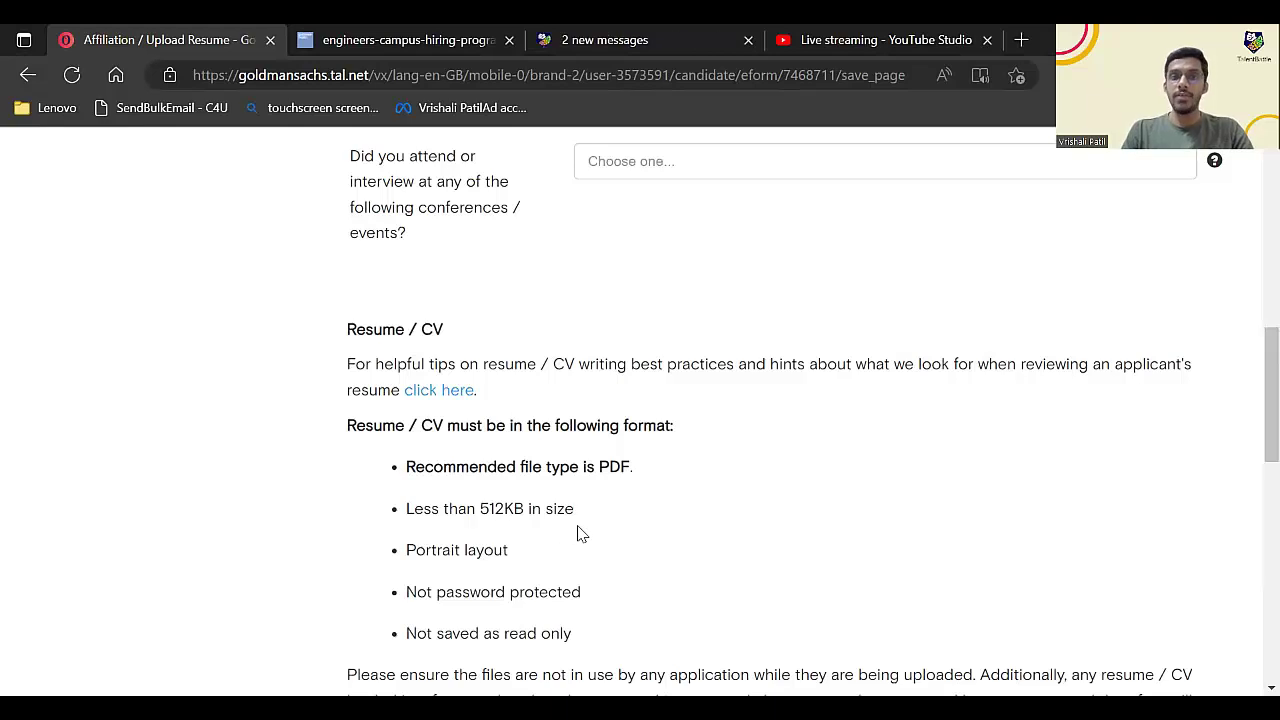
{"action": "scroll", "coordinate": [474, 506], "scroll_direction": "down", "scroll_amount": 1}
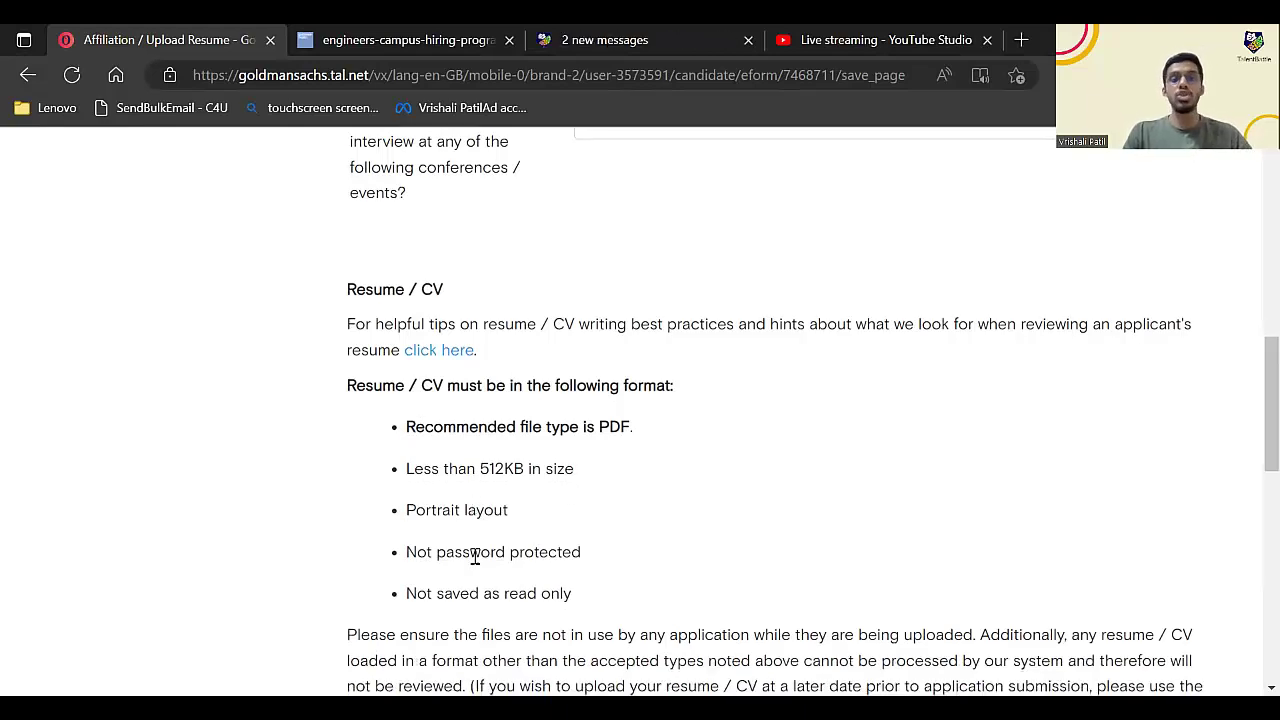
{"action": "scroll", "coordinate": [470, 508], "scroll_direction": "up", "scroll_amount": 1}
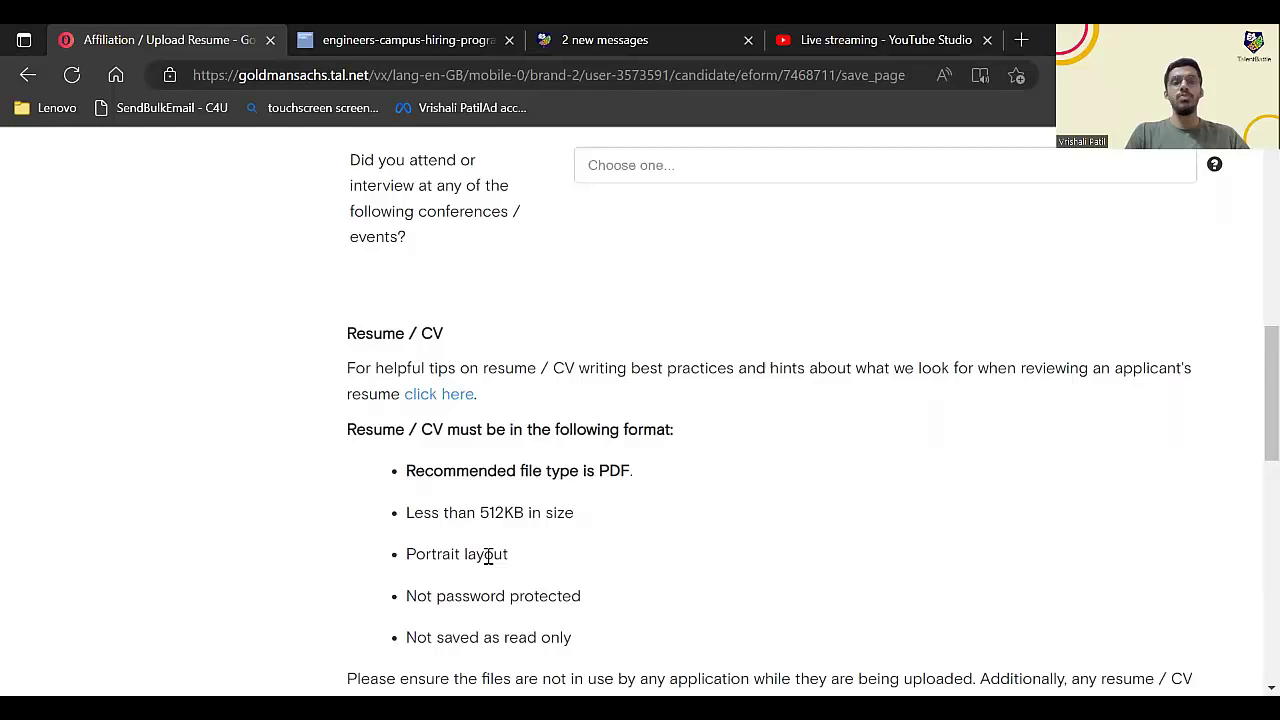
{"action": "scroll", "coordinate": [480, 520], "scroll_direction": "up", "scroll_amount": 1}
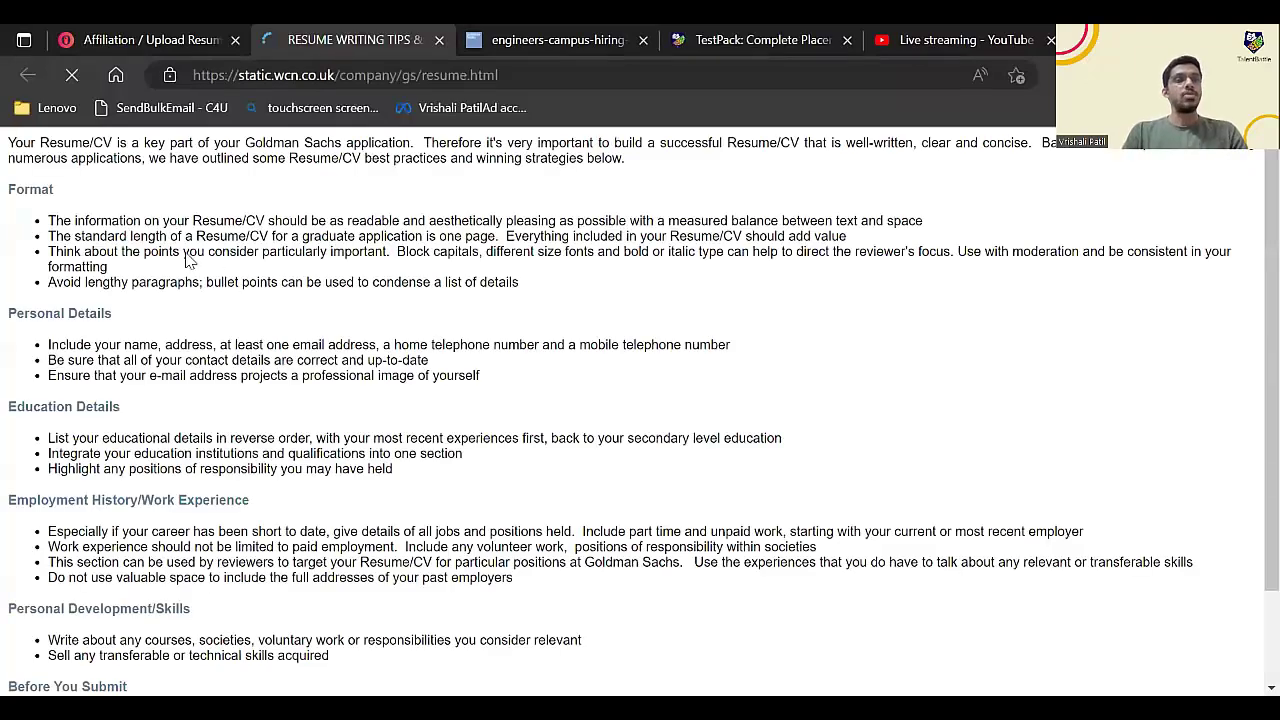
- Read through the resume writing tips from Format to Before You Submit
{"action": "scroll", "coordinate": [186, 253], "scroll_direction": "down", "scroll_amount": 1}
{"action": "scroll", "coordinate": [186, 253], "scroll_direction": "down", "scroll_amount": 2}
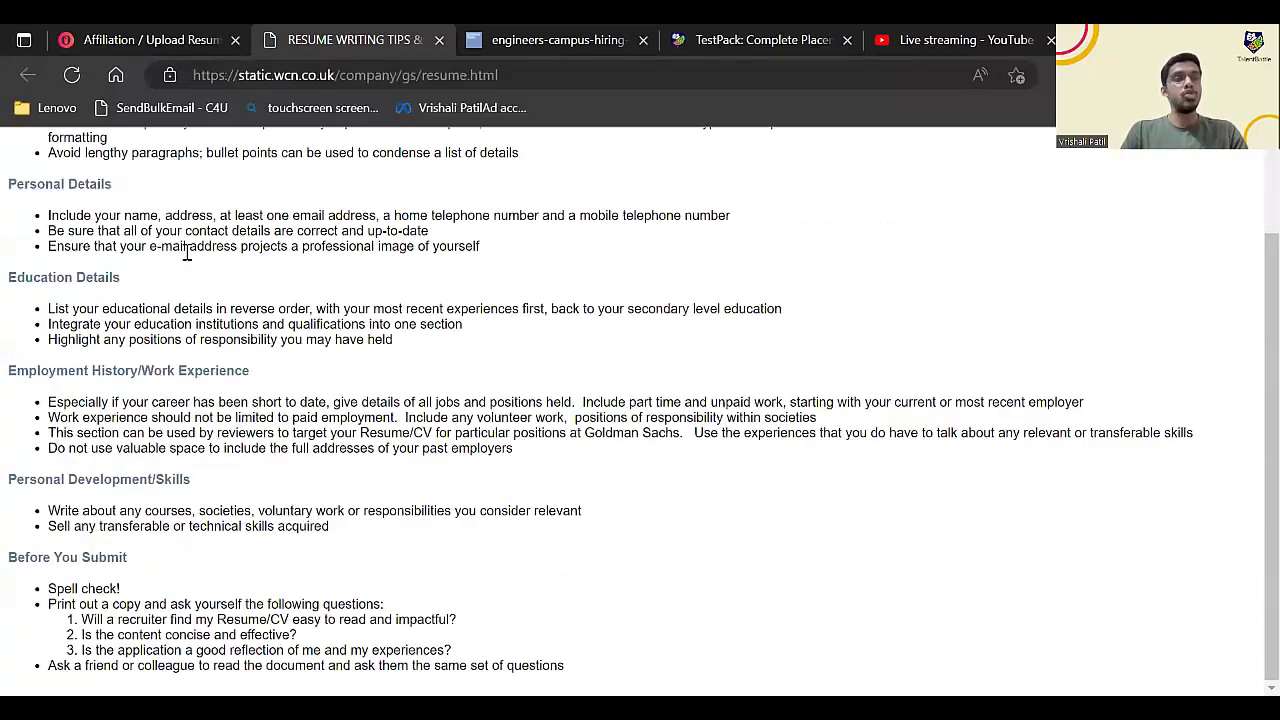
{"action": "scroll", "coordinate": [186, 253], "scroll_direction": "up", "scroll_amount": 3}
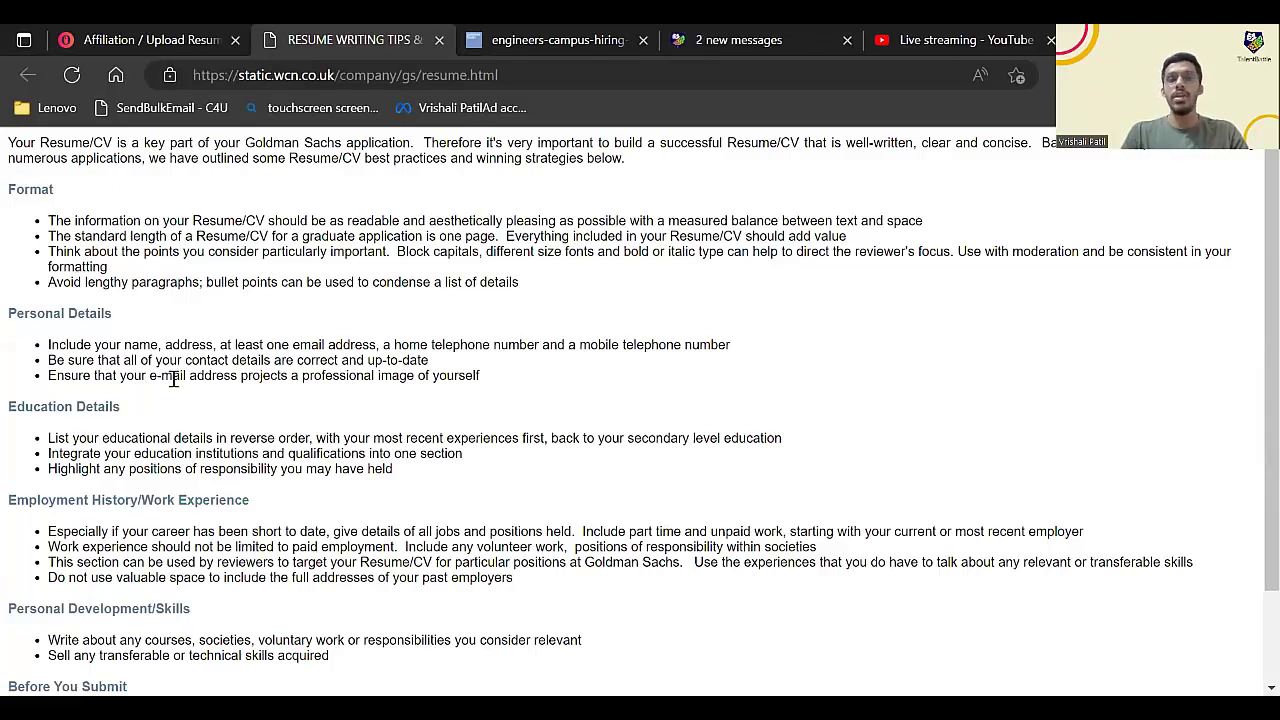
- Return to the application form and save the Affiliation / Upload Resume section to continue to the Declaration
{"action": "left_click", "coordinate": [152, 40]}
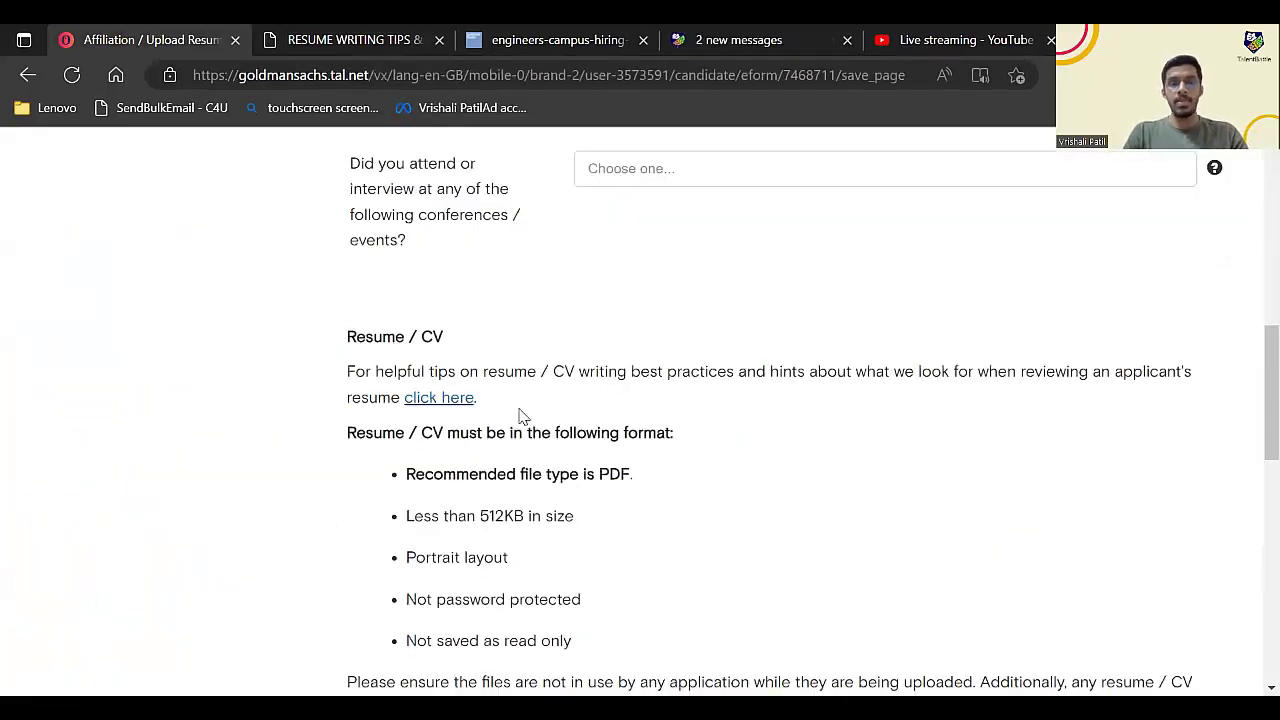
{"action": "scroll", "coordinate": [520, 410], "scroll_direction": "down", "scroll_amount": 5}
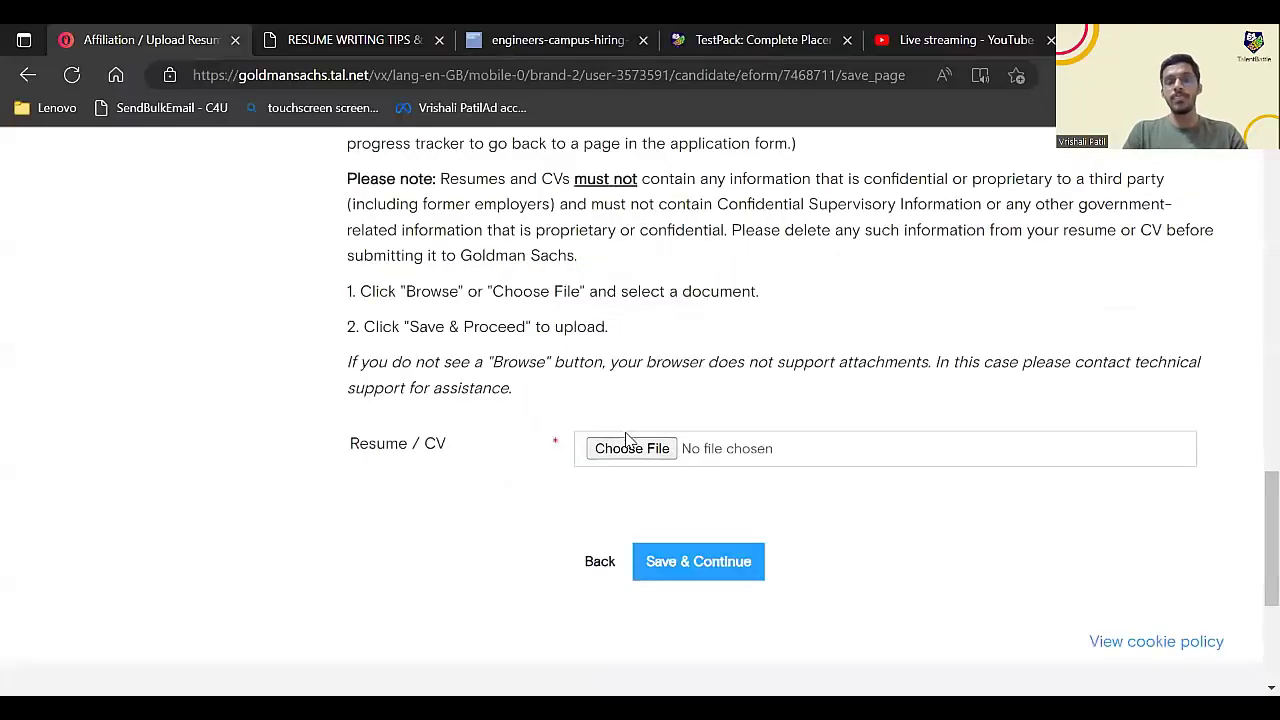
{"action": "left_click", "coordinate": [720, 566]}
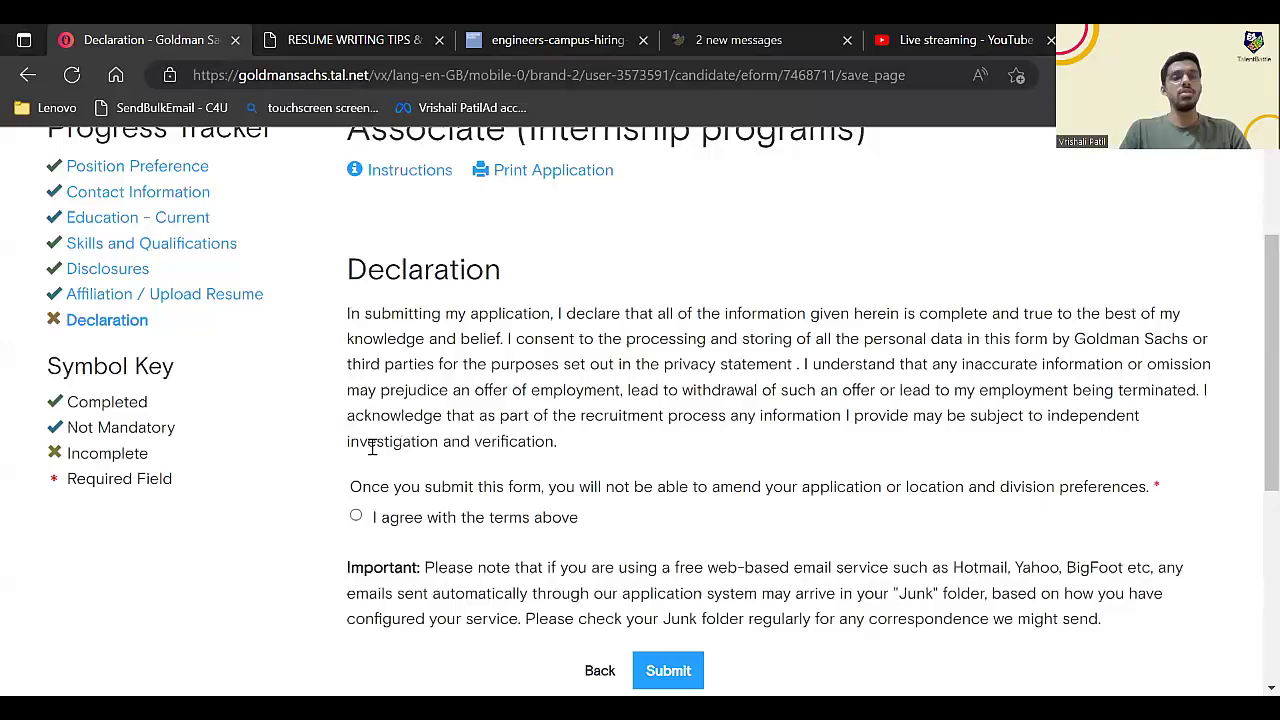
- Agree with the Declaration terms and submit the Summer Analyst / Summer Associate application
{"action": "scroll", "coordinate": [373, 450], "scroll_direction": "down", "scroll_amount": 1}
{"action": "scroll", "coordinate": [373, 455], "scroll_direction": "down", "scroll_amount": 1}
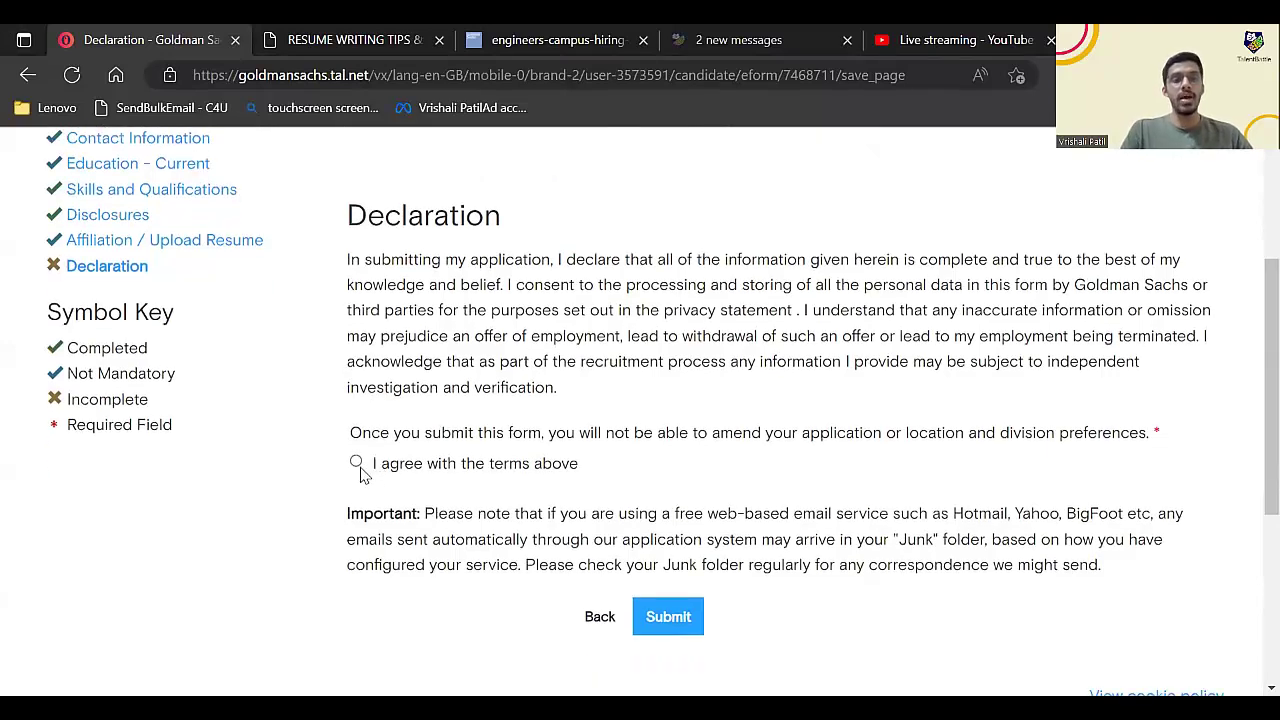
{"action": "left_click", "coordinate": [356, 461]}
{"action": "scroll", "coordinate": [360, 470], "scroll_direction": "down", "scroll_amount": 1}
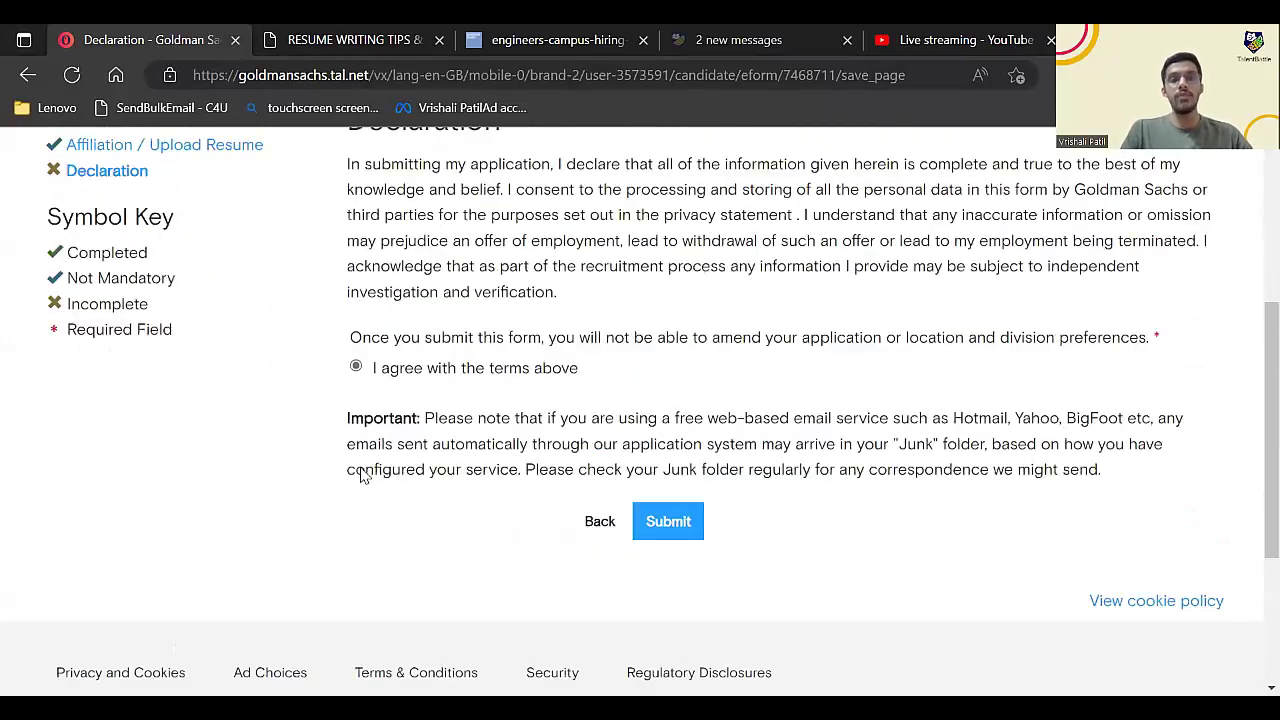
{"action": "scroll", "coordinate": [362, 476], "scroll_direction": "down", "scroll_amount": 1}
{"action": "left_click", "coordinate": [670, 412]}
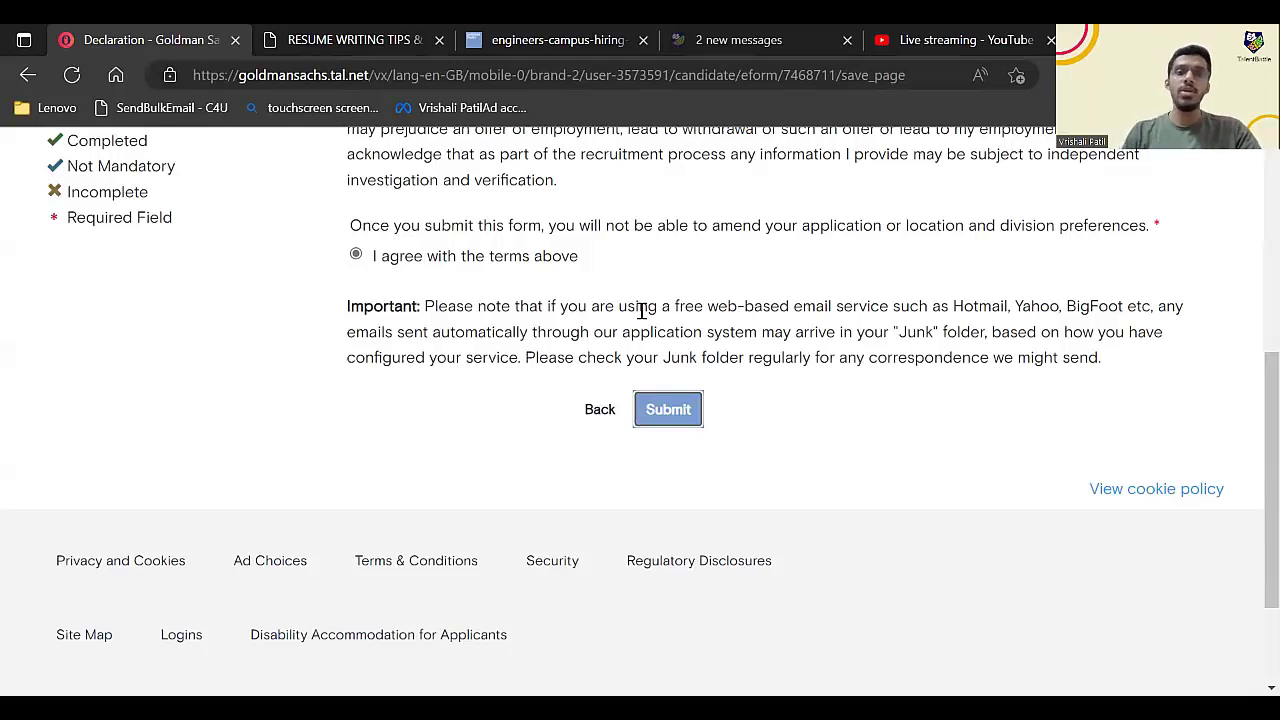
{"action": "scroll", "coordinate": [642, 311], "scroll_direction": "up", "scroll_amount": 4}
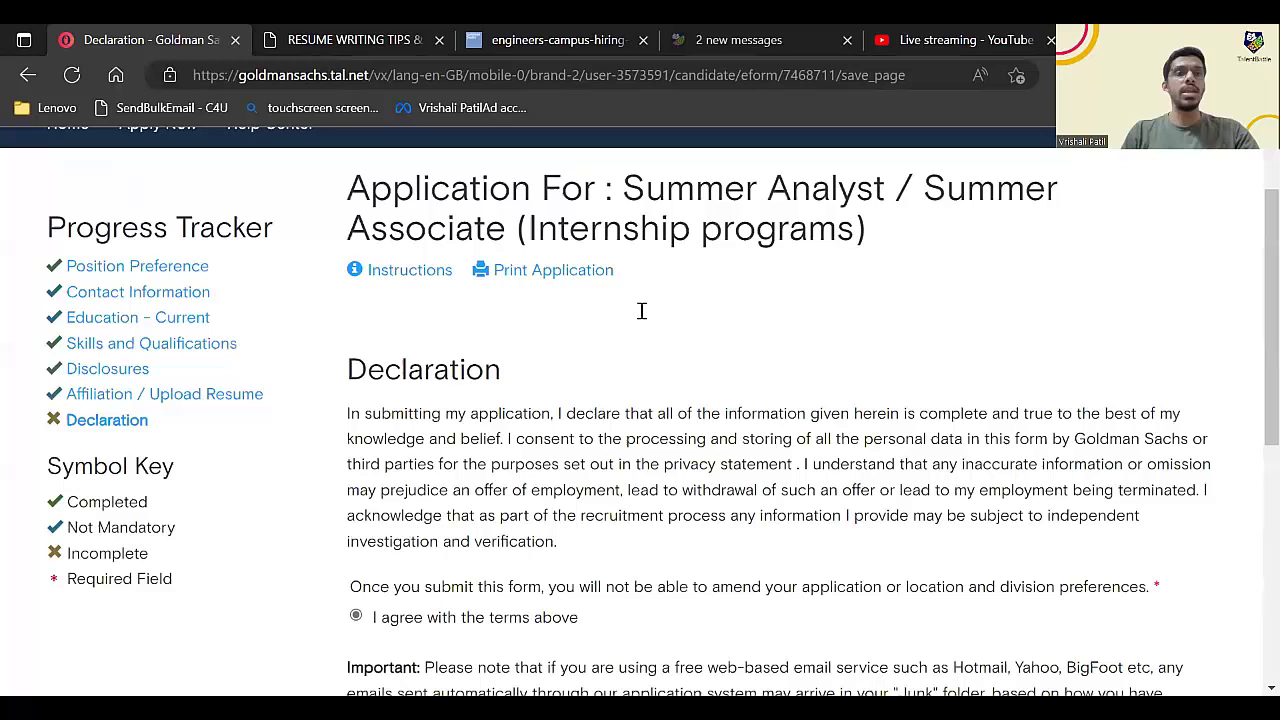
{"action": "scroll", "coordinate": [642, 311], "scroll_direction": "up", "scroll_amount": 2}
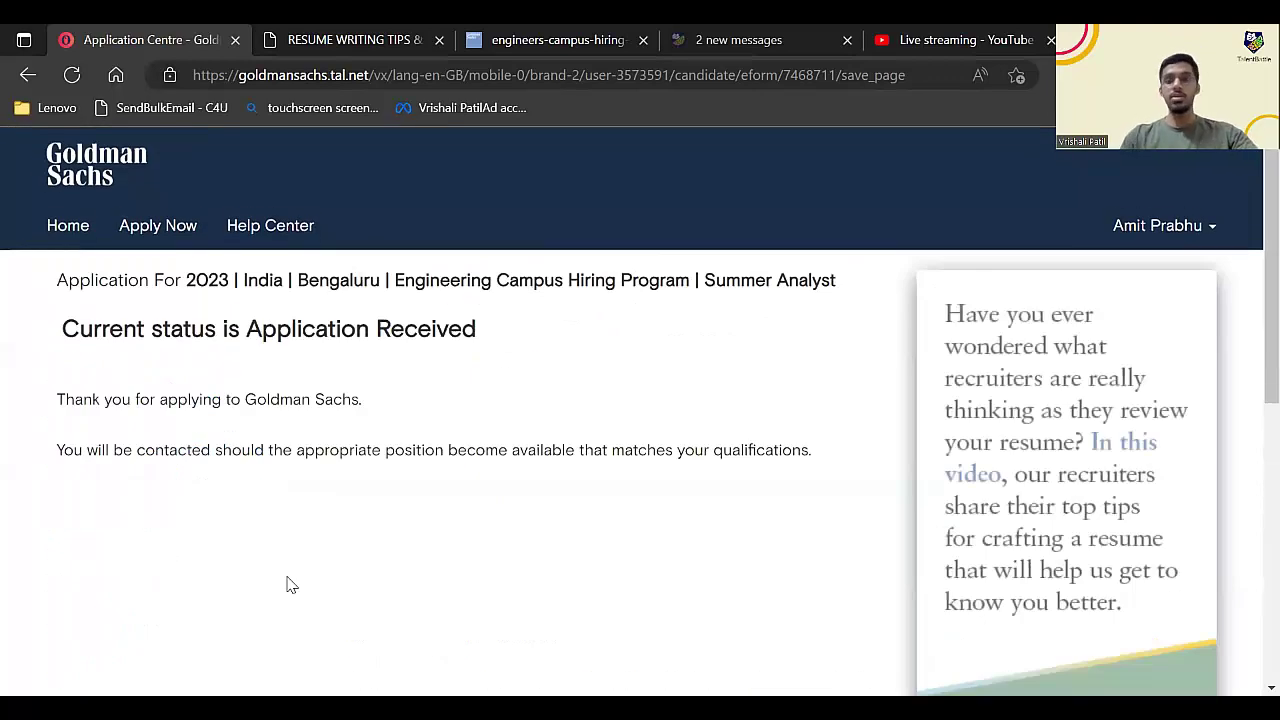